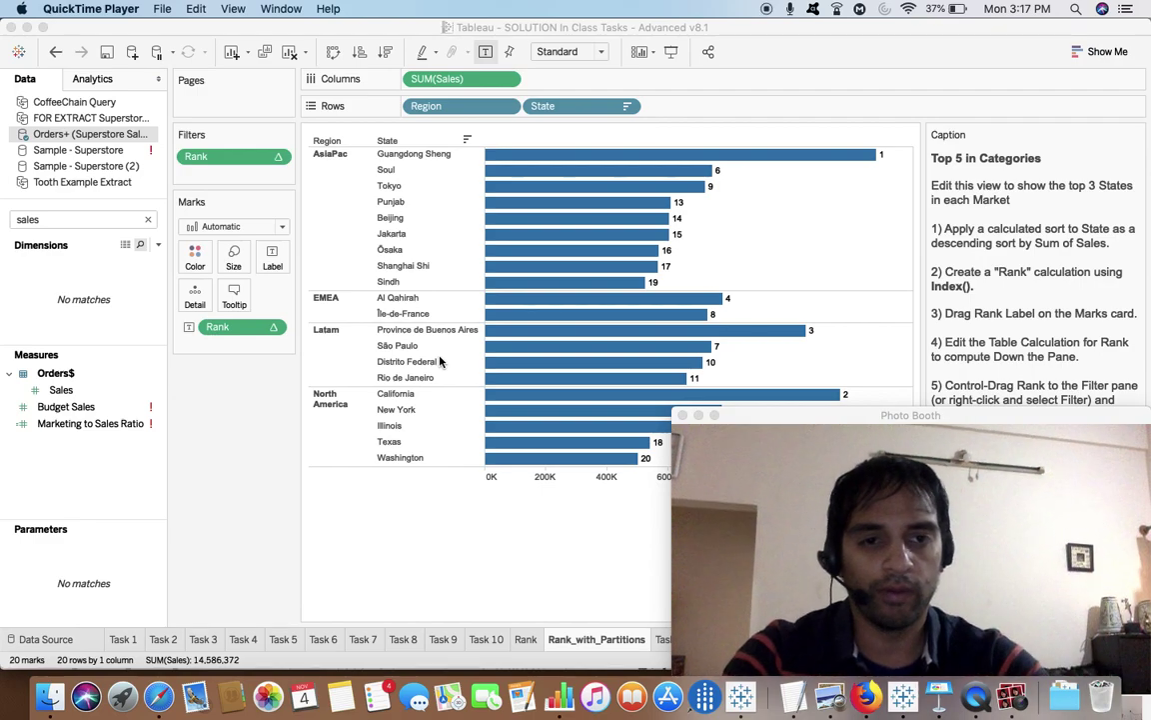
# Move the webcam window up slightly, switch to Keynote and close the Tableau PPT_latest 4 _backup presentation.
pyautogui.moveTo(797, 407); pyautogui.dragTo(794, 397)
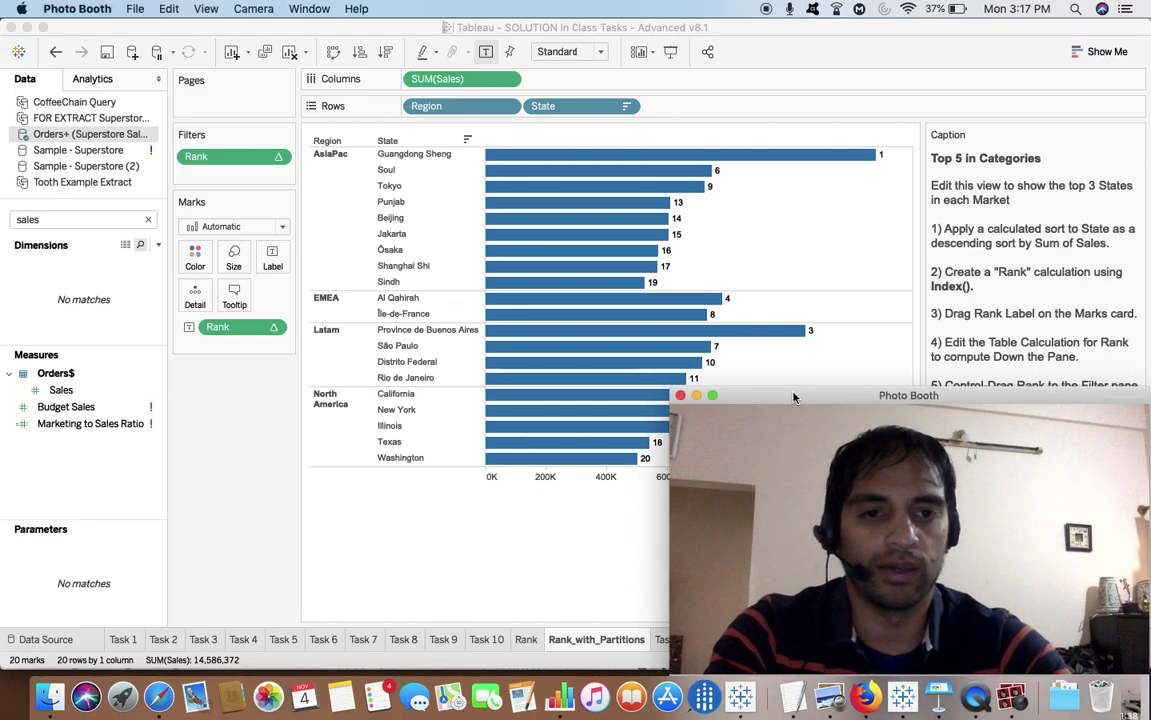
pyautogui.press('super+Tab')
pyautogui.press('super+Tab')
pyautogui.press('super+Tab')
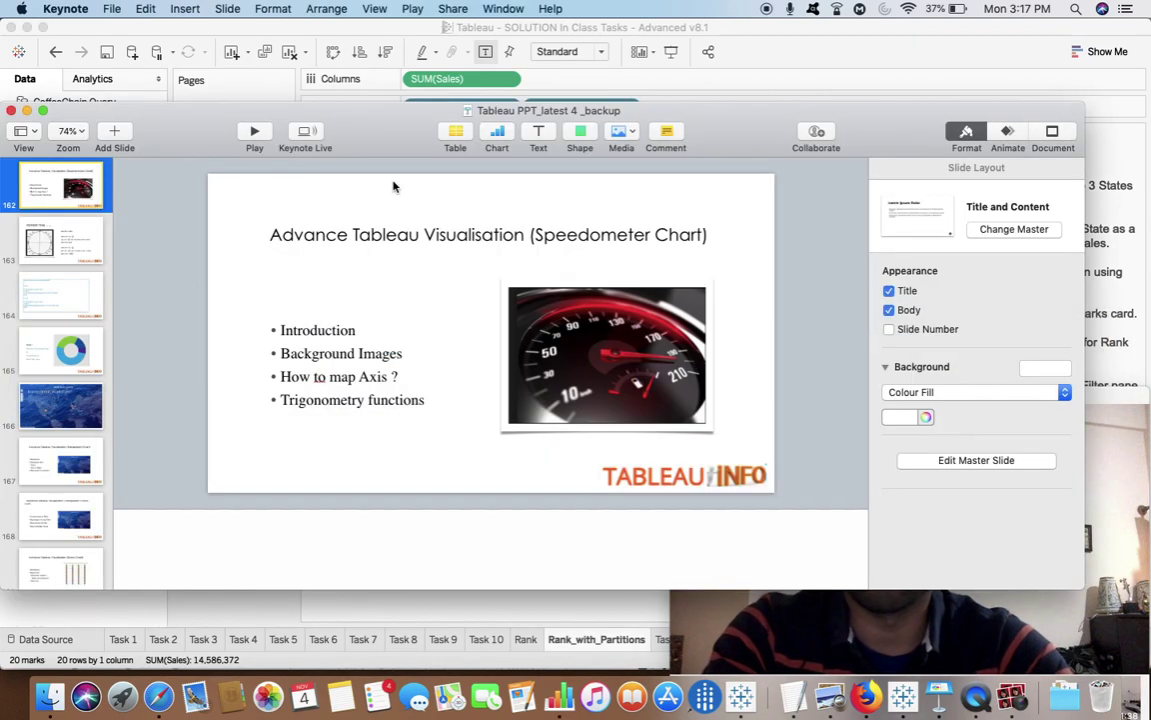
pyautogui.click(12, 112)
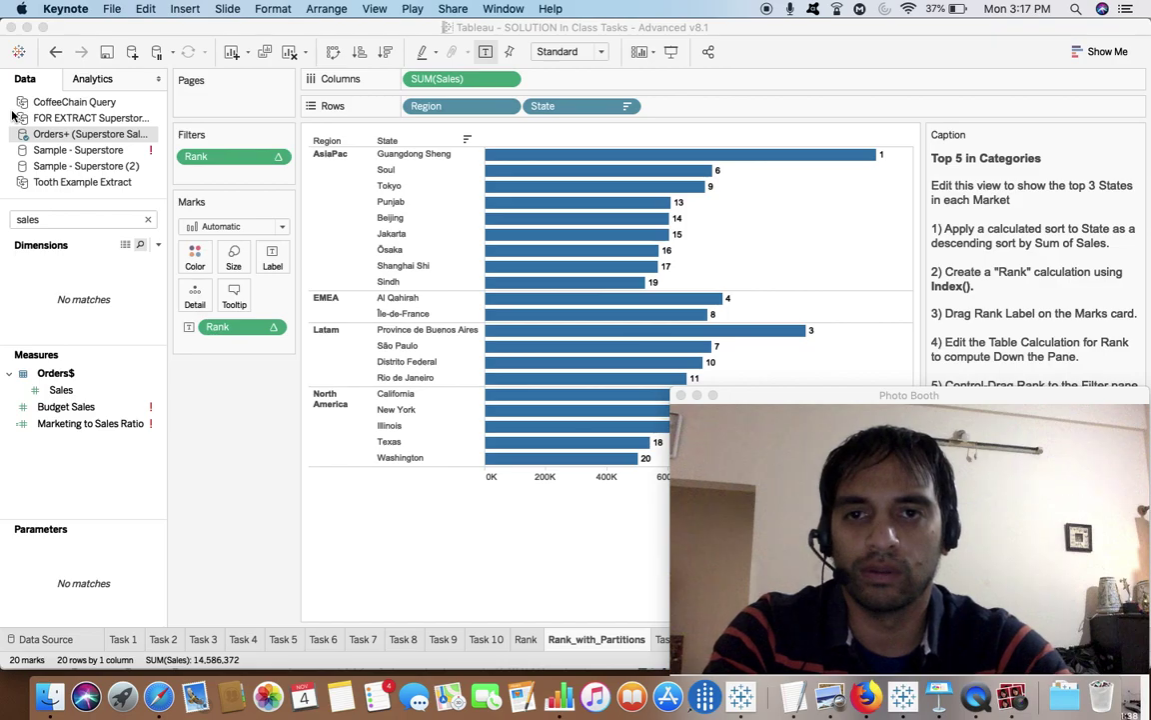
# Switch to the other open Keynote presentation and play the slideshow from the channel introduction on slide 185.
pyautogui.press('super+Tab')
pyautogui.press('super+Tab')
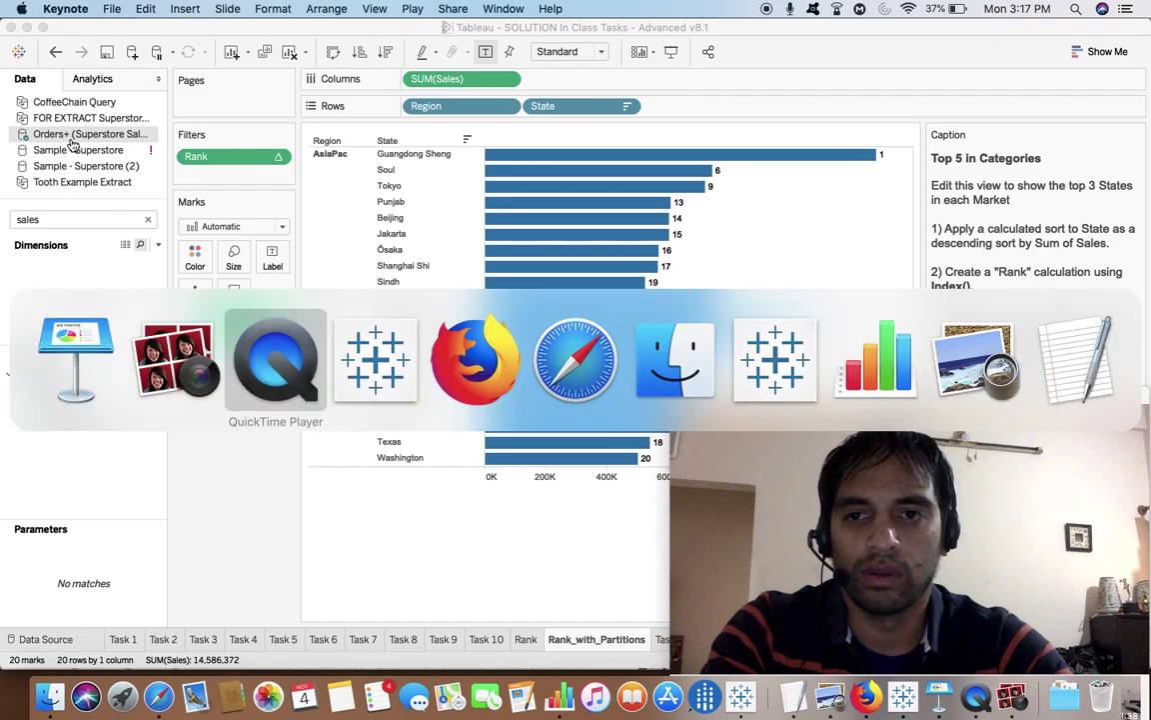
pyautogui.press('super+Tab')
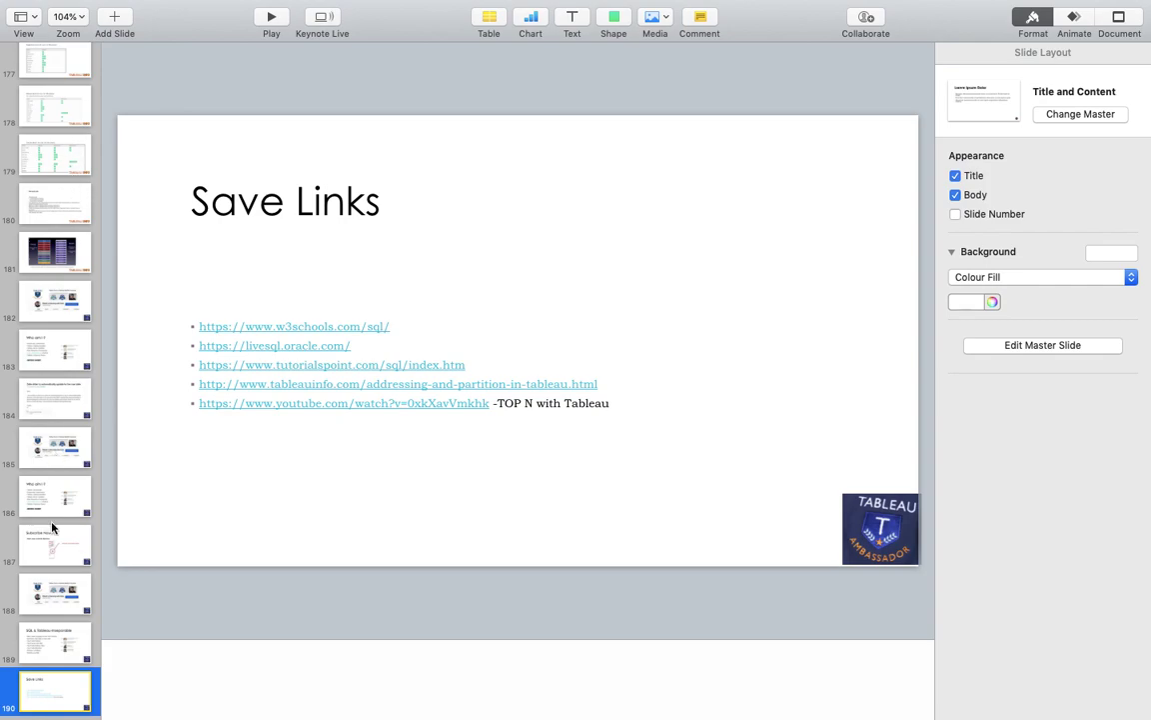
pyautogui.click(55, 501)
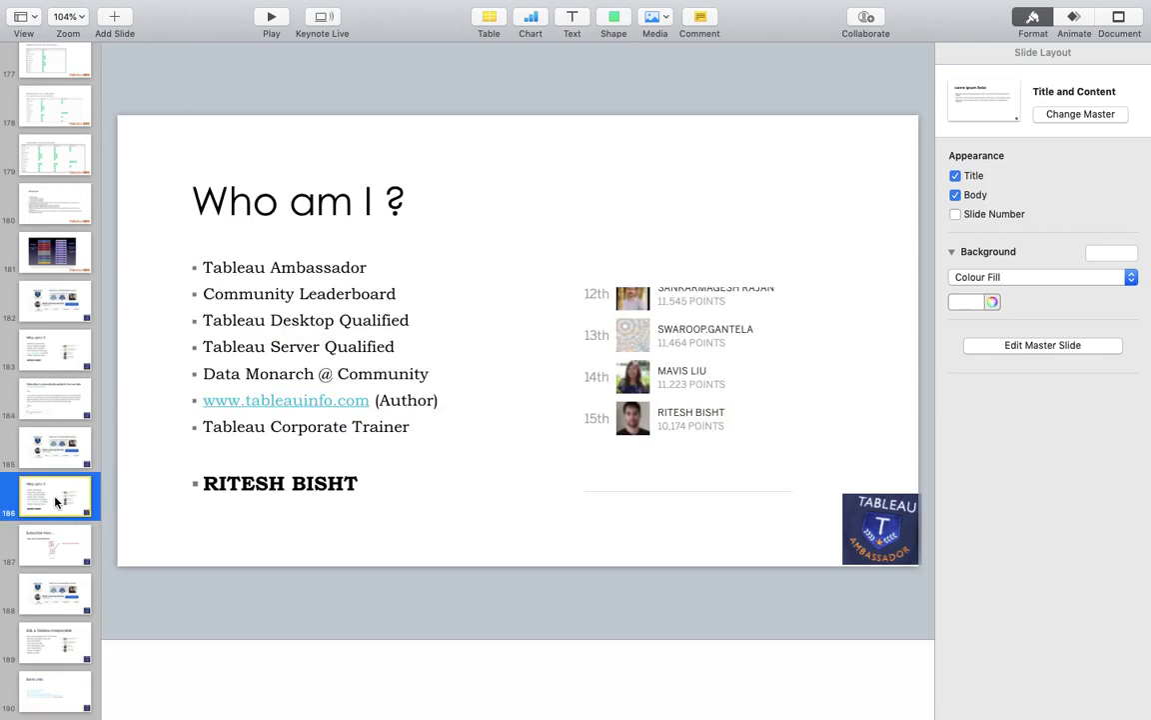
pyautogui.click(57, 442)
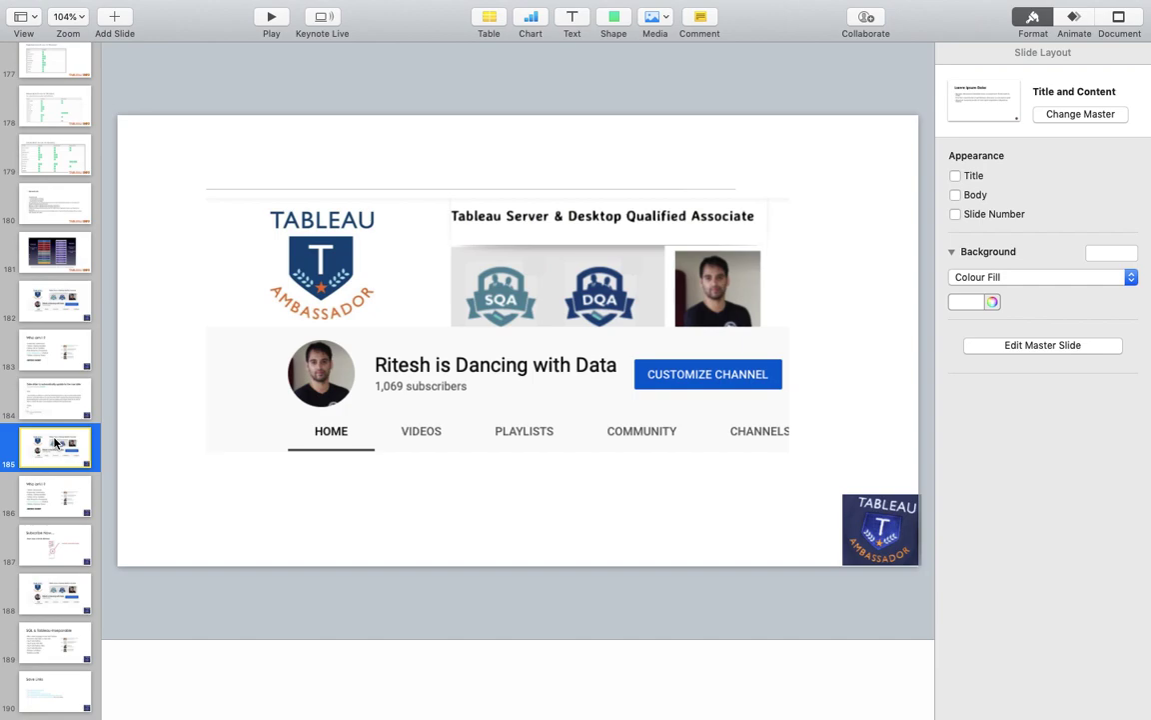
pyautogui.click(272, 16)
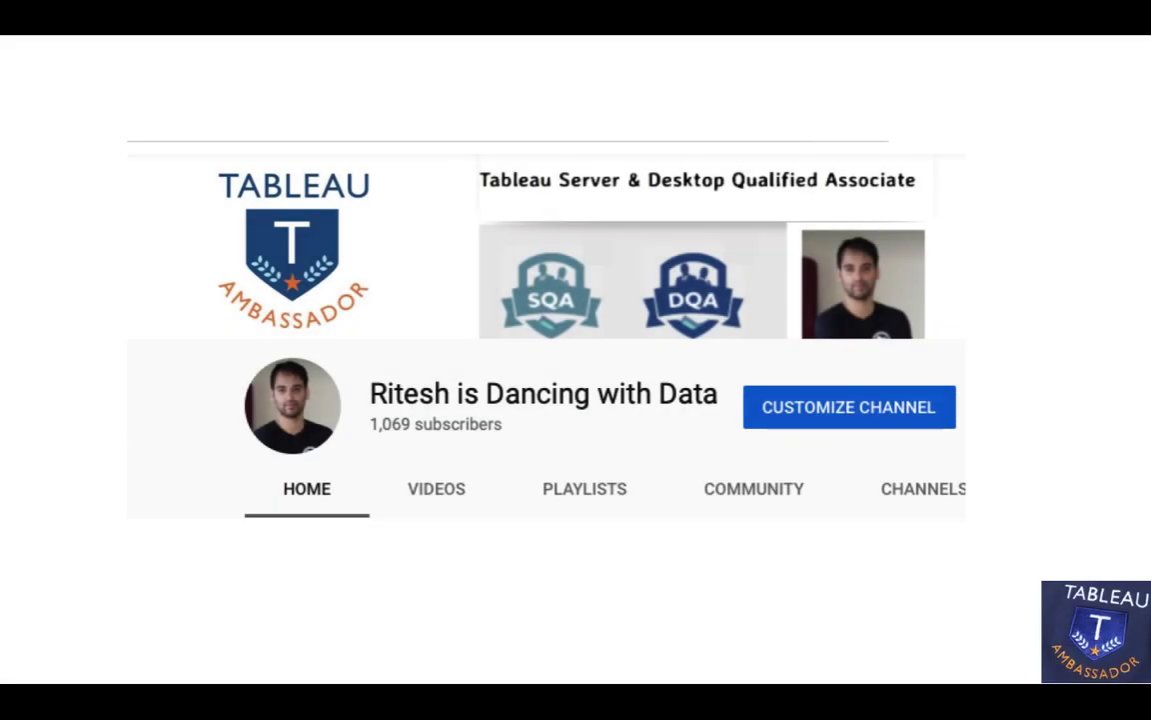
# Page through the slides up to Save Links, return to SQL & Tableau-Inseparable and exit the slideshow.
pyautogui.press('Right')
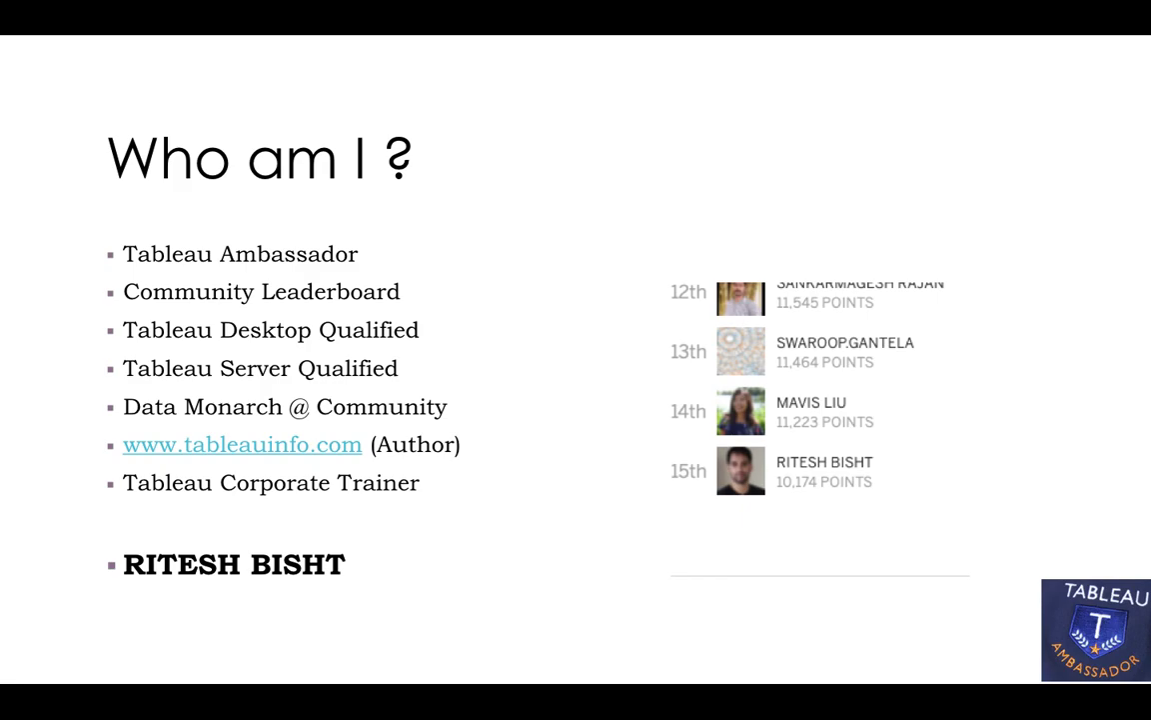
pyautogui.press('Right')
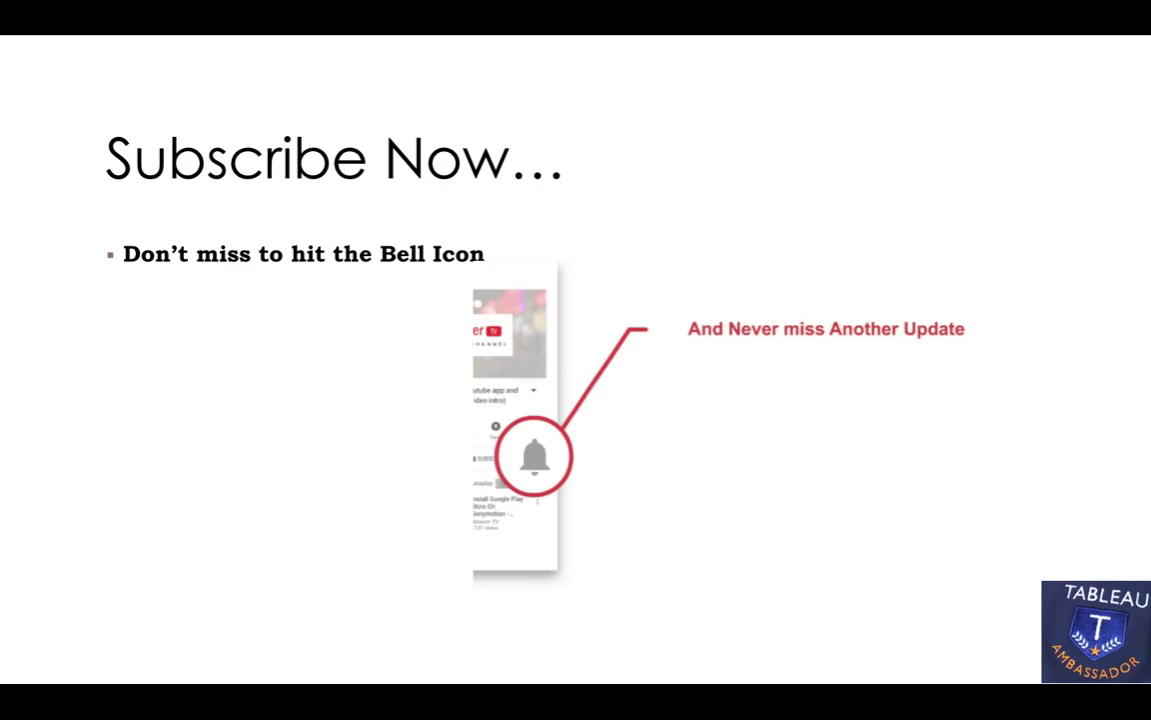
pyautogui.press('Right')
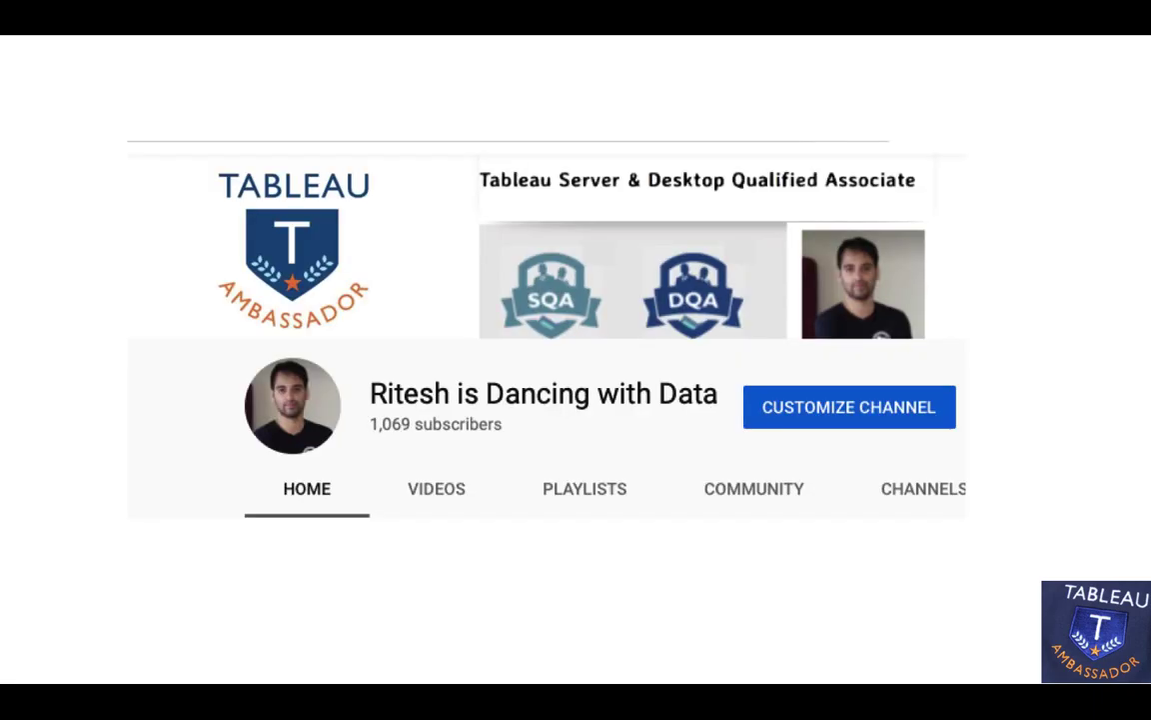
pyautogui.press('Right')
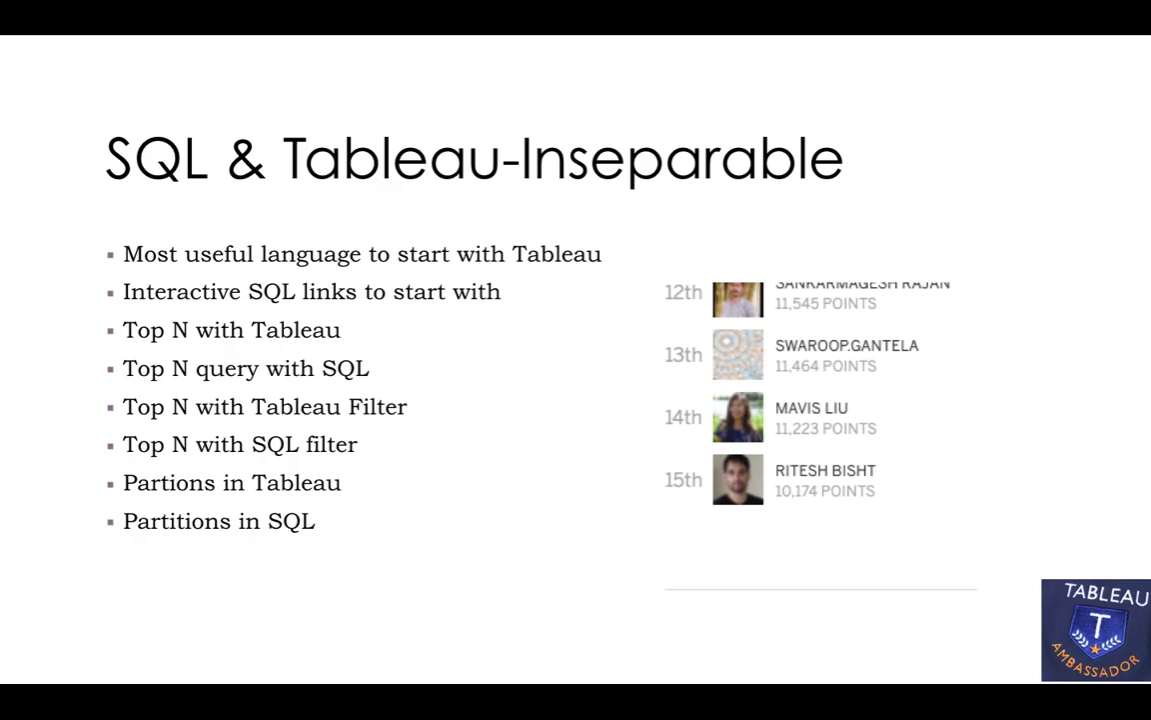
pyautogui.press('Right')
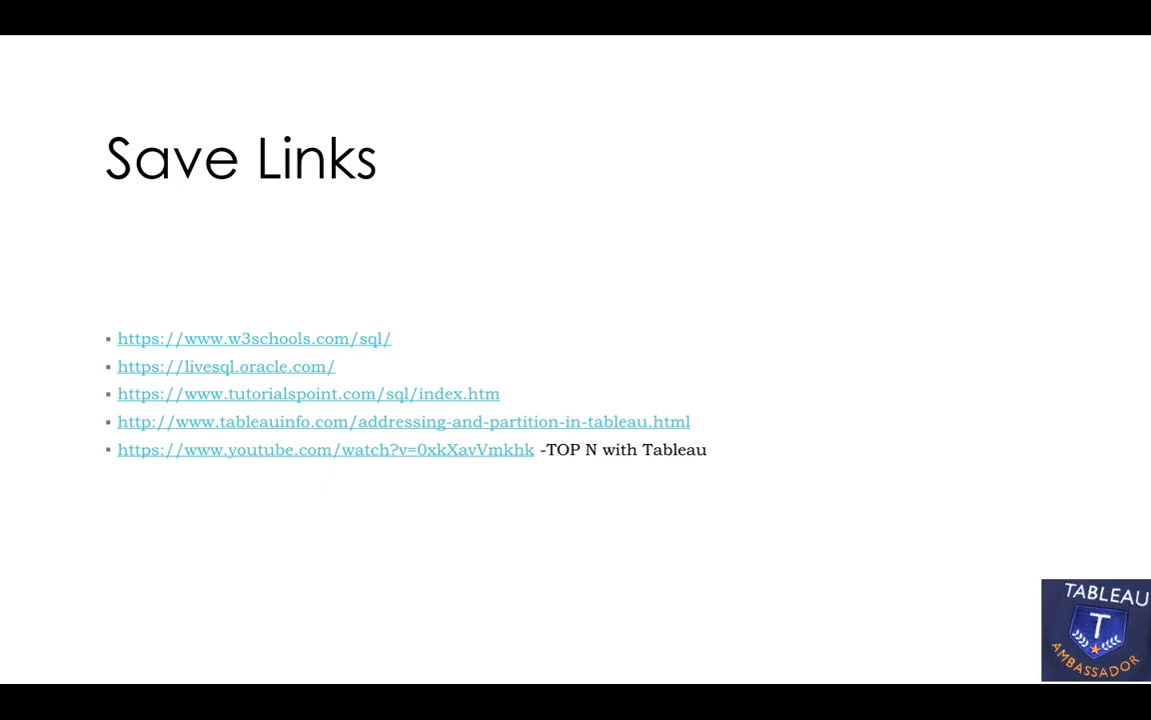
pyautogui.press('Left')
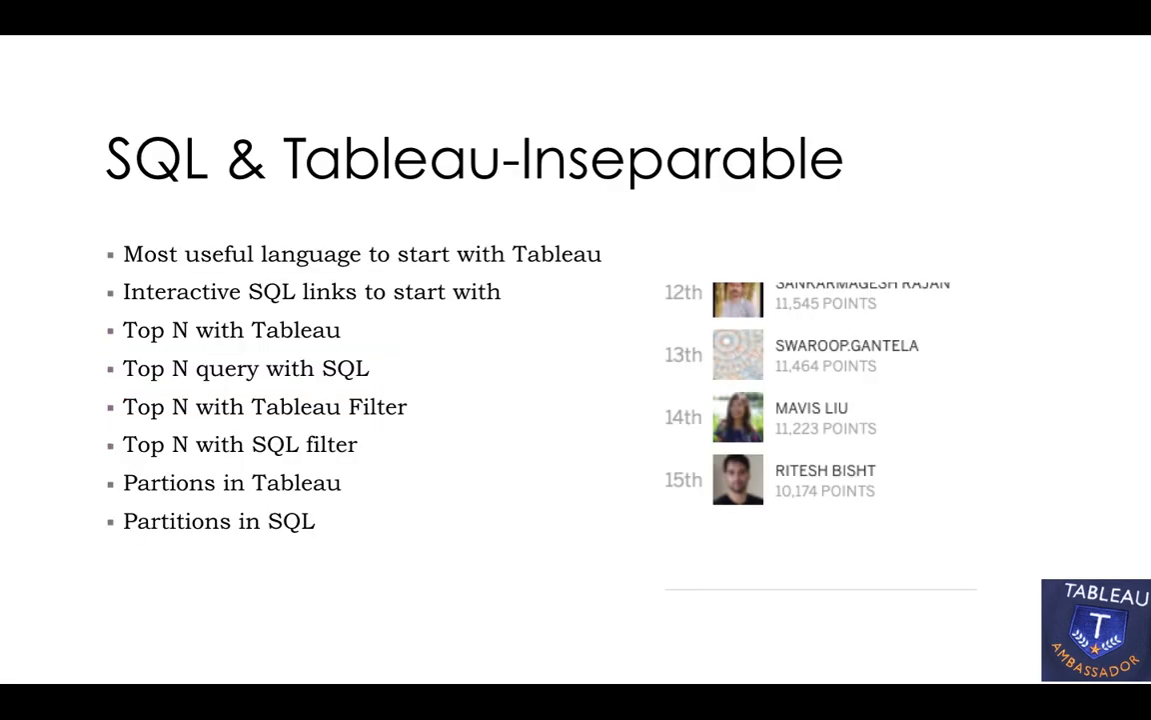
pyautogui.press('Escape')
pyautogui.press('super+Tab')
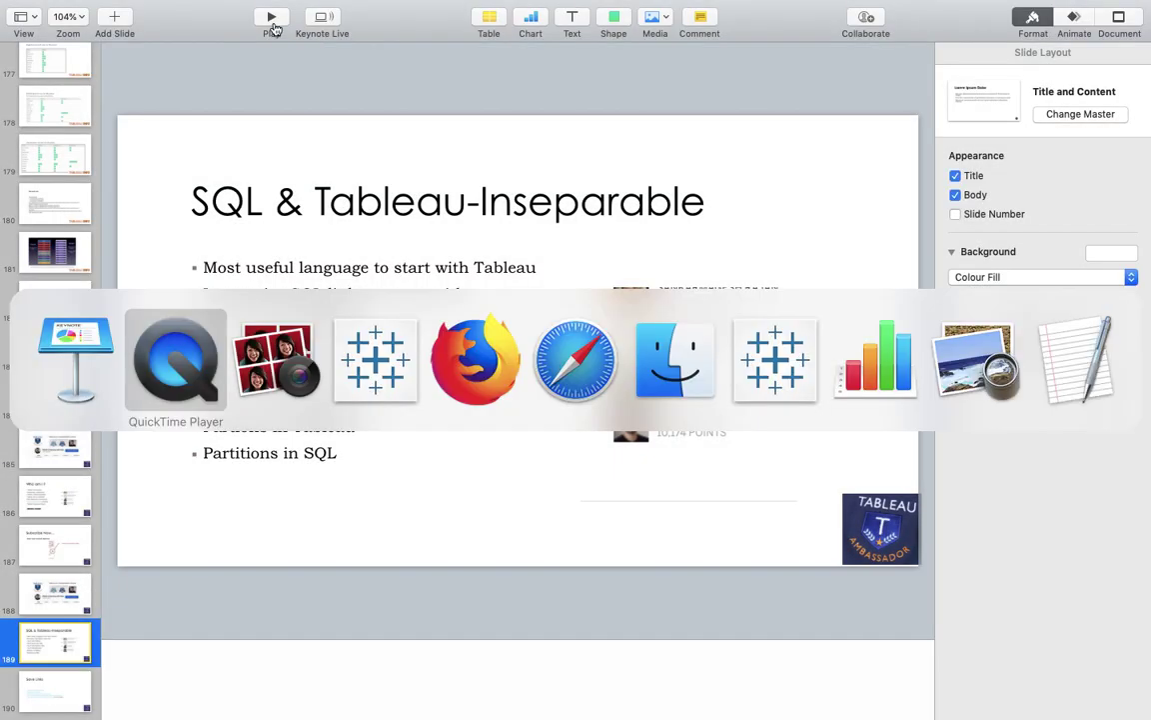
pyautogui.press('super+Tab')
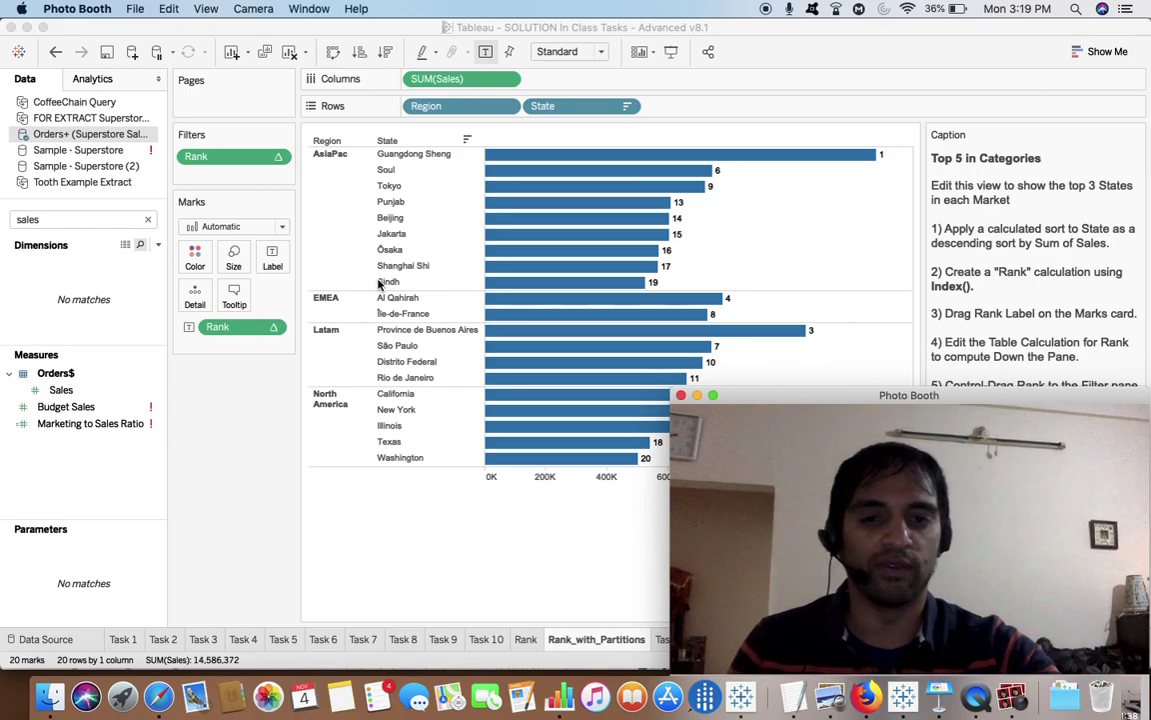
pyautogui.press('super+Tab')
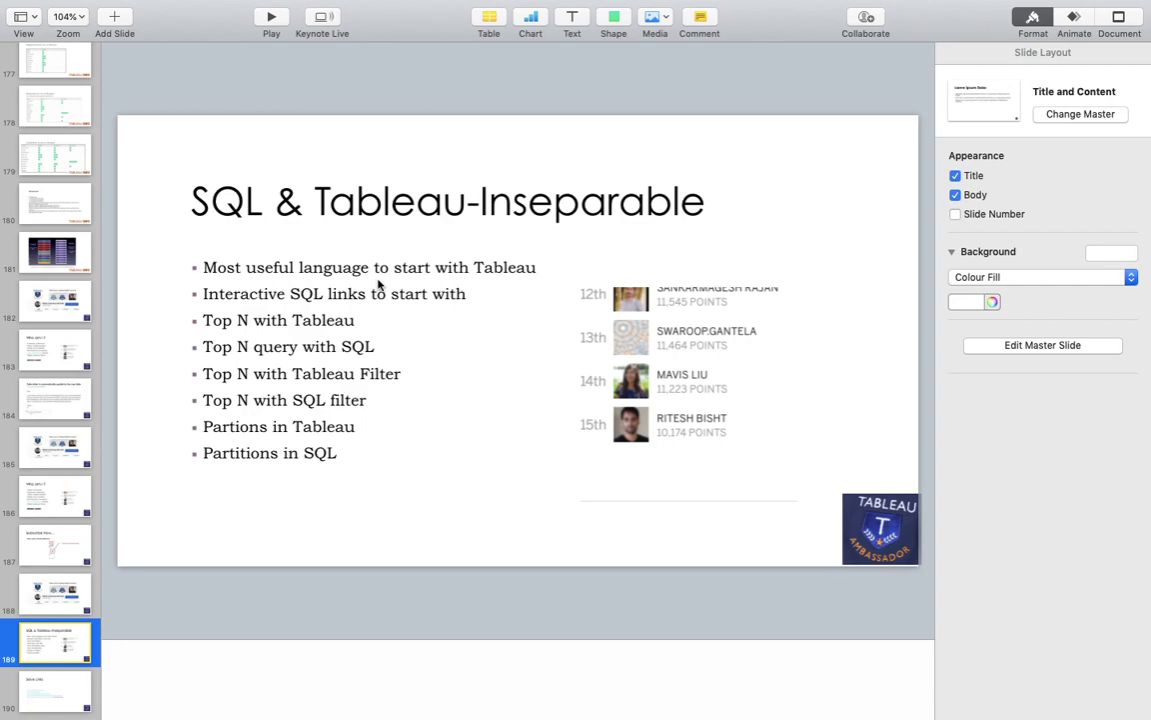
pyautogui.press('Down')
pyautogui.press('Up')
pyautogui.press('super+Tab')
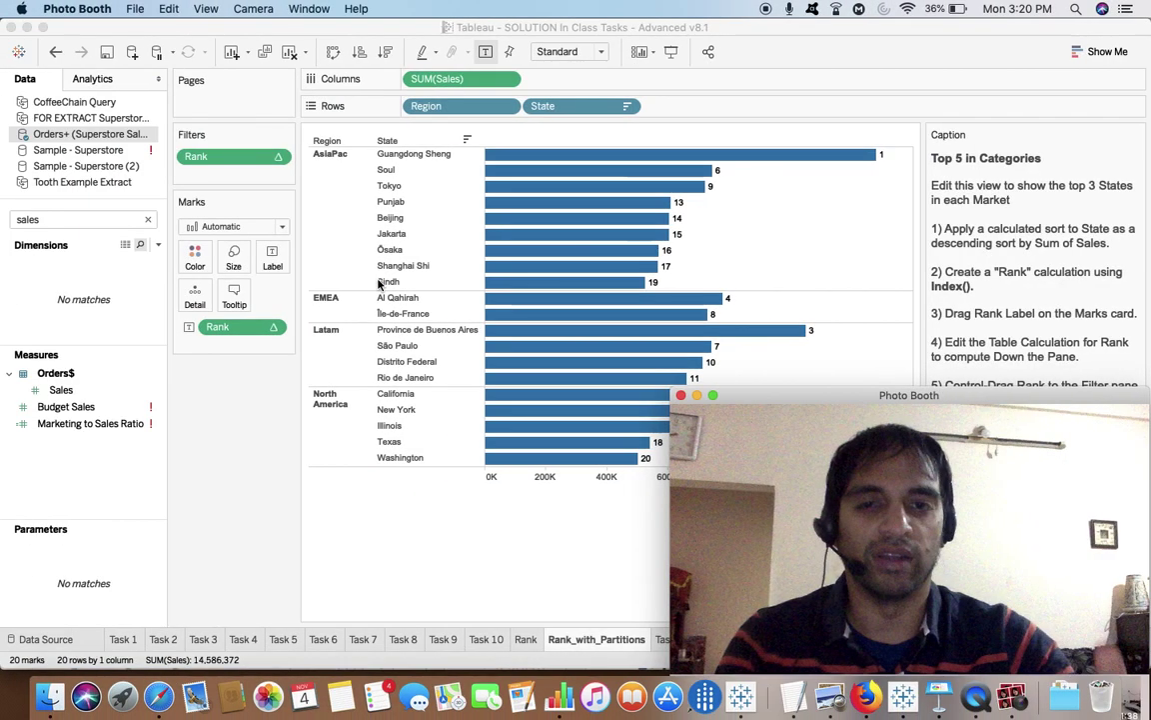
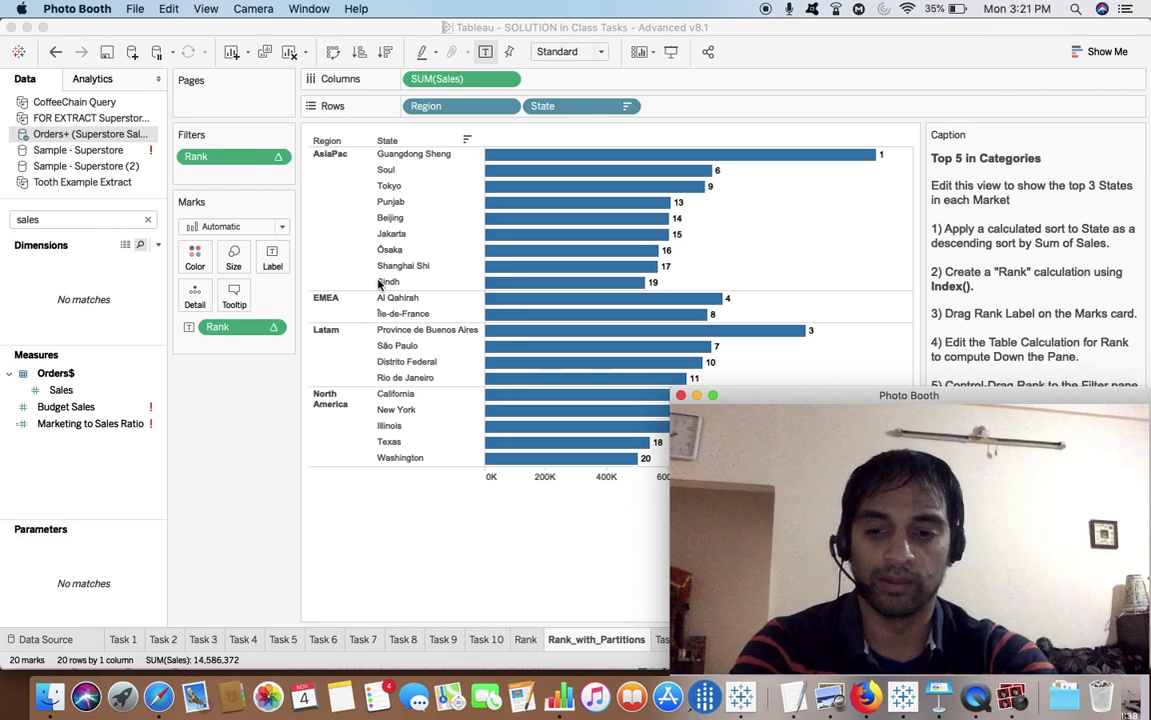
pyautogui.press('super+Tab')
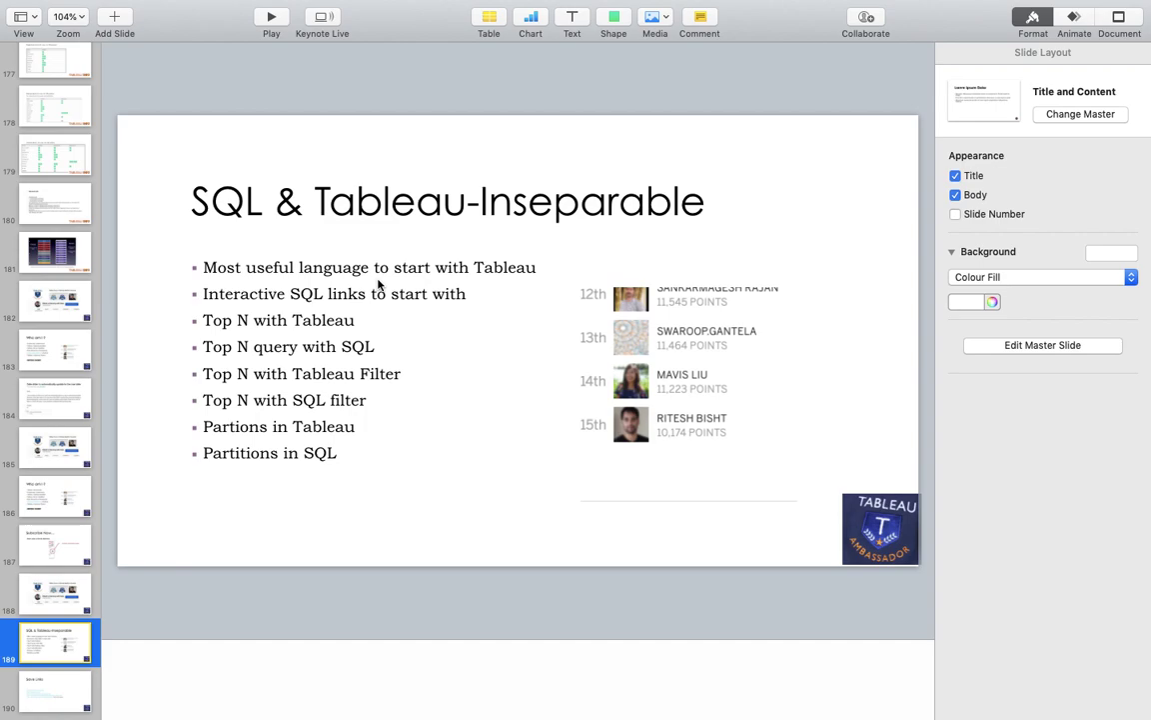
pyautogui.press('super+Tab')
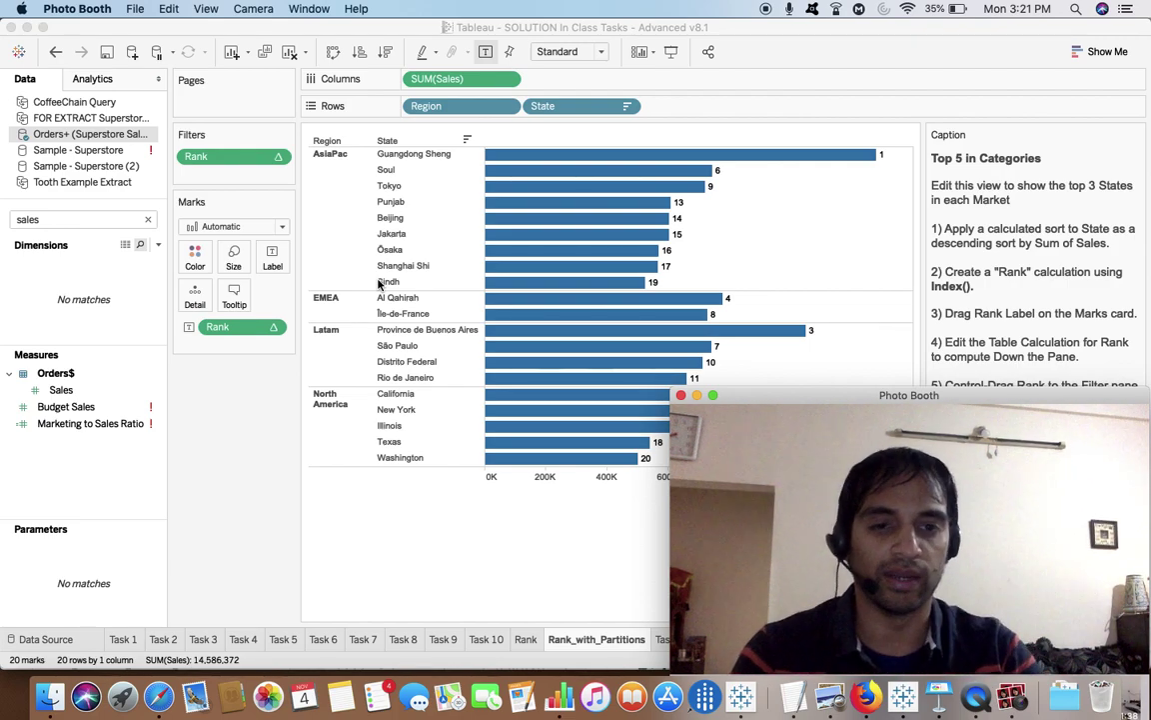
pyautogui.press('super+Tab')
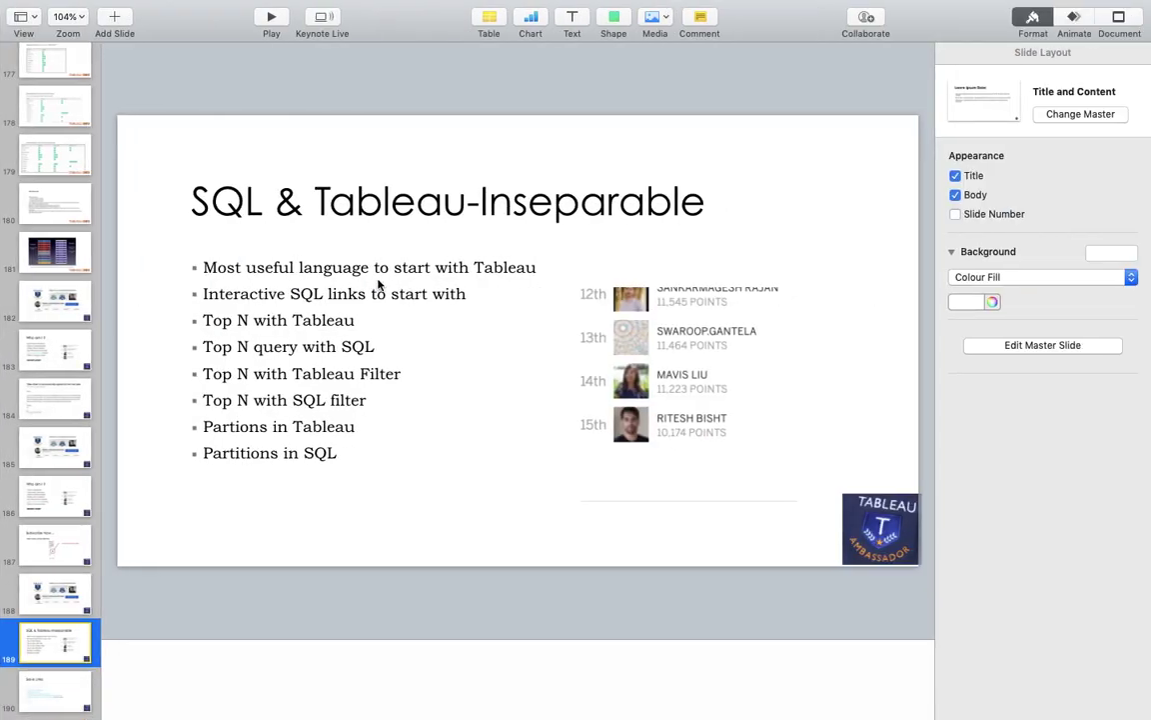
# Retitle the Save Links slide as "Just FU Links".
pyautogui.press('Down')
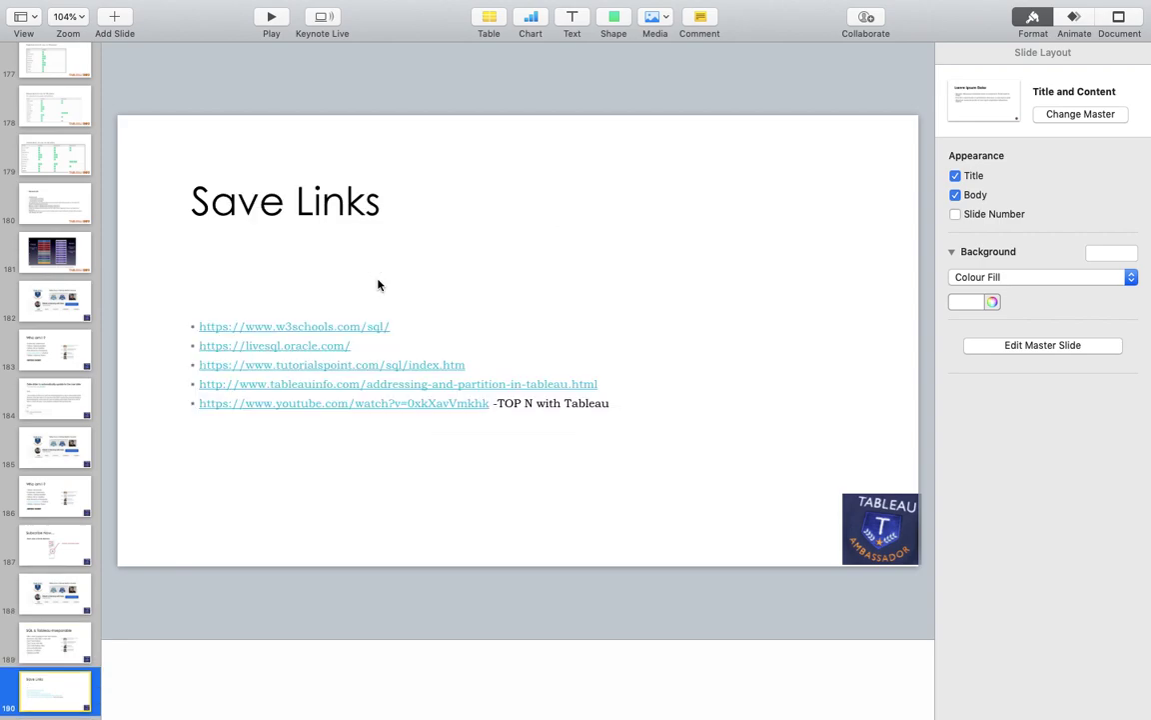
pyautogui.click(257, 203)
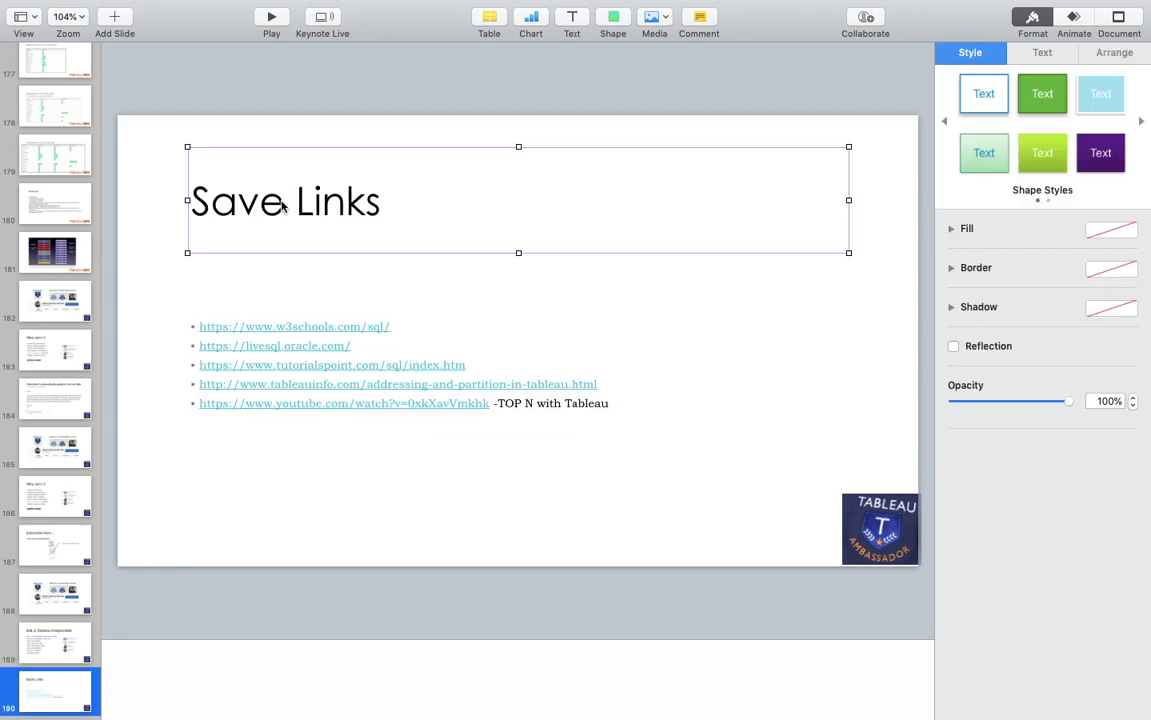
pyautogui.doubleClick(282, 201)
pyautogui.write('Just')
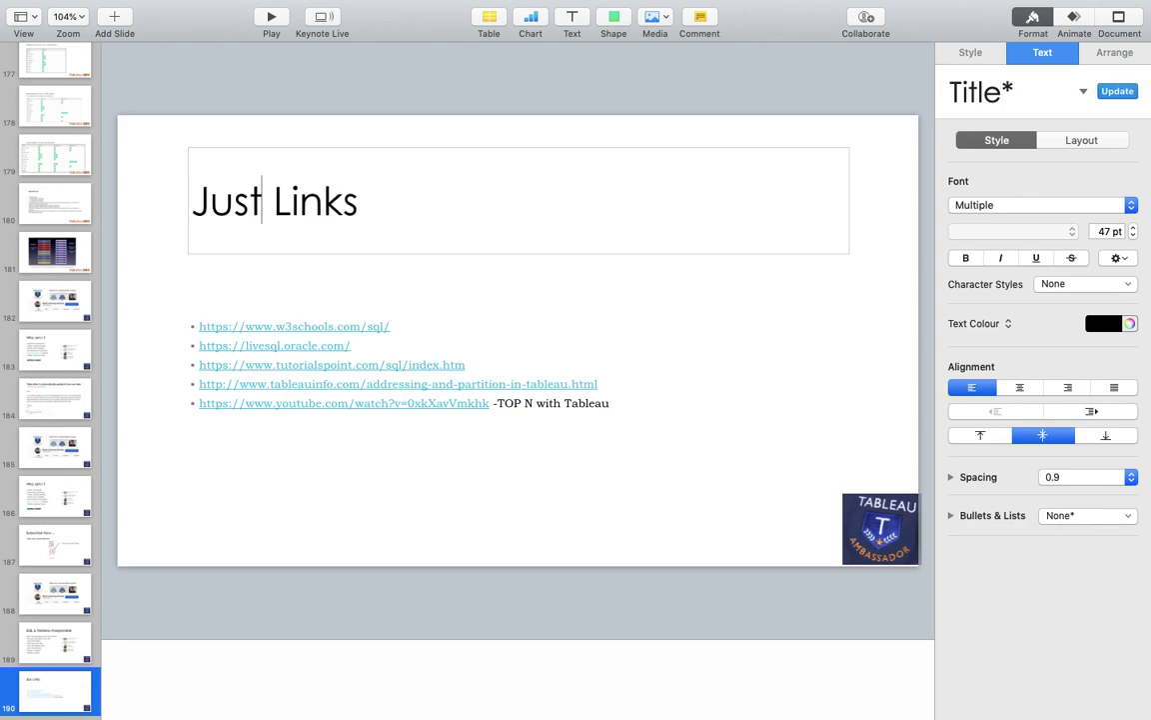
pyautogui.write('f')
pyautogui.press('BackSpace')
pyautogui.write('FU')
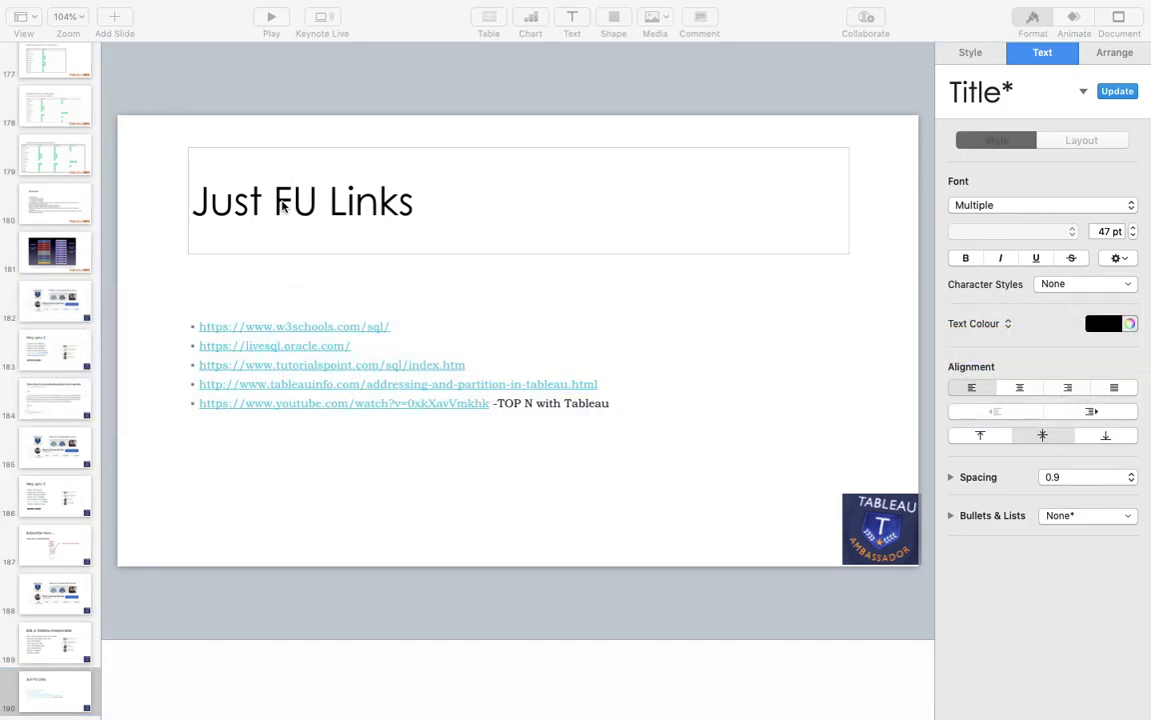
# Switch to Tableau with the Rank_with_Partitions sheet and clear the field search for sales.
pyautogui.hotkey('ctrl', 'Left')
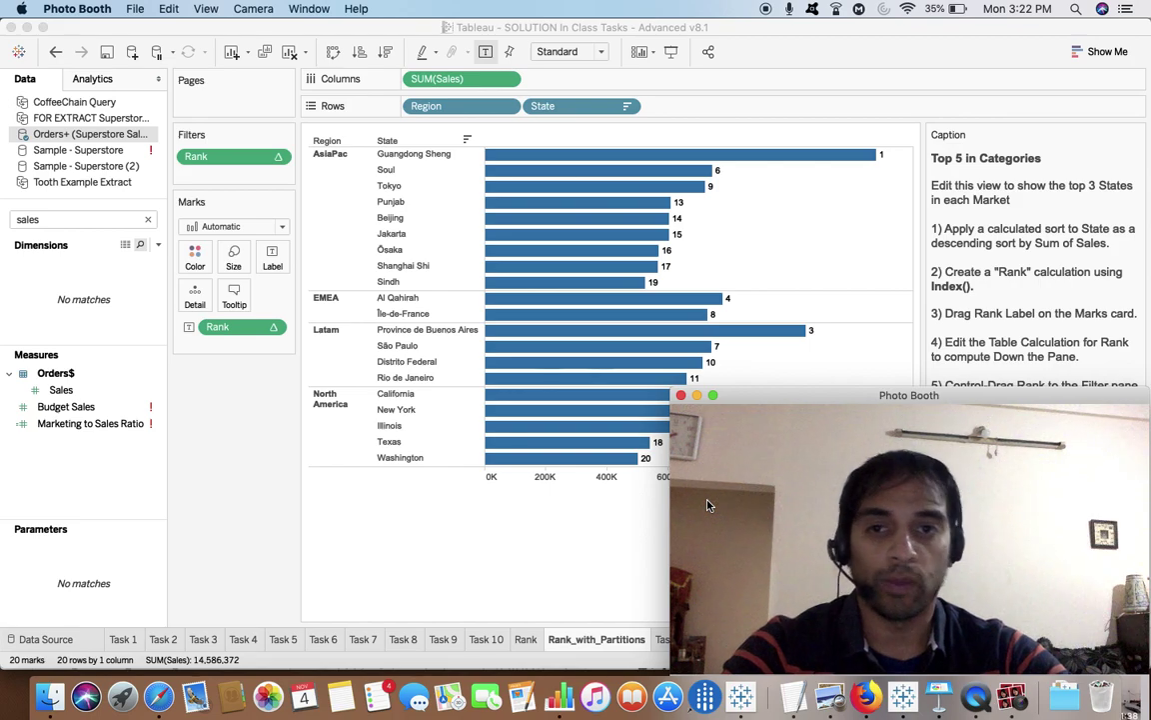
pyautogui.click(409, 555)
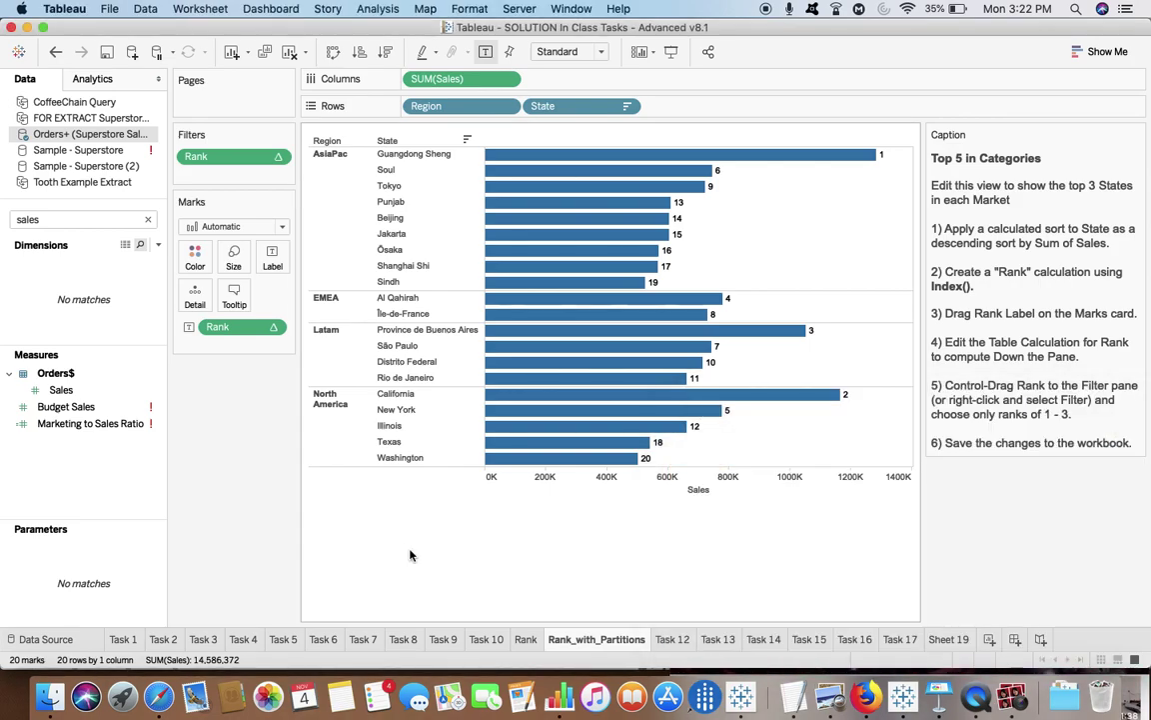
pyautogui.click(148, 219)
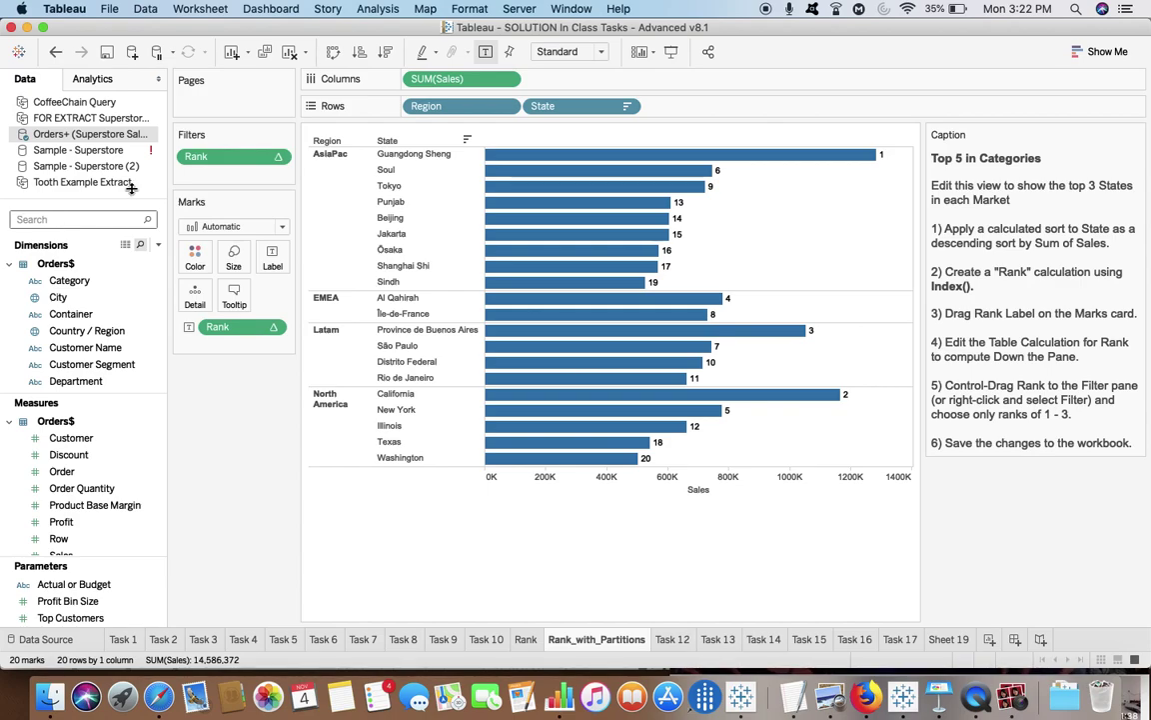
# Remove Rank from the view's filters and from the bar labels.
pyautogui.click(275, 160)
pyautogui.click(276, 160)
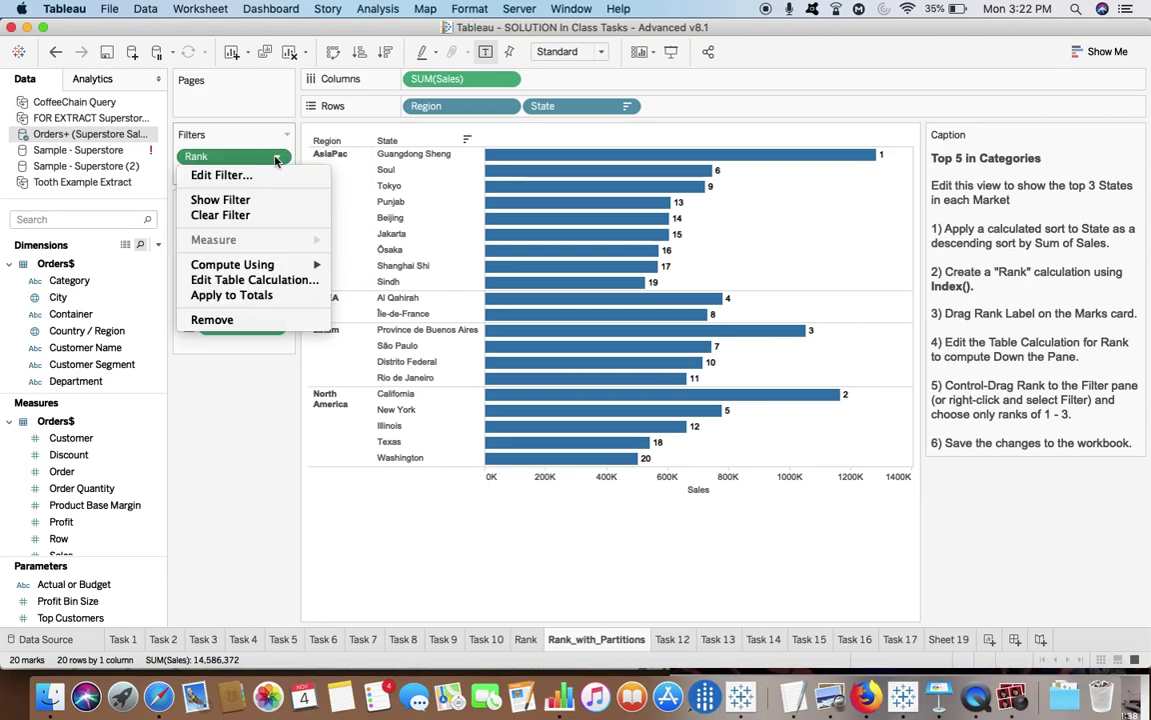
pyautogui.click(230, 320)
pyautogui.click(273, 326)
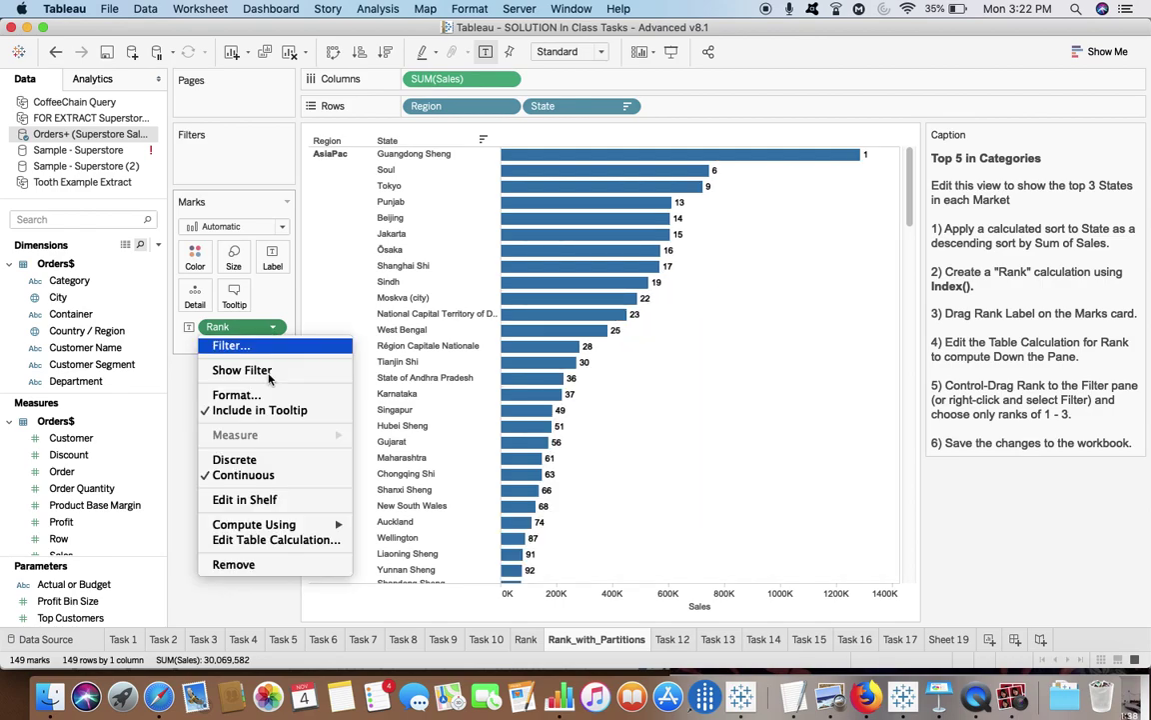
pyautogui.click(280, 566)
# Search the fields for RANK, open the Rank measure's calculation for editing and look up the RANK functions in its function reference.
pyautogui.click(73, 218)
pyautogui.write('RANK')
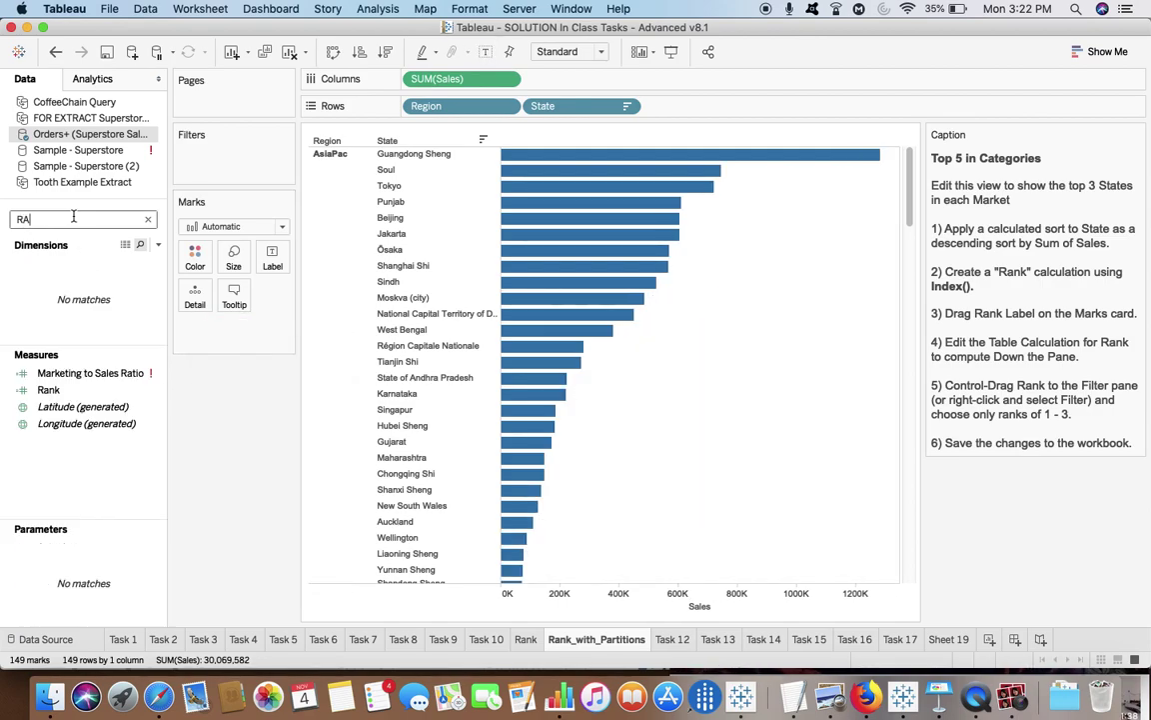
pyautogui.rightClick(65, 391)
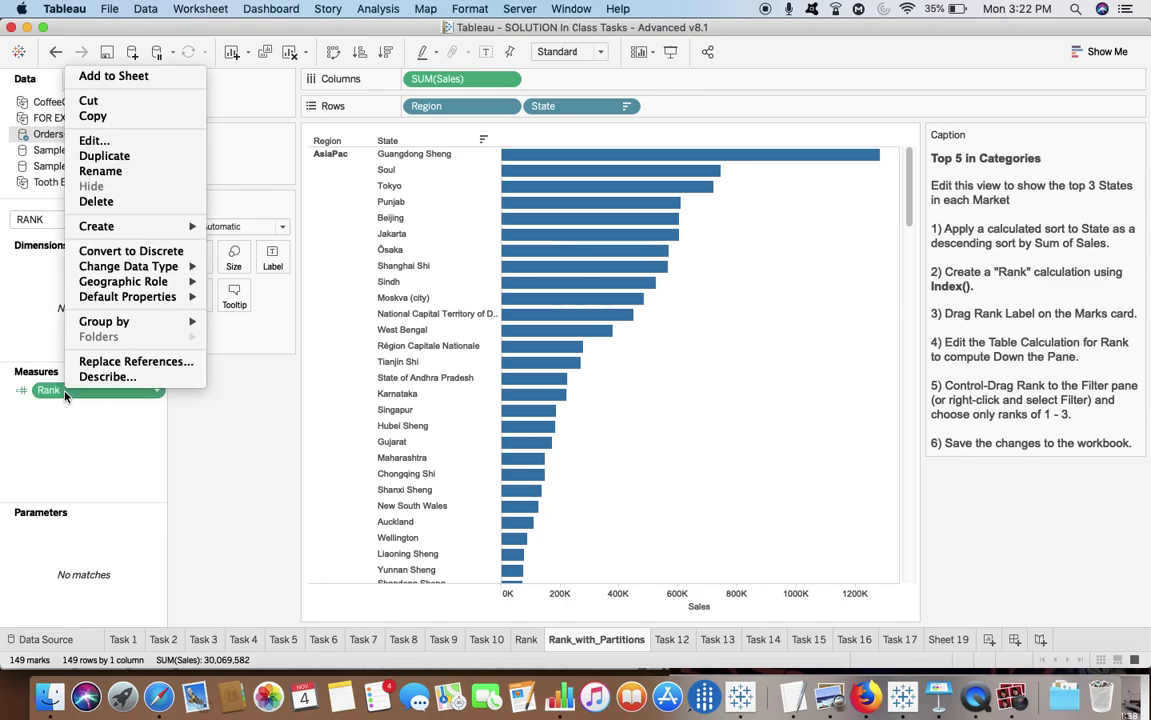
pyautogui.click(125, 139)
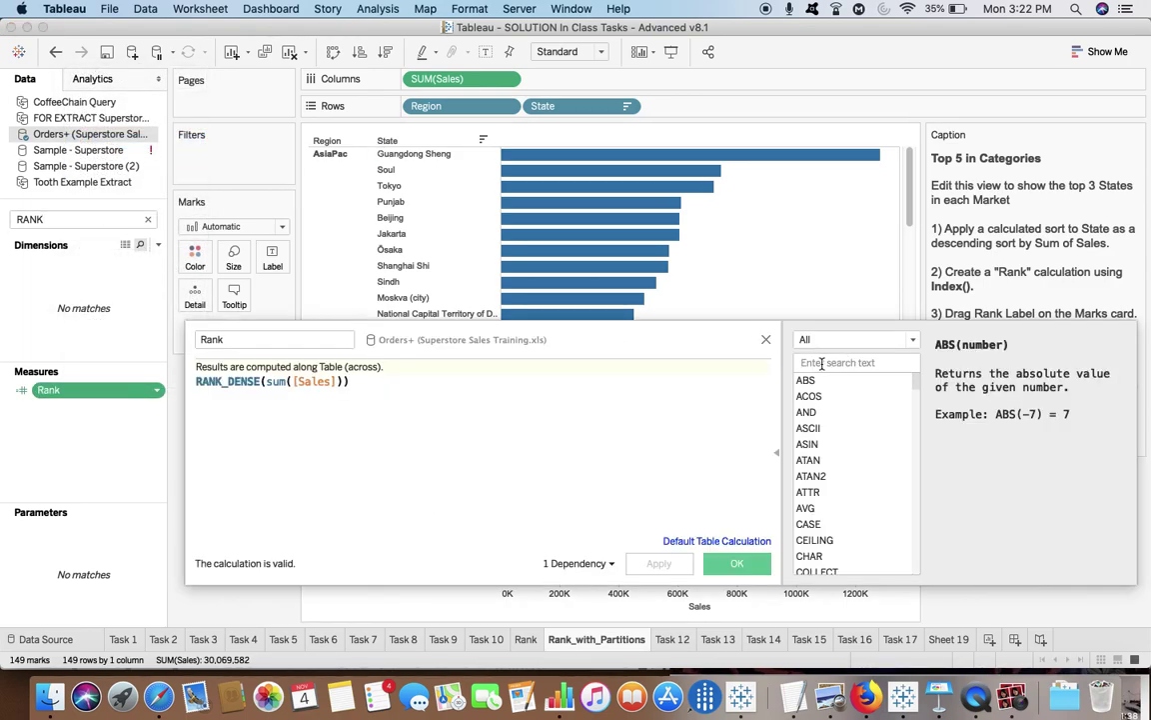
pyautogui.write('RANK')
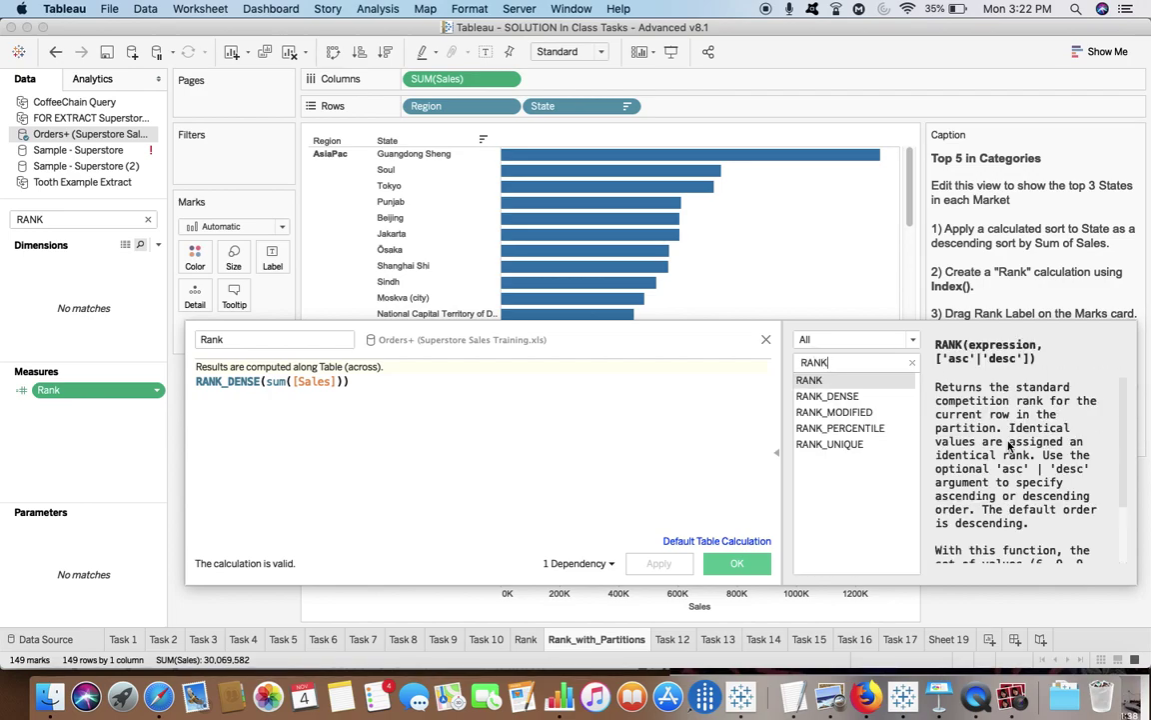
# Read the RANK function's description, accept the Rank calculation and label the bars with Rank.
pyautogui.scroll(-3, 1039, 430)
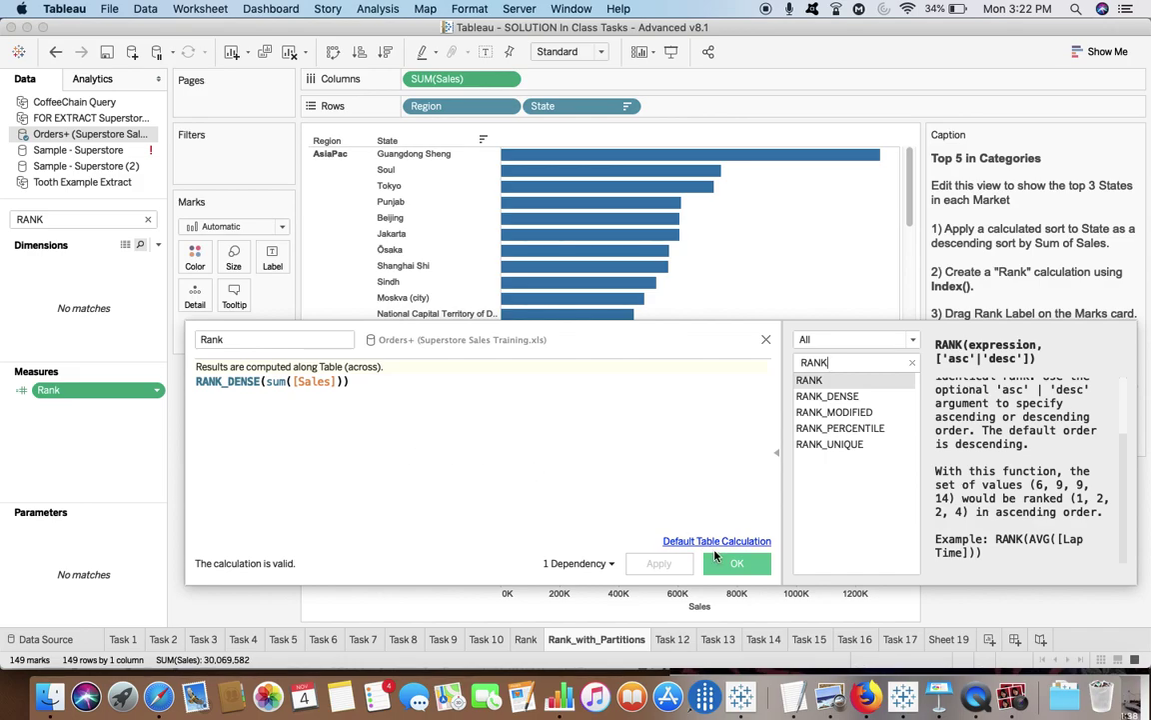
pyautogui.press('Return')
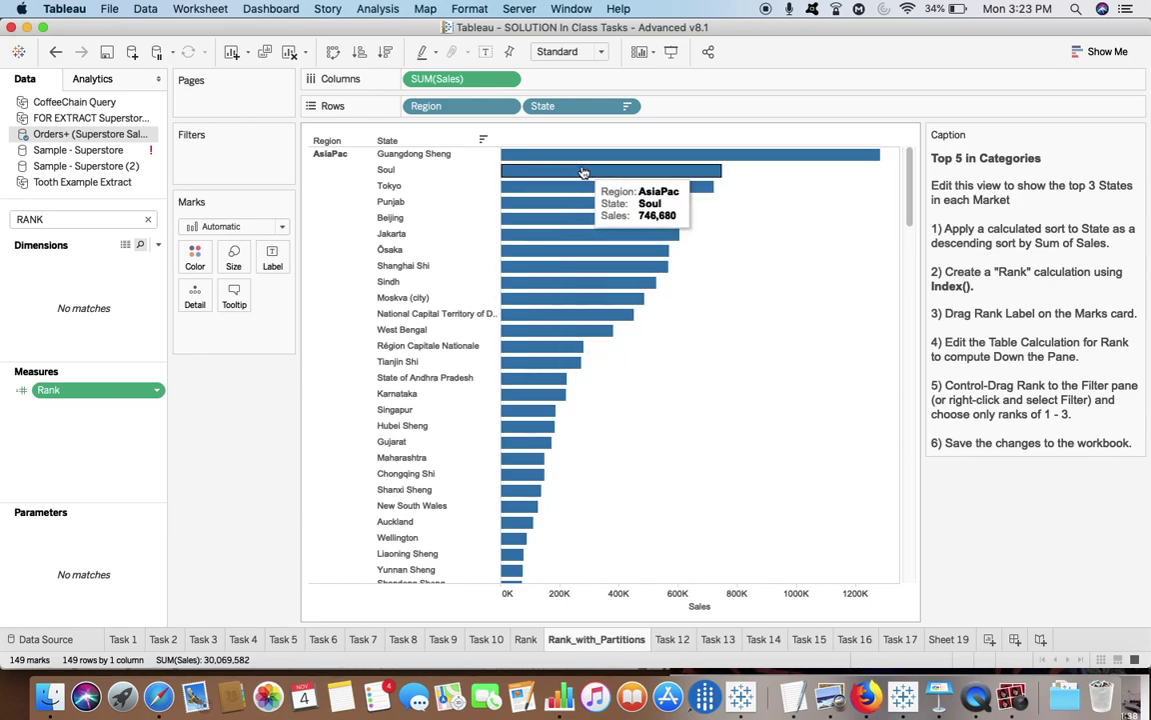
pyautogui.scroll(-5, 540, 257)
pyautogui.scroll(5, 508, 272)
pyautogui.moveTo(118, 389); pyautogui.dragTo(277, 254)
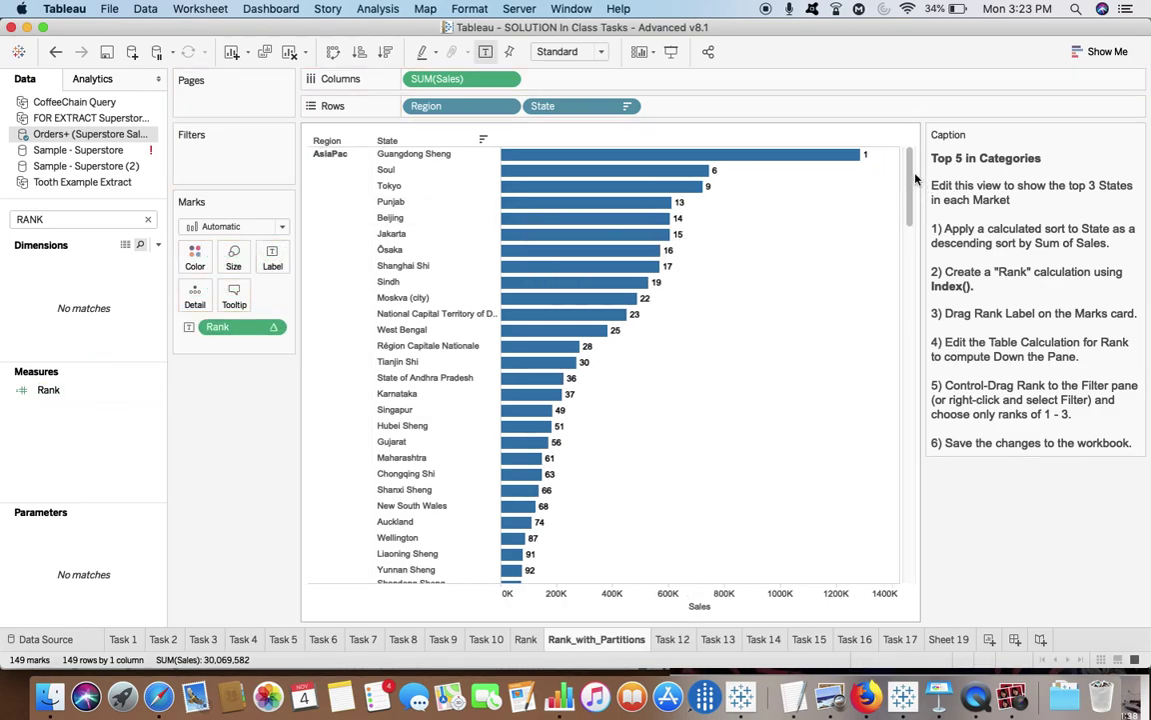
# Review the rank labels across the regions and set Rank to compute using Table (down).
pyautogui.scroll(-15, 849, 300)
pyautogui.scroll(5, 892, 430)
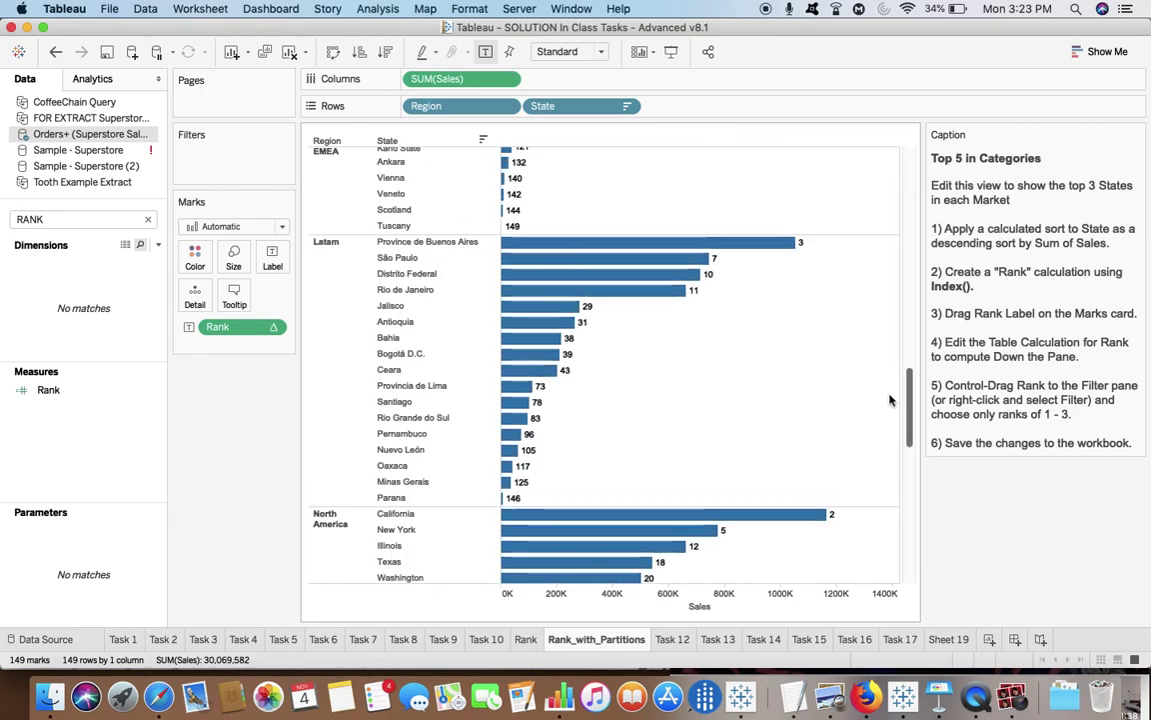
pyautogui.scroll(-8, 892, 500)
pyautogui.scroll(20, 883, 299)
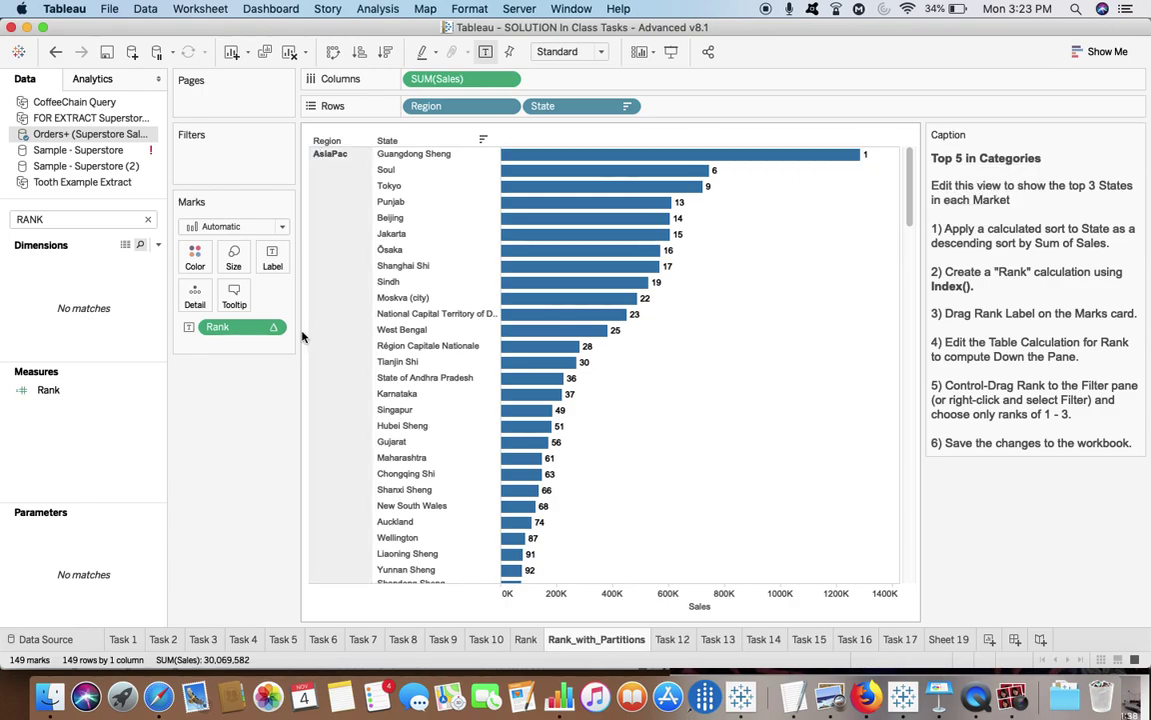
pyautogui.click(272, 327)
pyautogui.moveTo(298, 526)
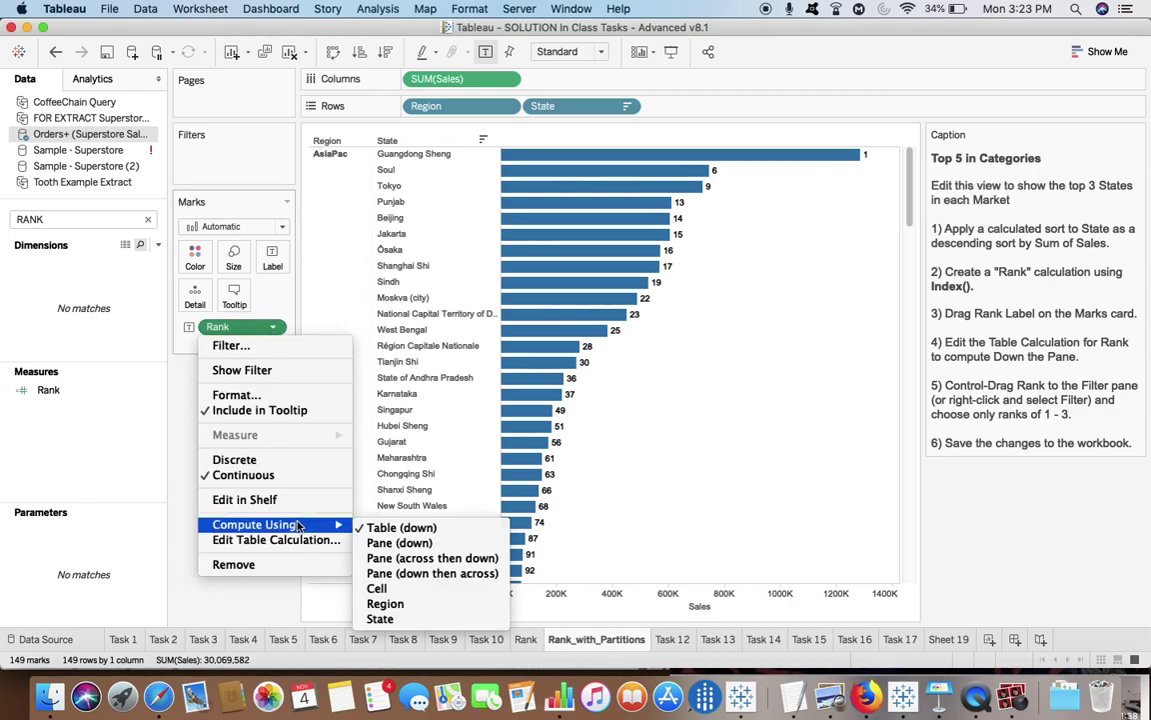
pyautogui.click(401, 527)
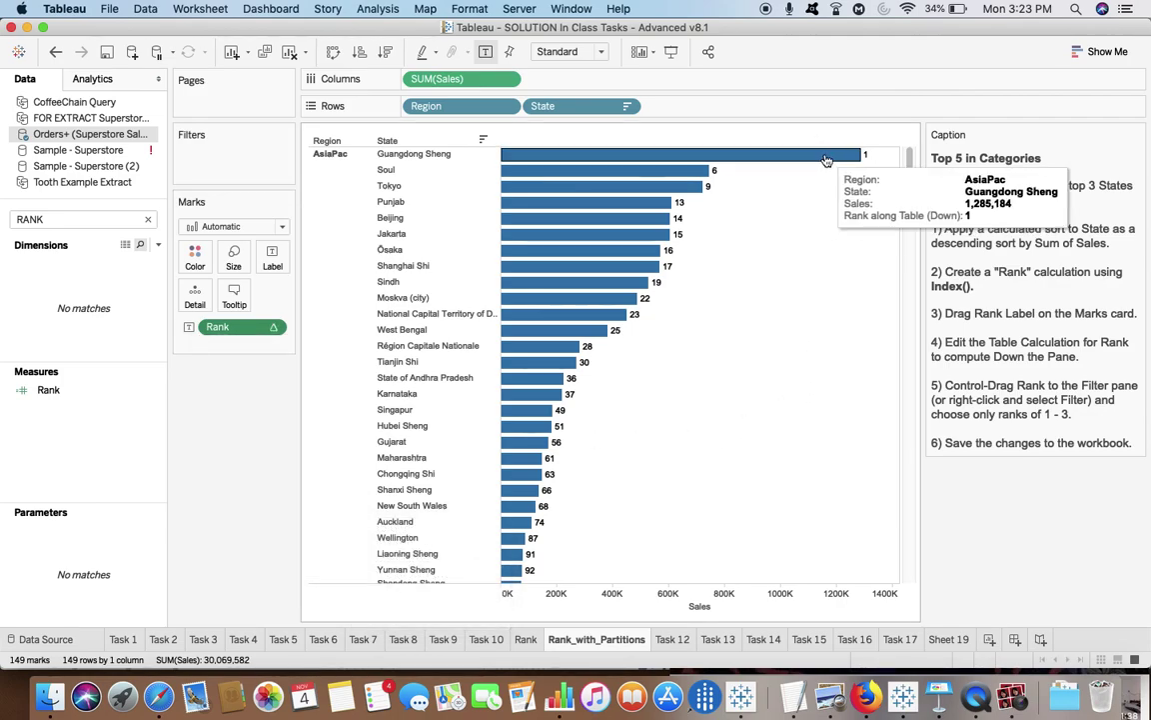
pyautogui.moveTo(909, 197); pyautogui.dragTo(906, 165)
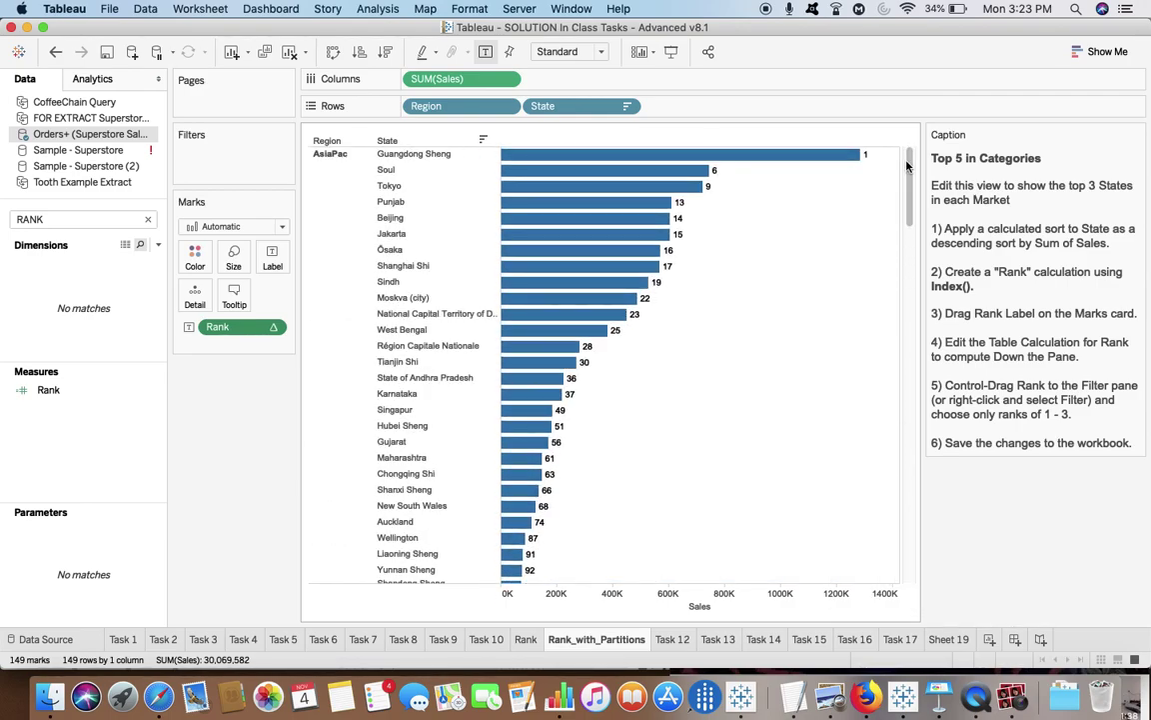
# Switch to the Oracle Live SQL worksheet in Safari and run the query "select * from superstore".
pyautogui.press('super+Tab')
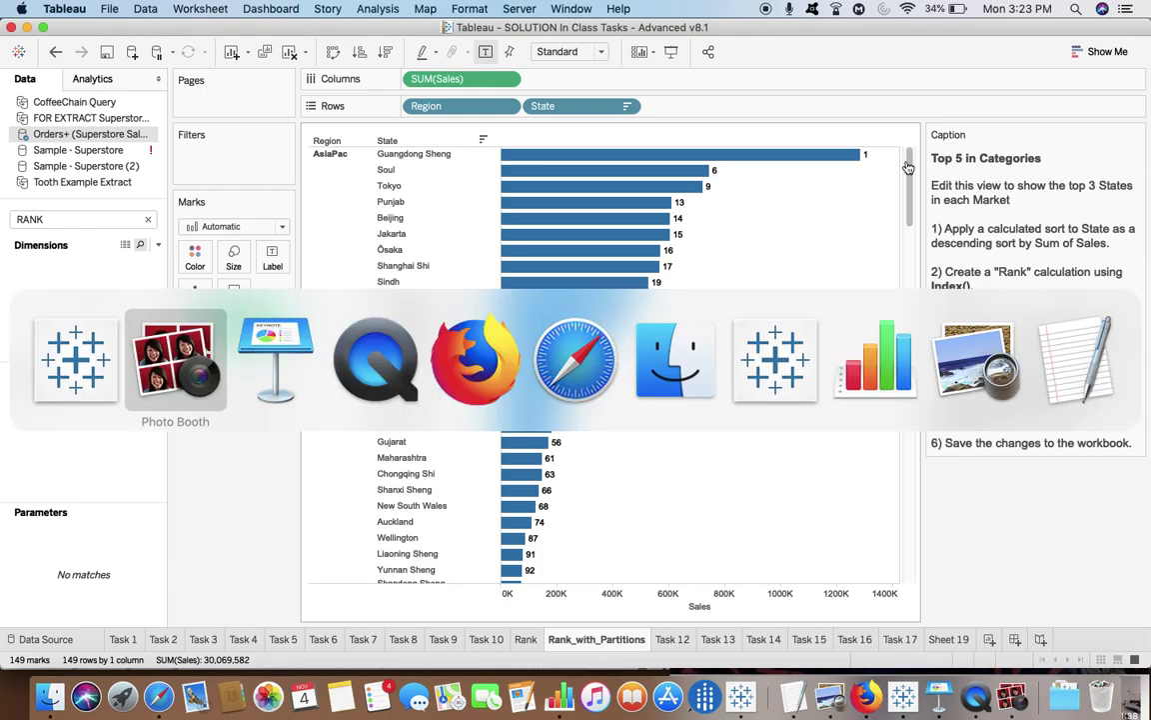
pyautogui.press('super+Tab')
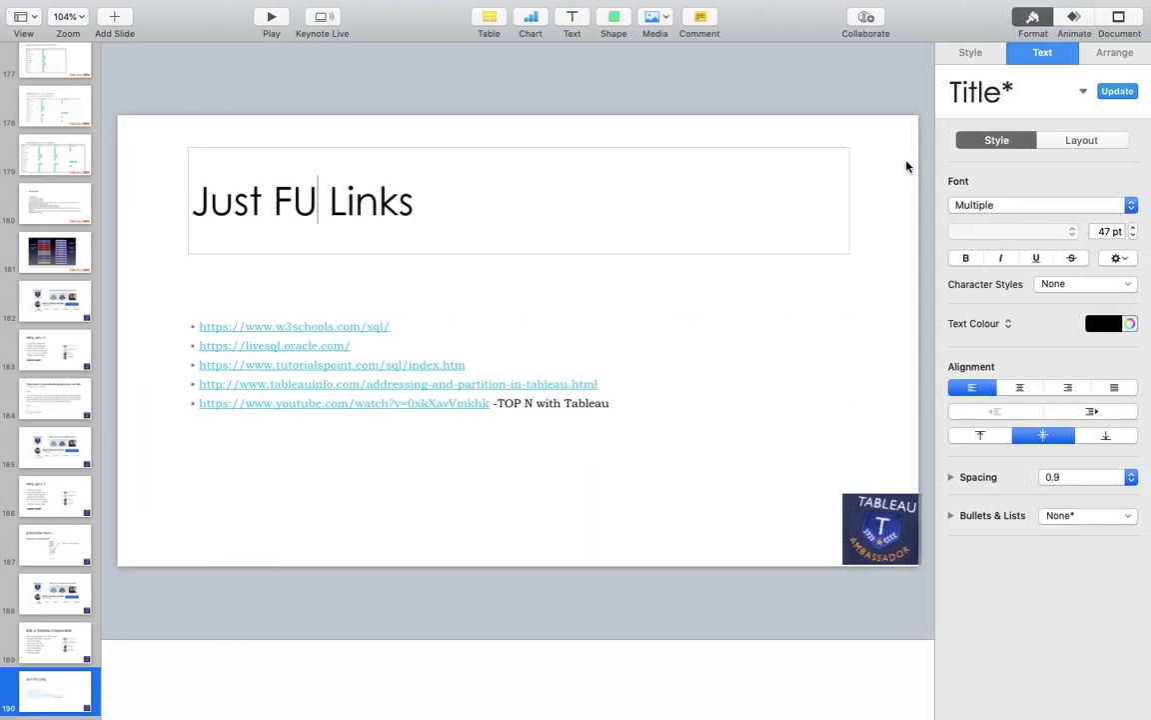
pyautogui.press('super+Tab')
pyautogui.press('super+Tab')
pyautogui.press('super+Tab')
pyautogui.press('super+Tab')
pyautogui.press('super+Tab')
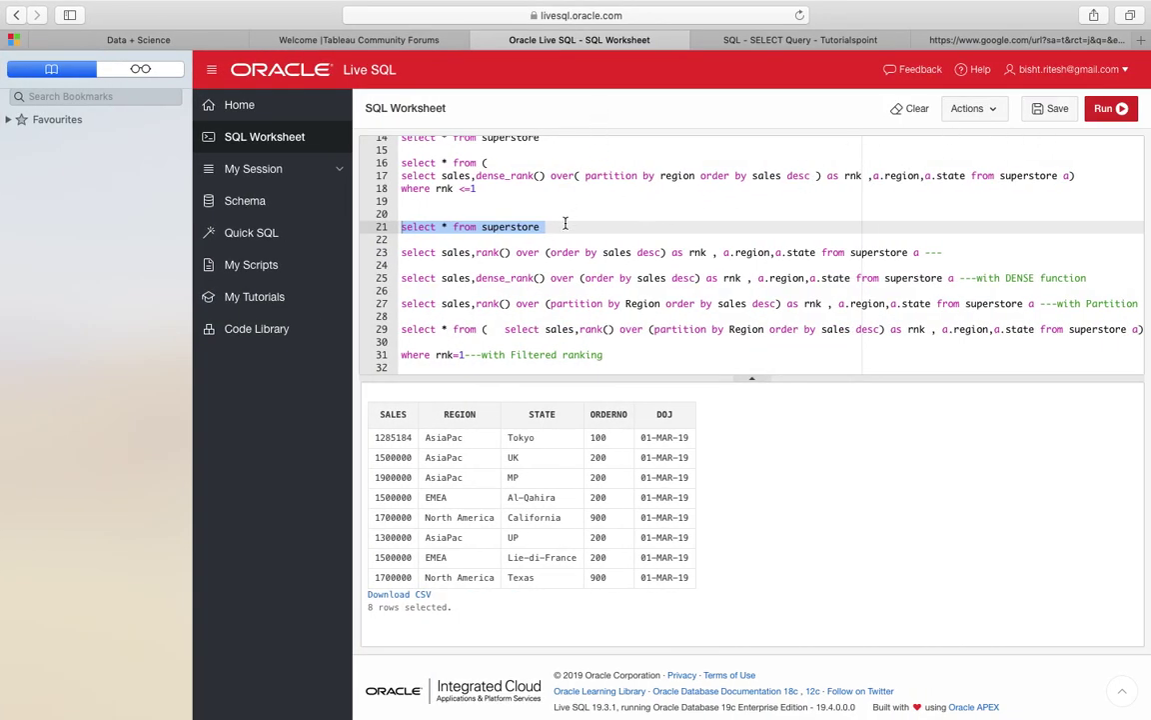
pyautogui.moveTo(557, 228); pyautogui.dragTo(393, 227)
pyautogui.click(1107, 112)
# Switch to Keynote and show the "SQL & Tableau-Inseparable" slide.
pyautogui.press('super+Tab')
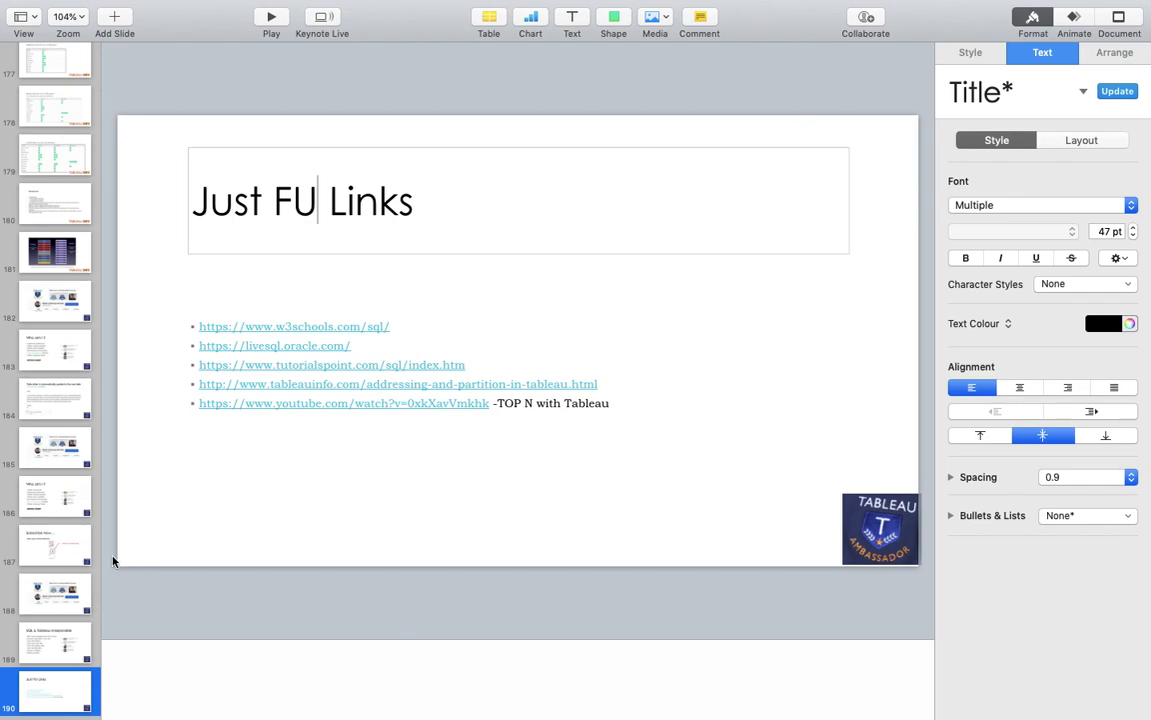
pyautogui.click(47, 490)
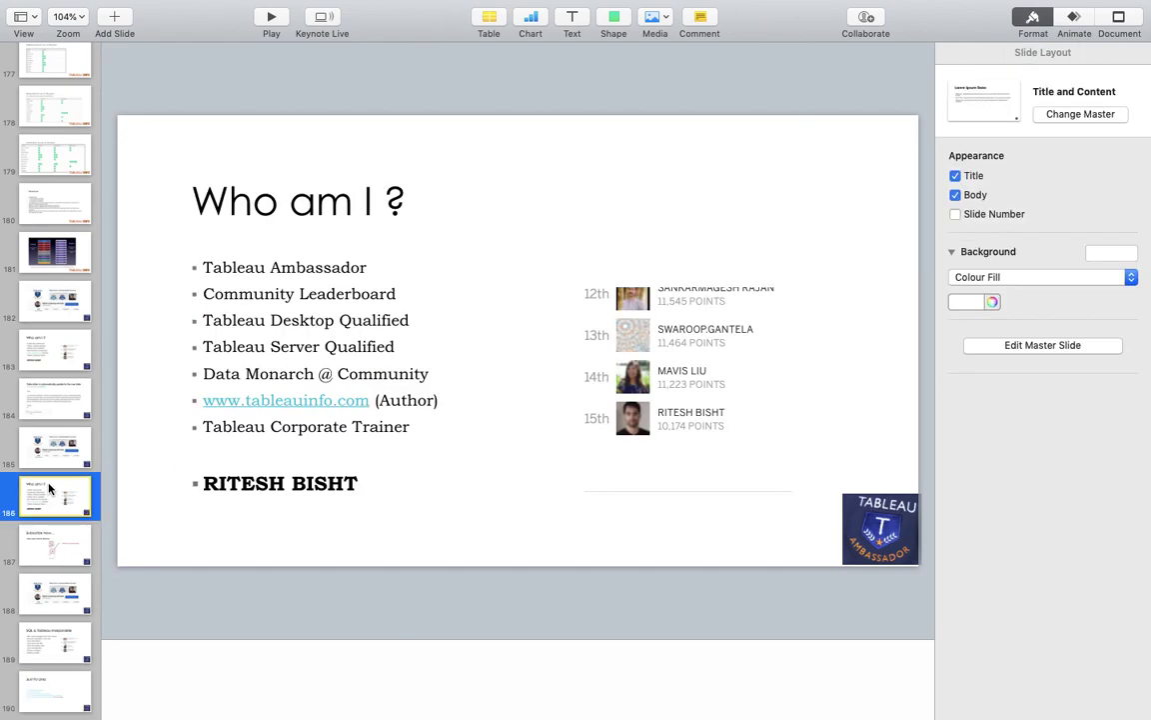
pyautogui.click(57, 645)
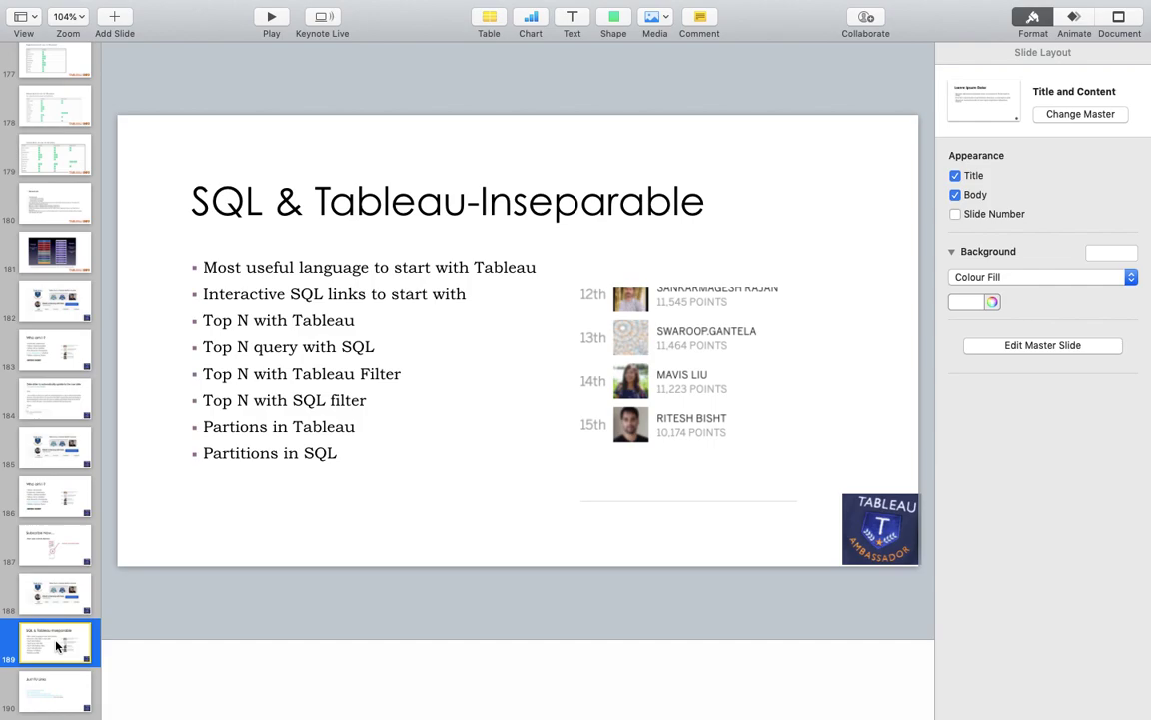
# Switch back to Tableau and remove Region from the rows of the Rank_with_Partitions sheet.
pyautogui.press('super+Tab')
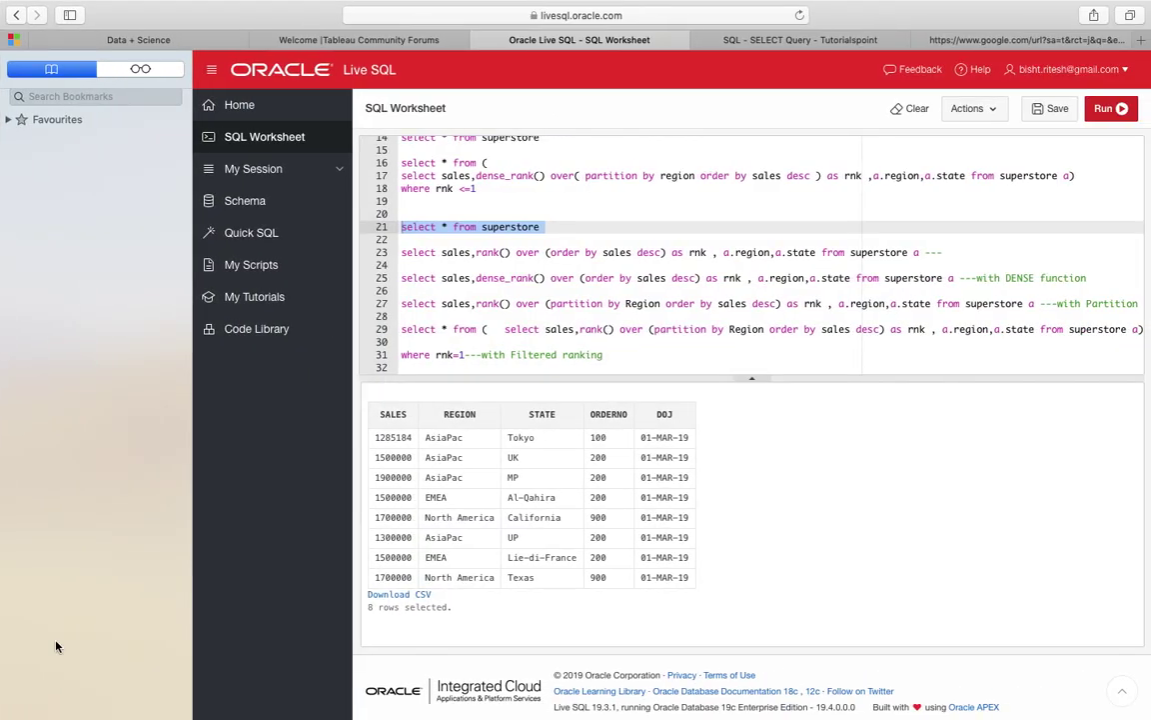
pyautogui.press('super+Tab')
pyautogui.press('super+Tab')
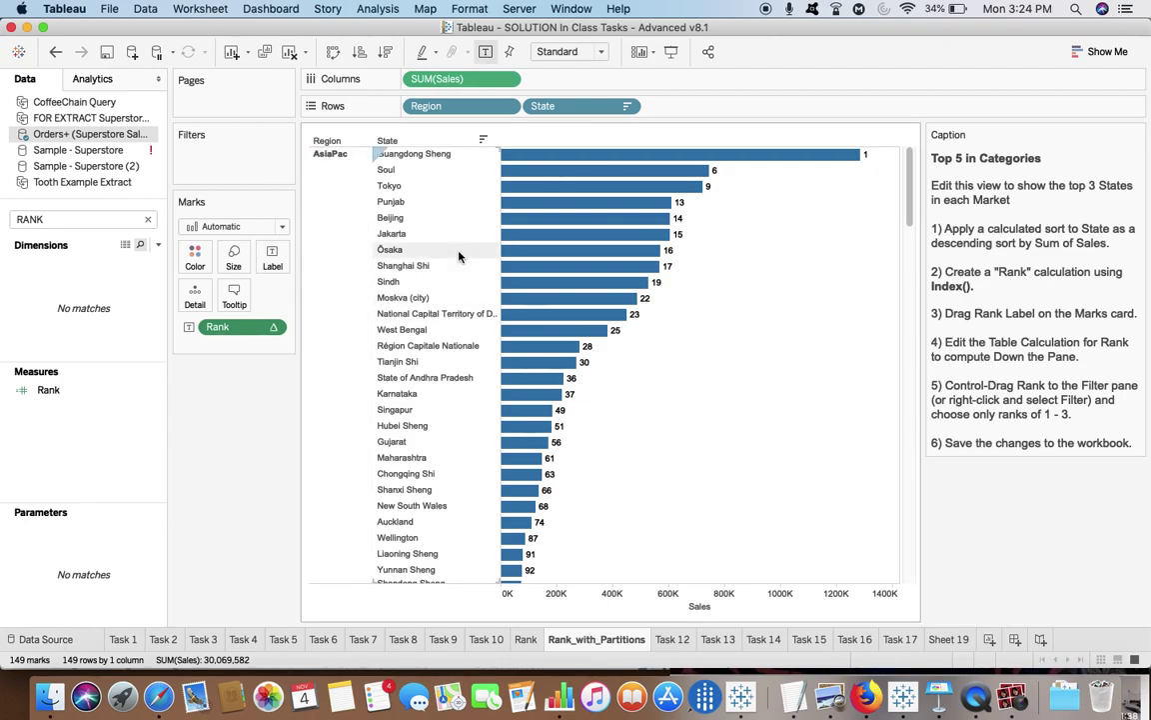
pyautogui.click(272, 328)
pyautogui.click(278, 325)
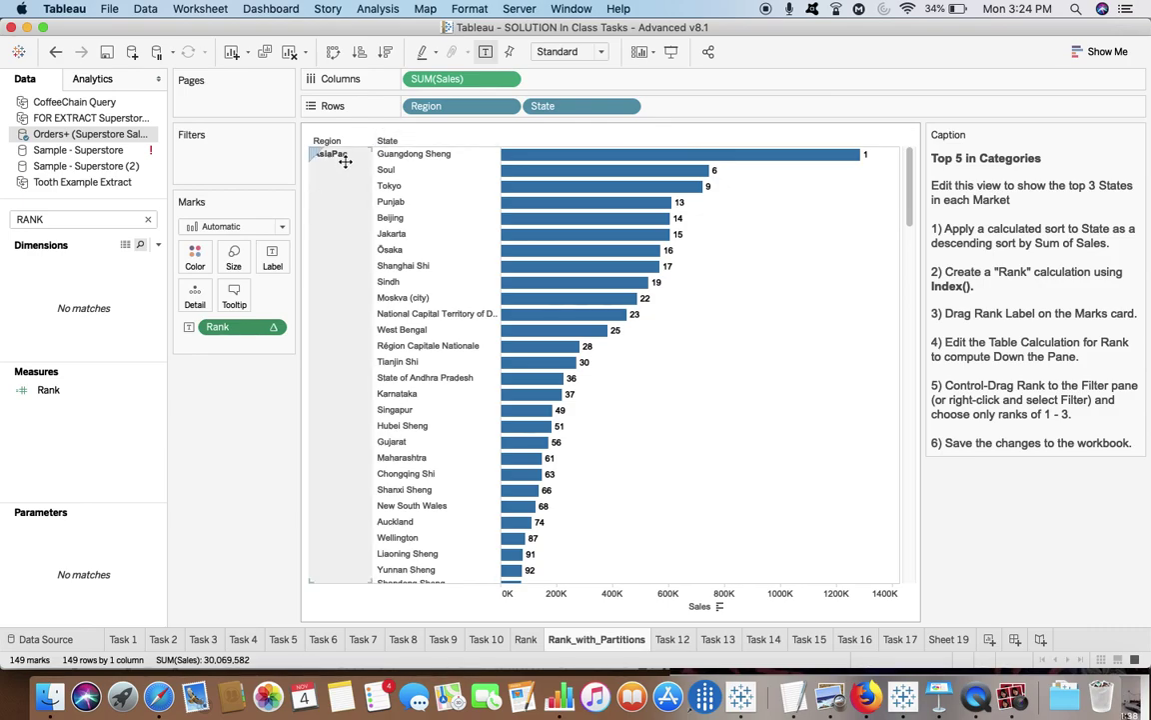
pyautogui.click(507, 107)
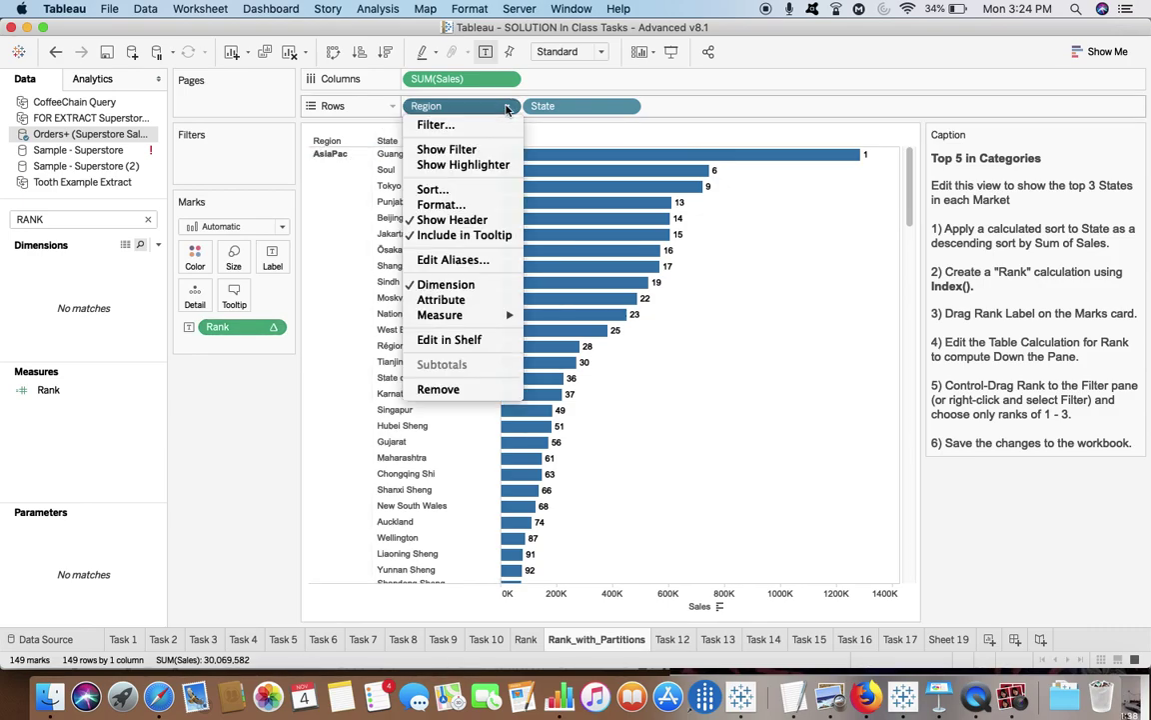
pyautogui.click(456, 398)
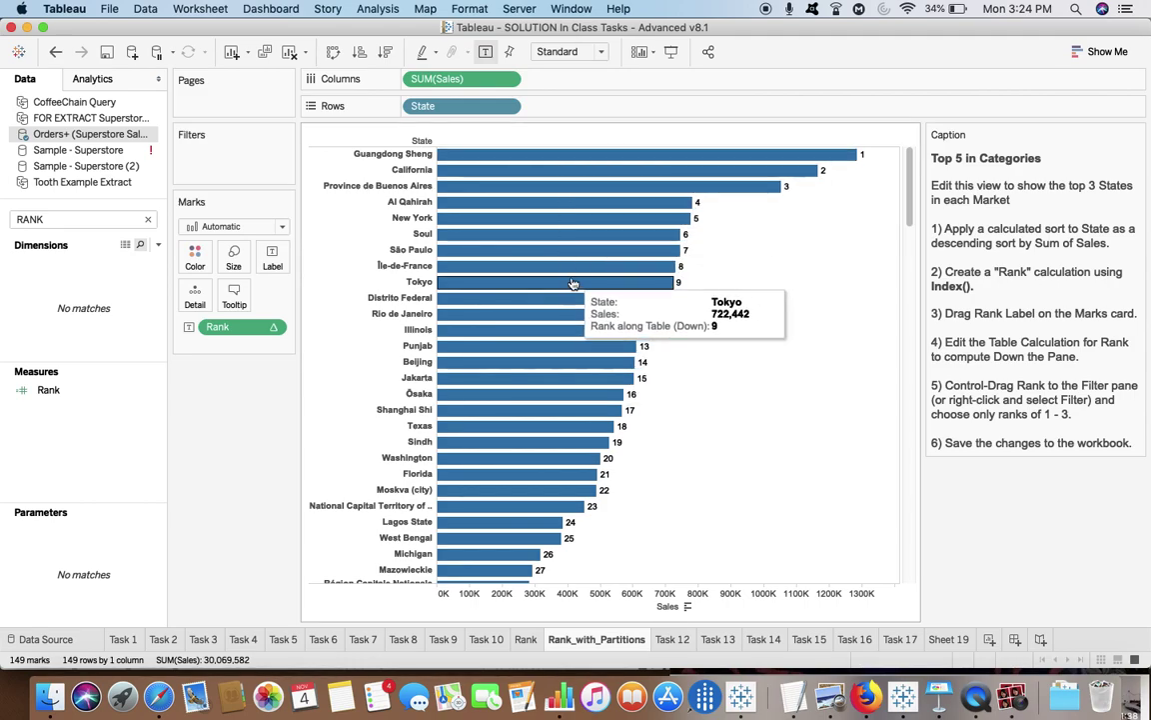
# Switch to the Oracle Live SQL worksheet and run the line 23 query that ranks superstore sales with rank() over (order by sales desc).
pyautogui.press('super+Tab')
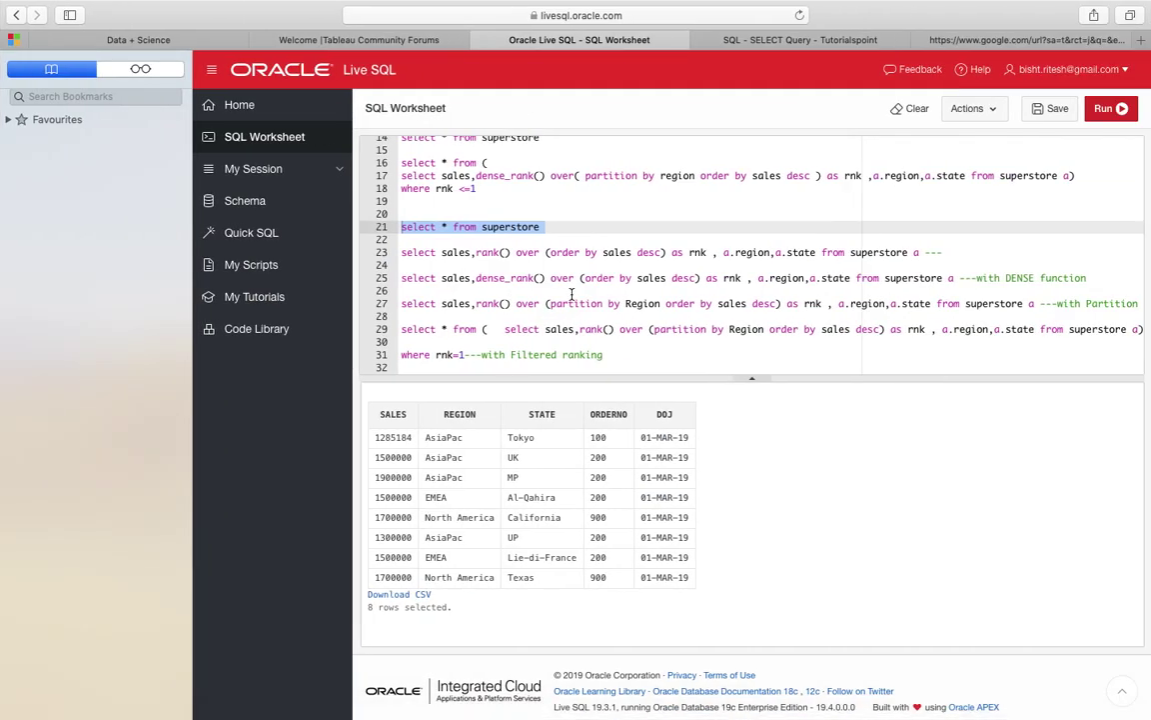
pyautogui.click(767, 259)
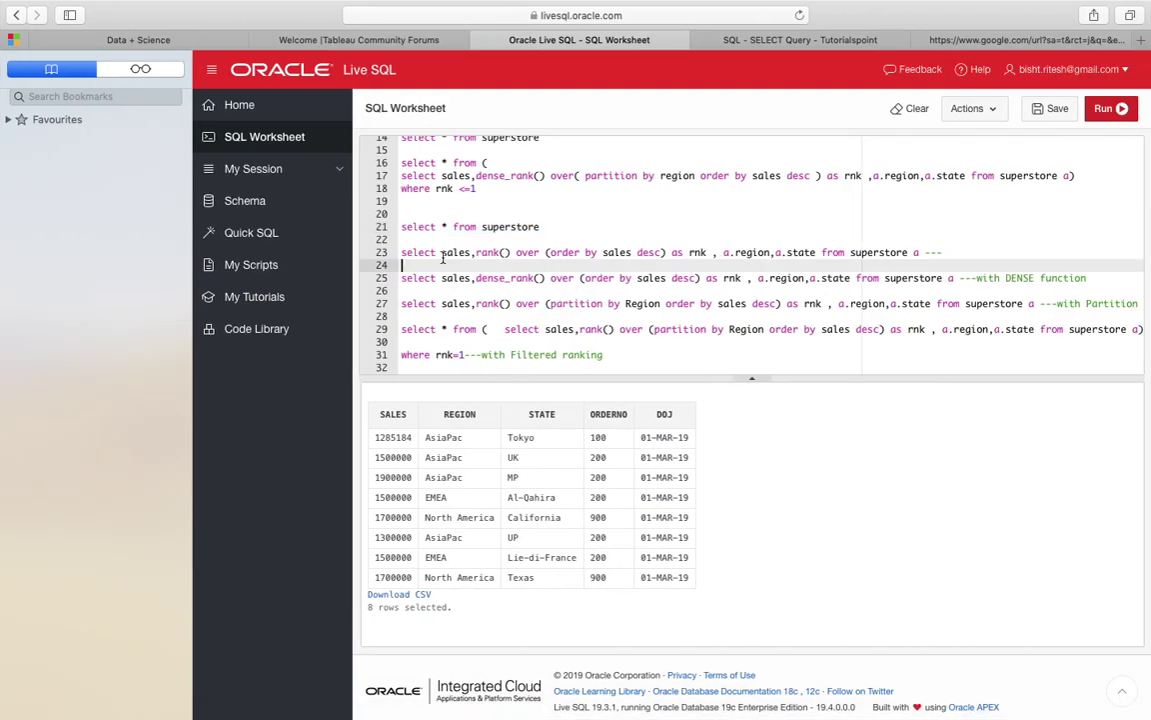
pyautogui.moveTo(476, 252); pyautogui.dragTo(516, 252)
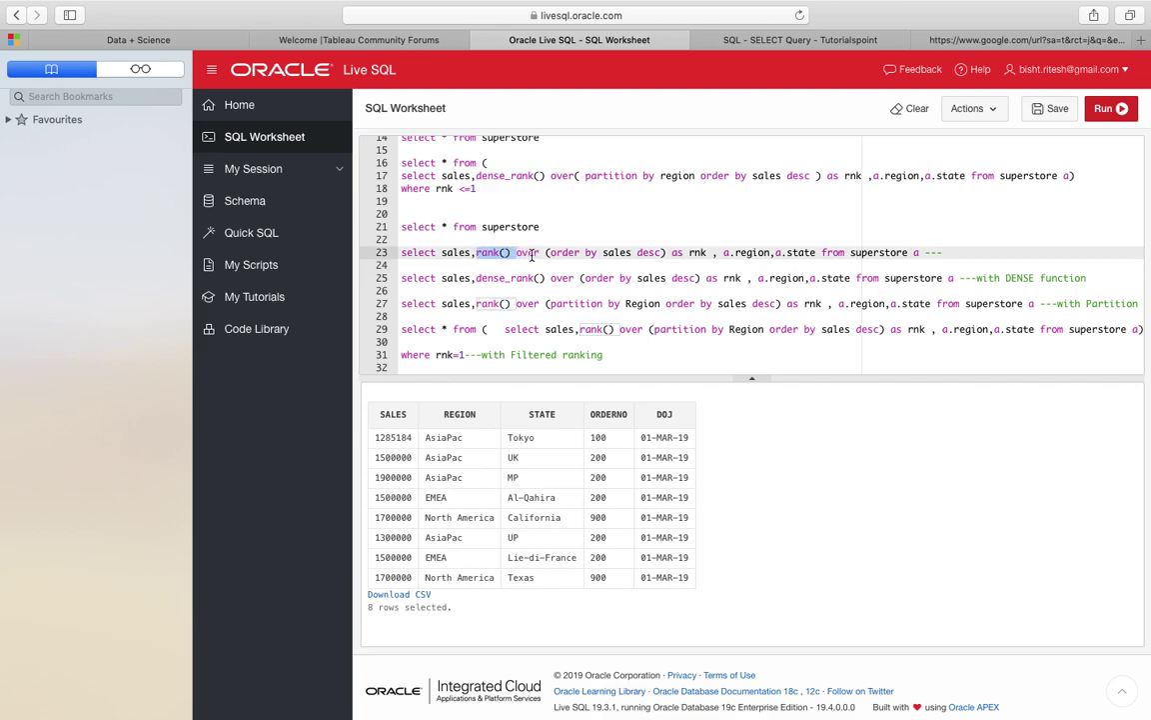
pyautogui.moveTo(495, 253); pyautogui.dragTo(536, 253)
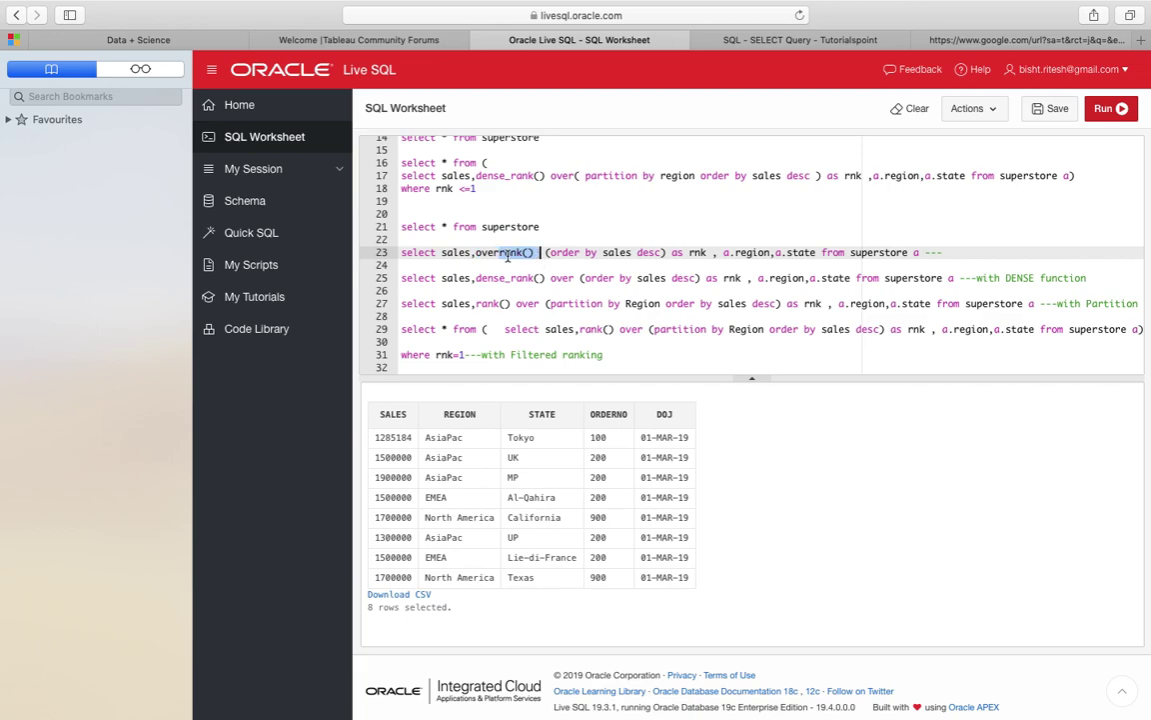
pyautogui.press('super+z')
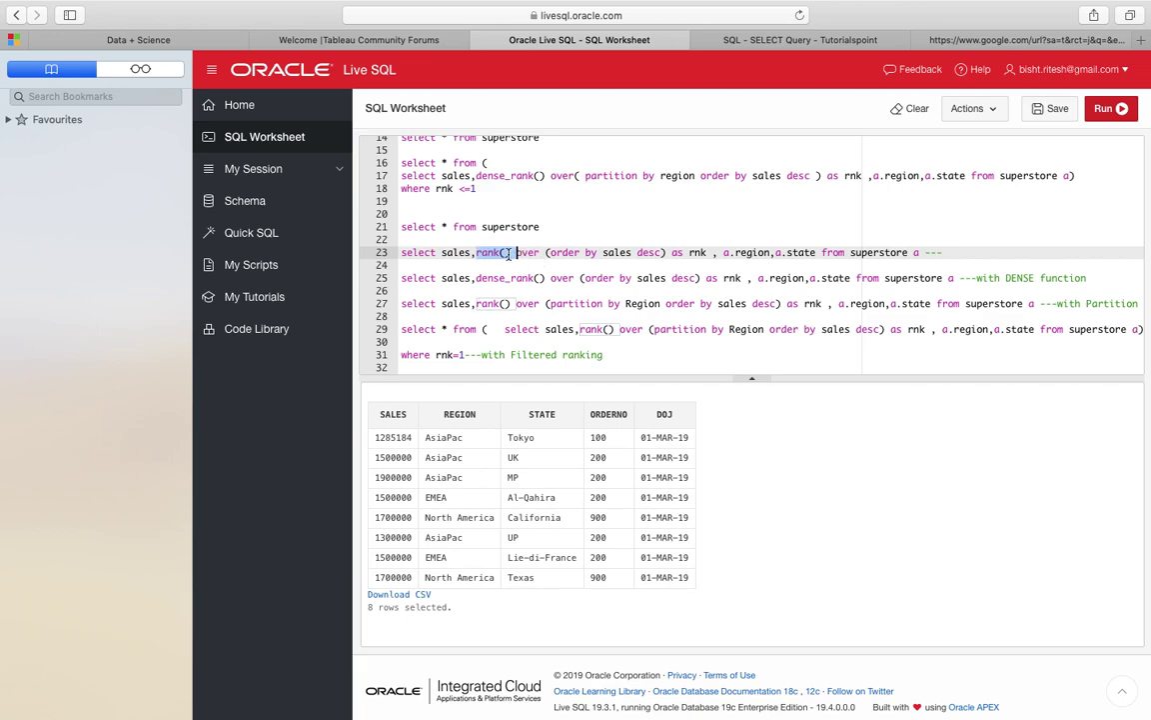
pyautogui.click(571, 262)
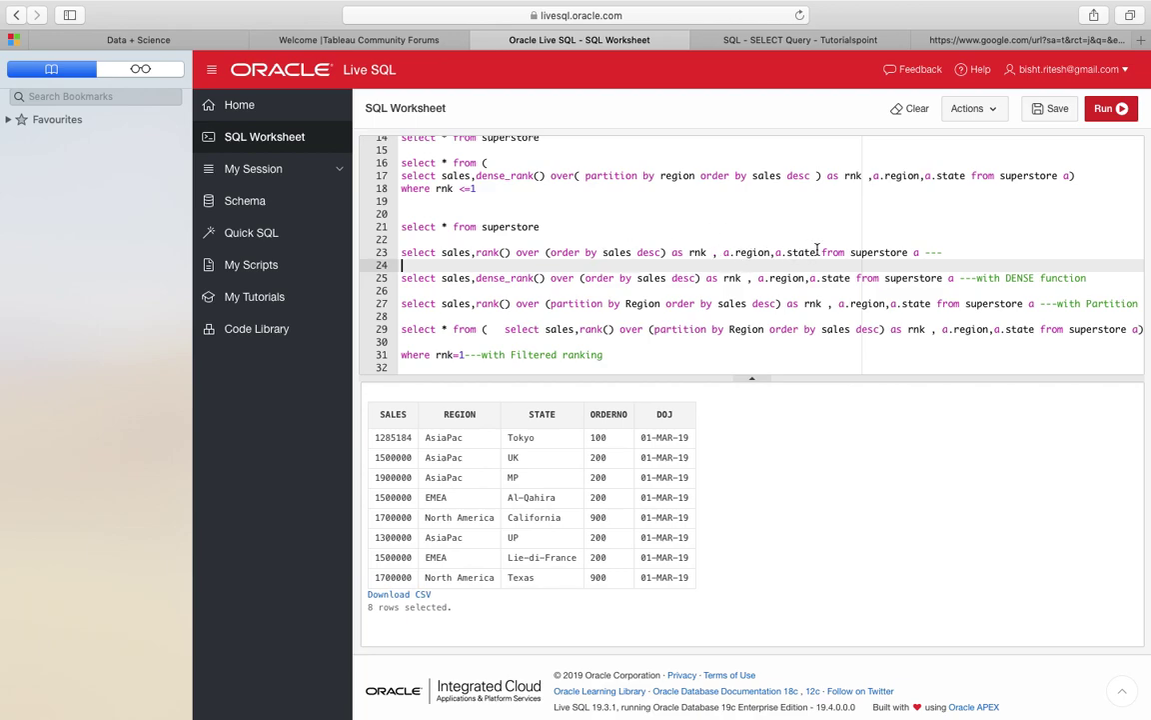
pyautogui.moveTo(823, 252); pyautogui.dragTo(401, 252)
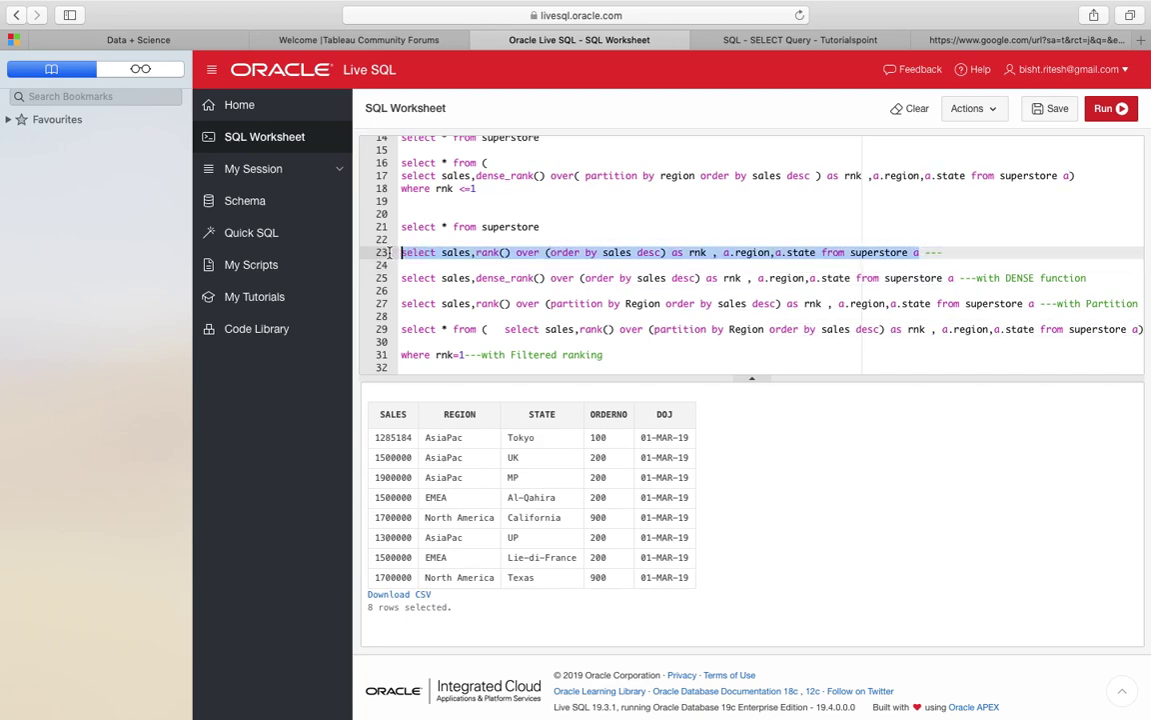
pyautogui.click(1105, 110)
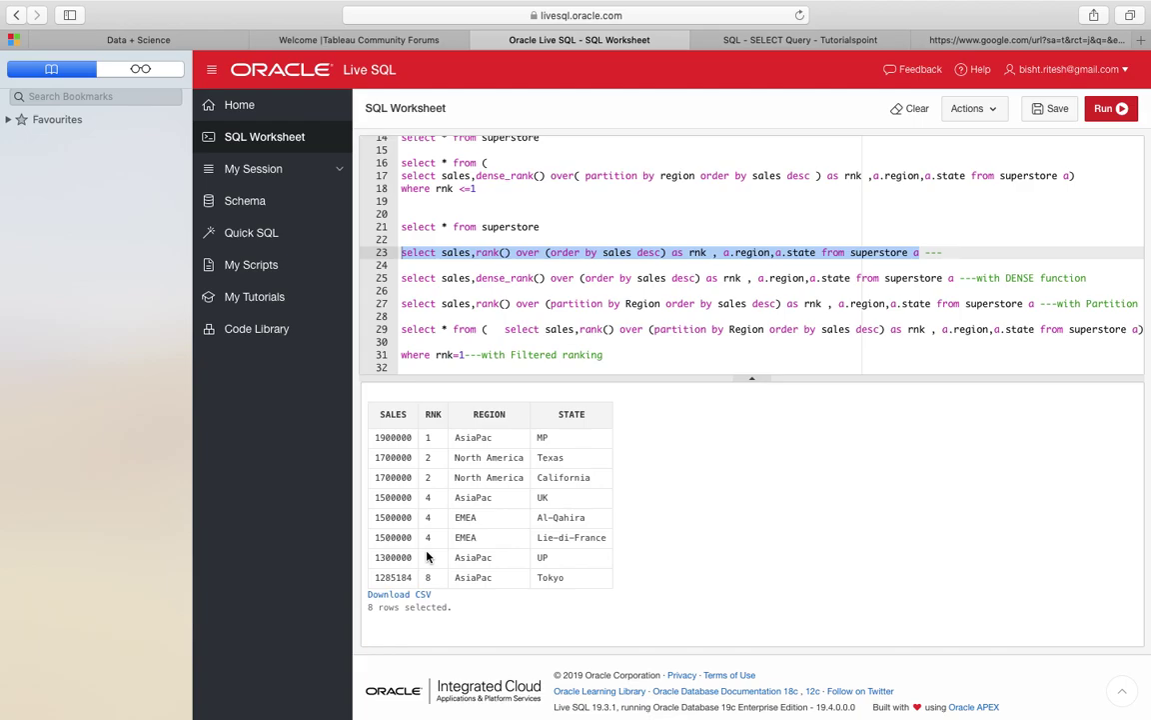
# Switch to Tableau, replace the function in the Rank measure's calculation with RANK_DENSE on sum([Sales]) and accept it.
pyautogui.press('super+Tab')
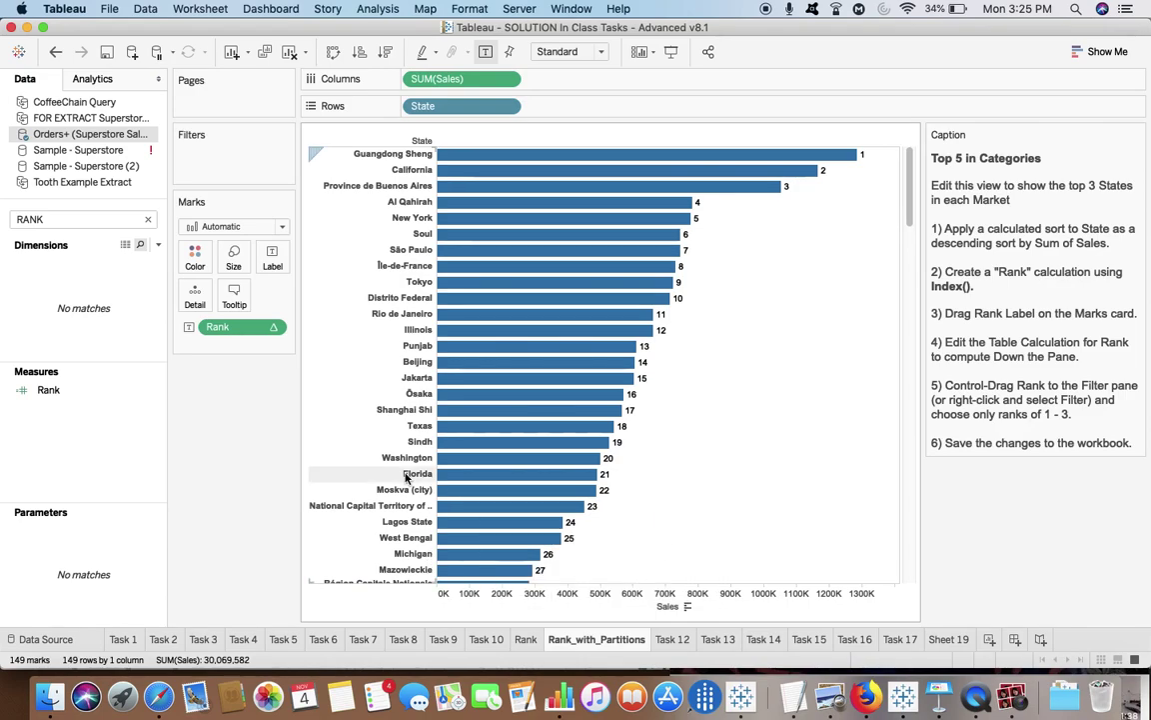
pyautogui.click(60, 389)
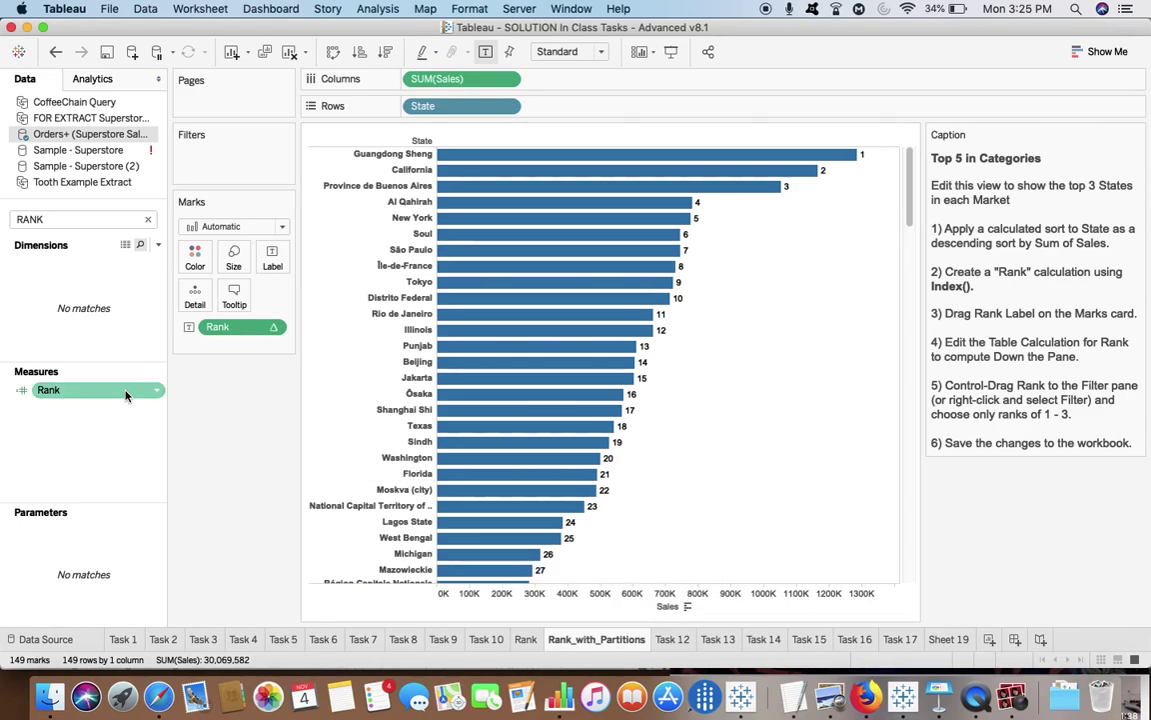
pyautogui.rightClick(101, 389)
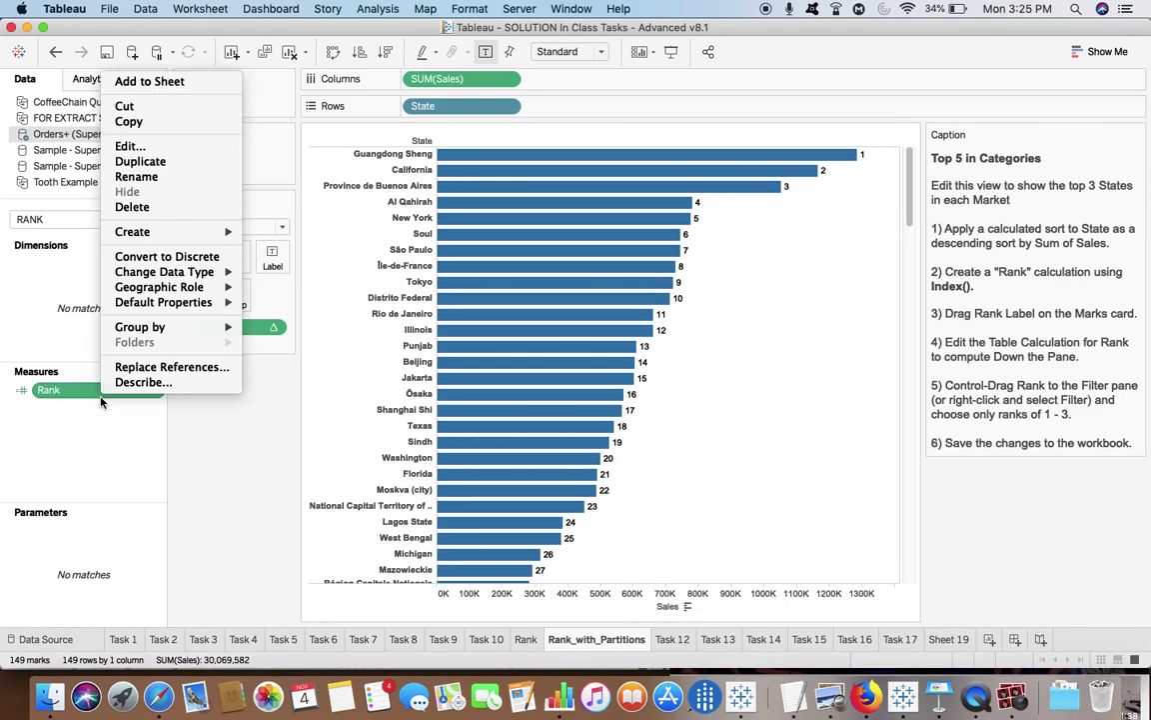
pyautogui.click(140, 140)
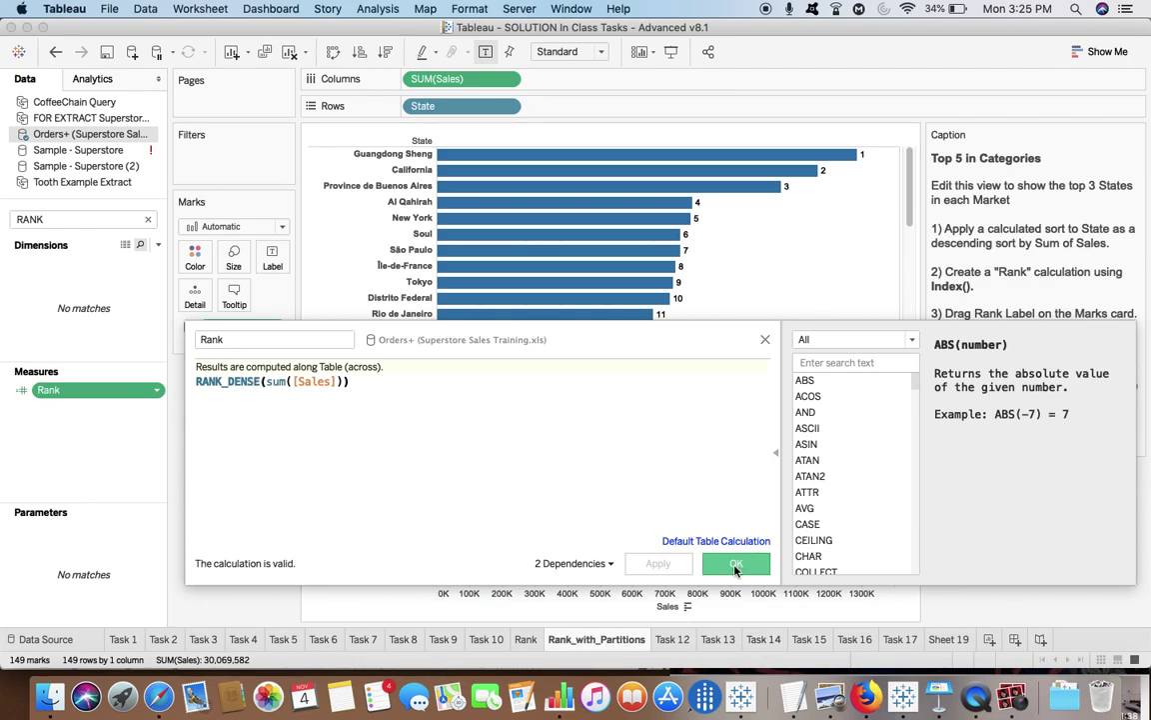
pyautogui.click(262, 384)
pyautogui.press('BackSpace')
pyautogui.press('BackSpace')
pyautogui.press('BackSpace')
pyautogui.press('BackSpace')
pyautogui.press('BackSpace')
pyautogui.press('BackSpace')
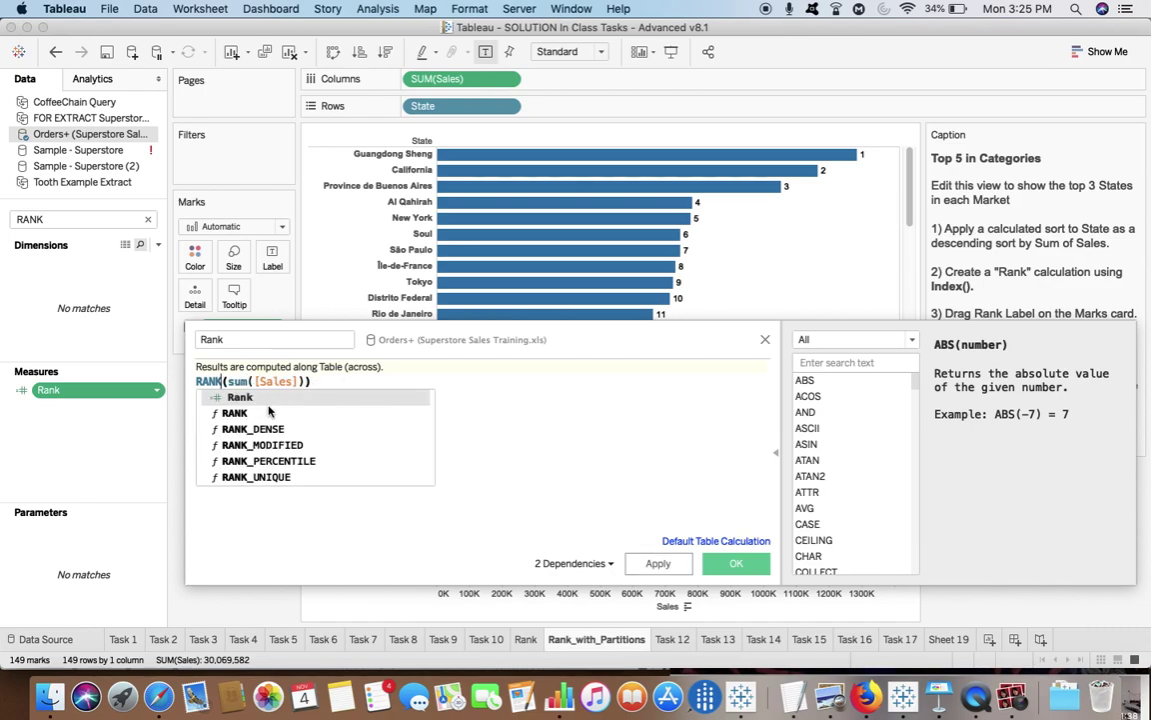
pyautogui.click(254, 429)
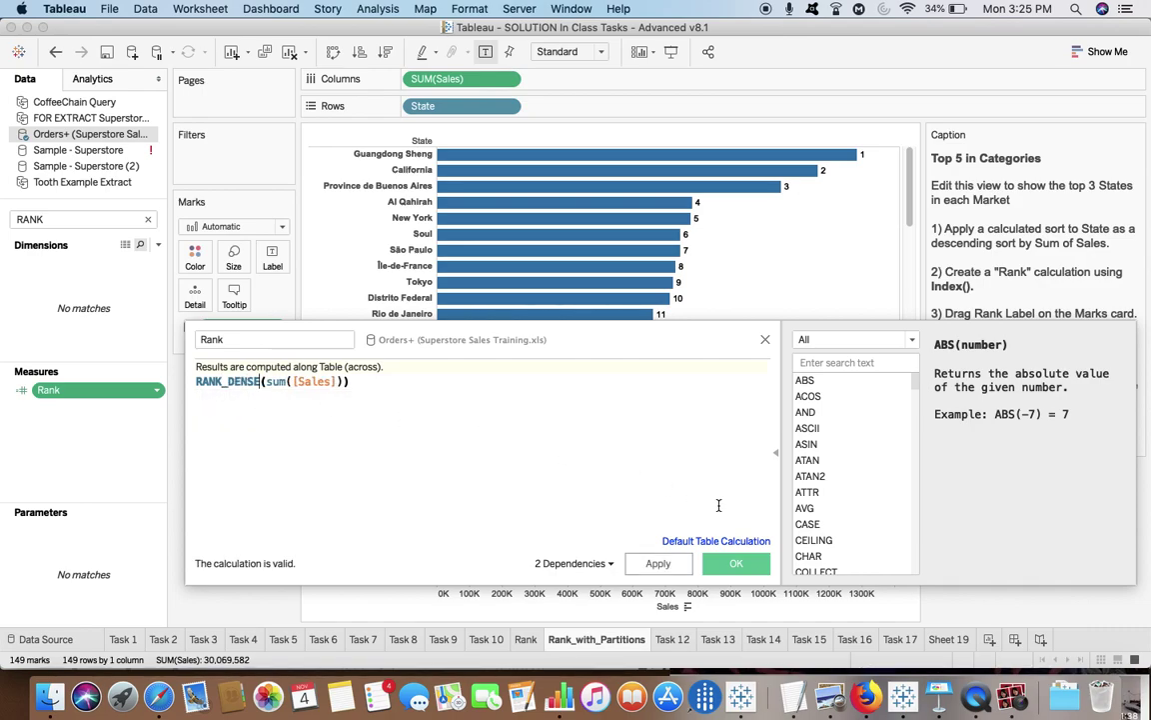
pyautogui.click(736, 567)
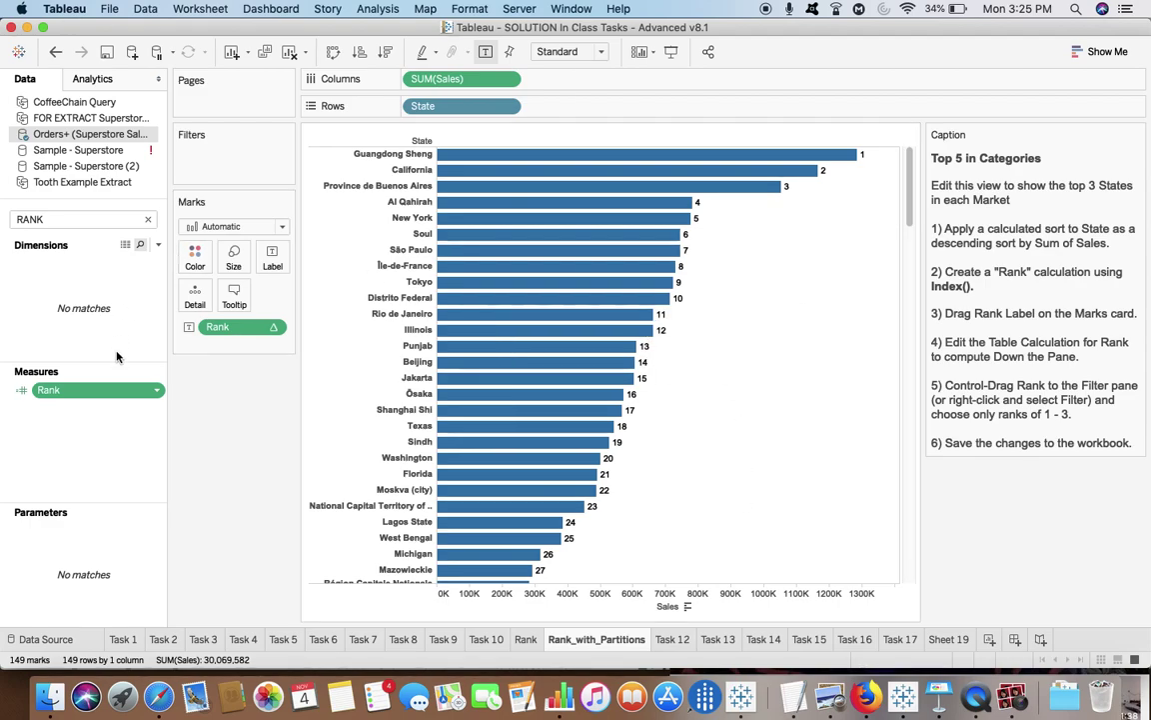
pyautogui.rightClick(120, 402)
pyautogui.click(96, 397)
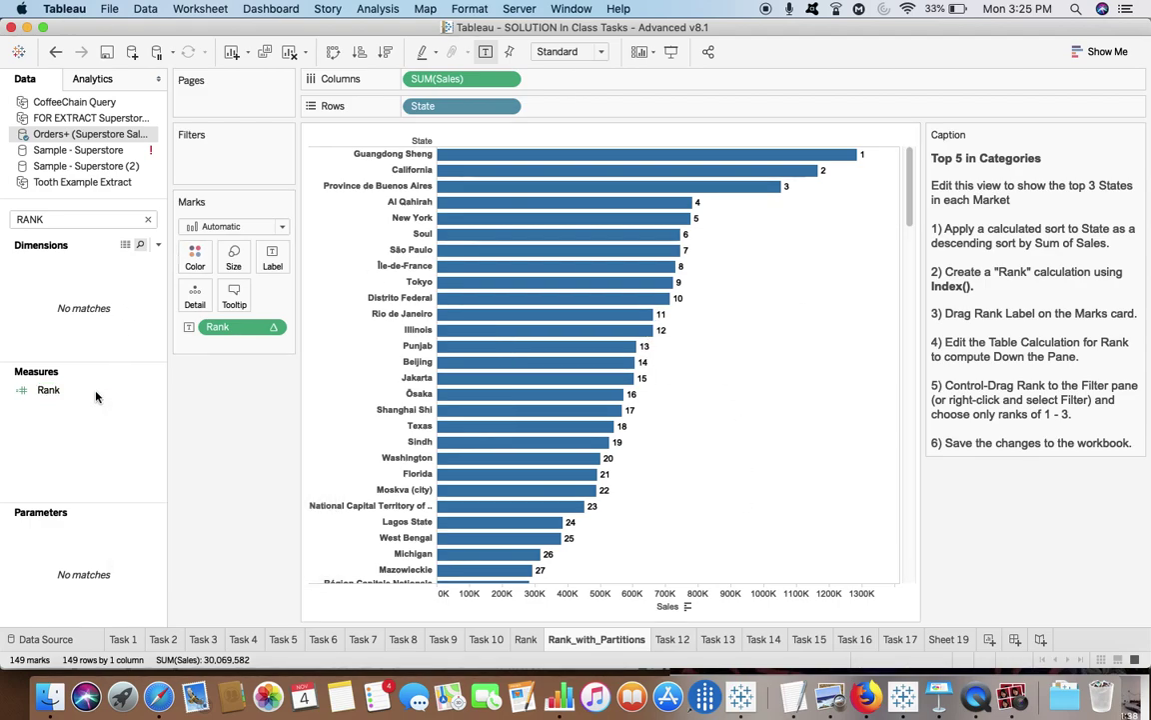
# Reopen the Rank measure's calculation, search the function reference for RANK, read the RANK_DENSE description and accept the calculation.
pyautogui.rightClick(96, 396)
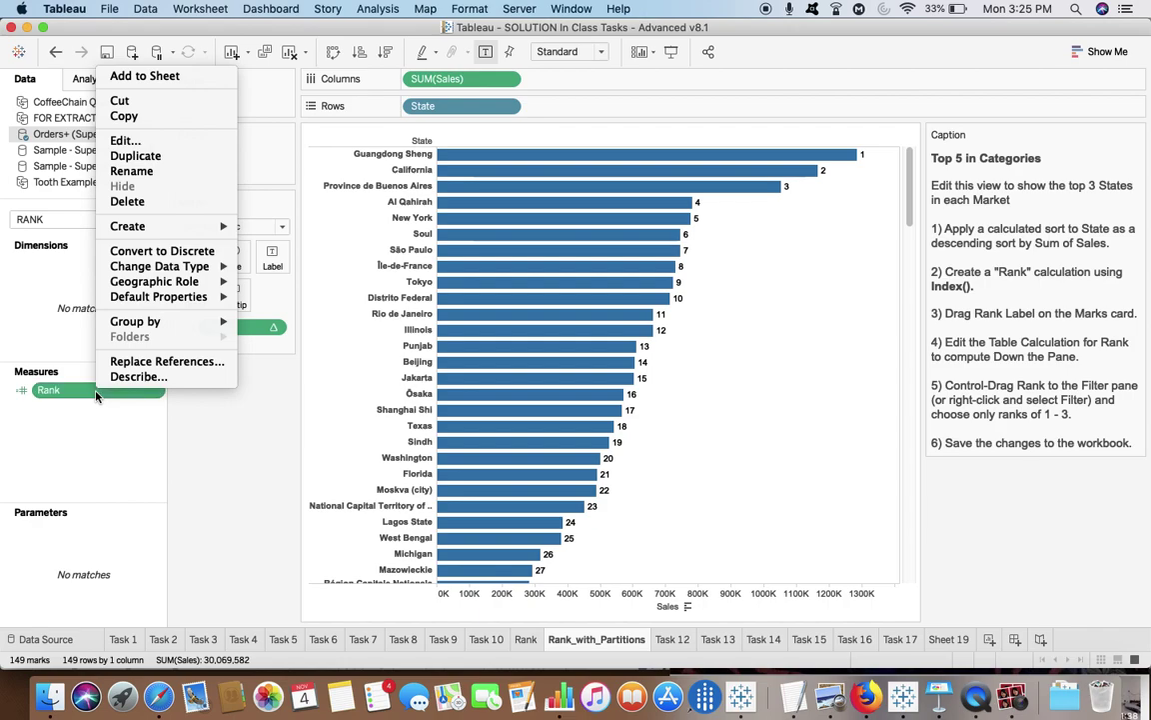
pyautogui.click(125, 141)
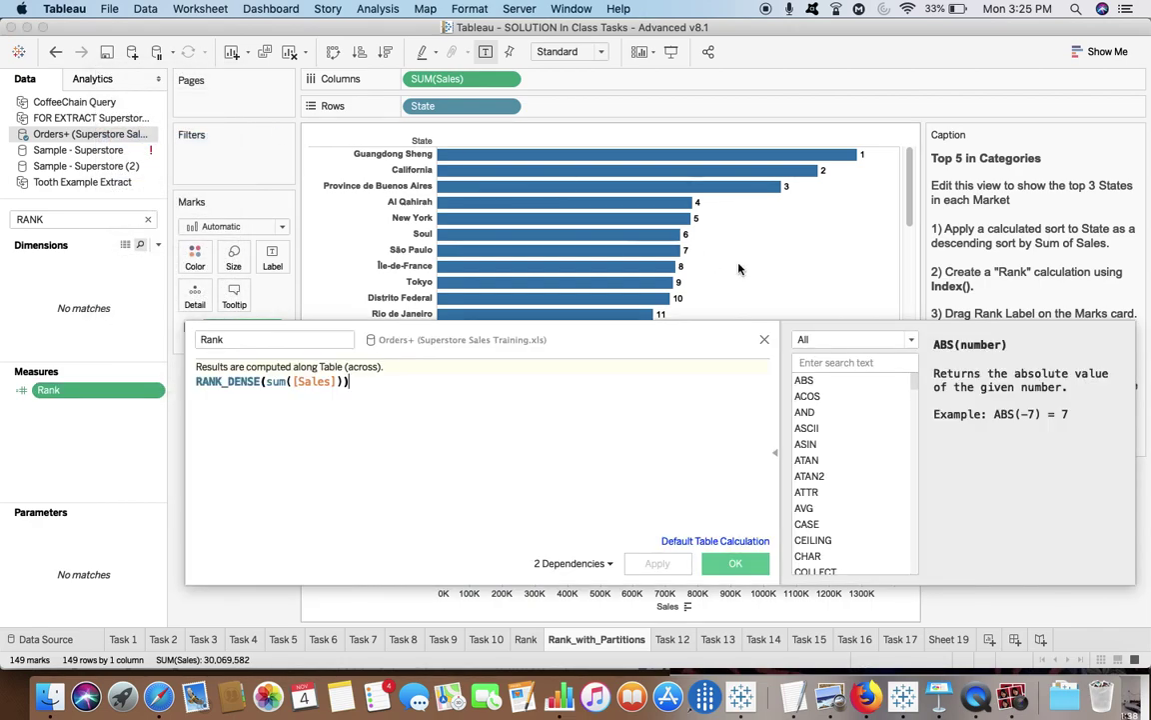
pyautogui.click(822, 362)
pyautogui.write('RANK')
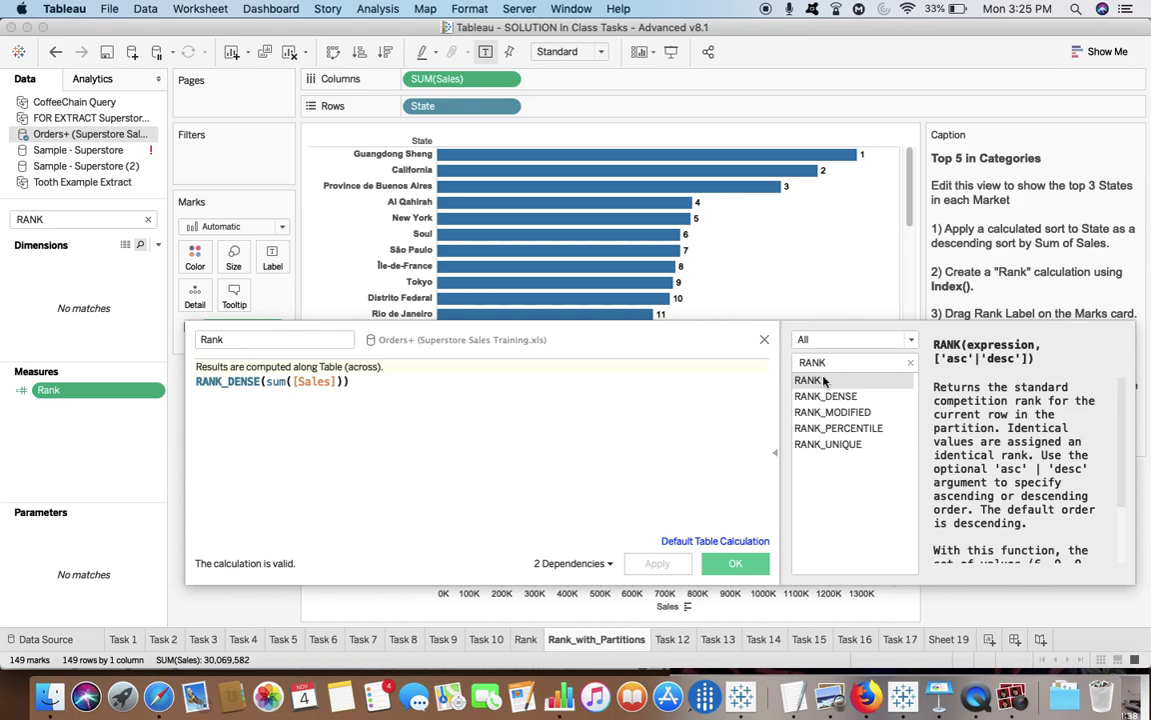
pyautogui.click(826, 396)
pyautogui.scroll(-3, 902, 387)
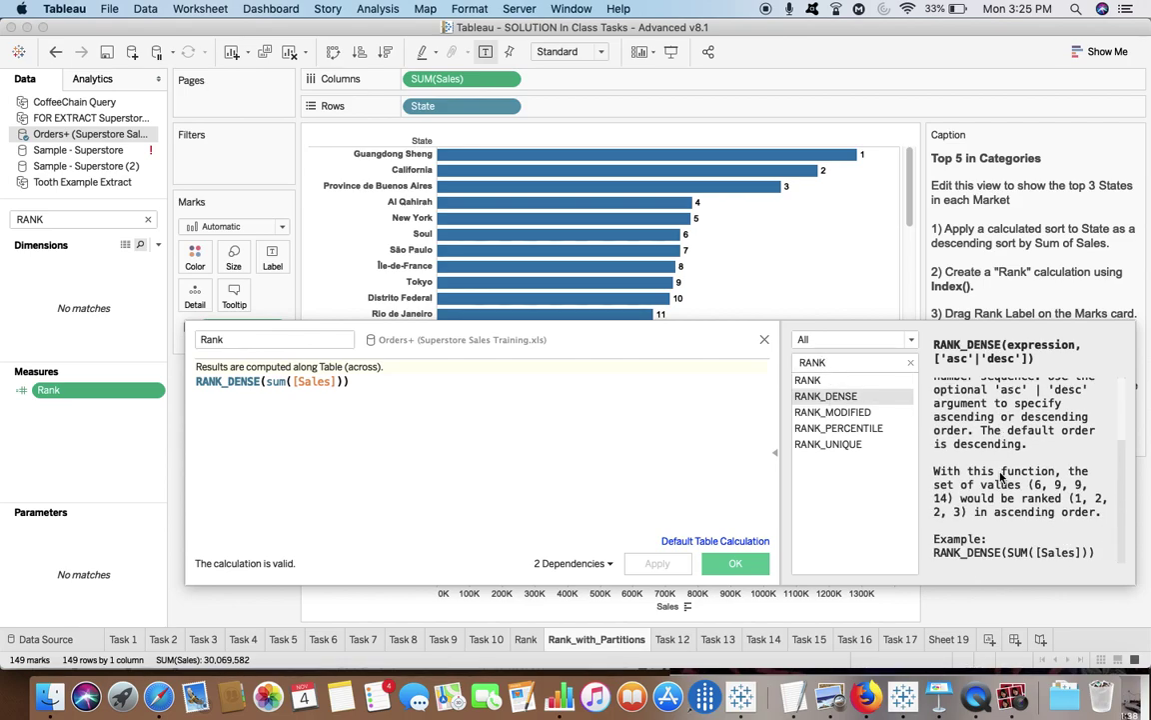
pyautogui.click(739, 565)
# Switch to the Oracle Live SQL worksheet and run the line 25 query that uses dense_rank() over (order by sales desc).
pyautogui.press('super+Tab')
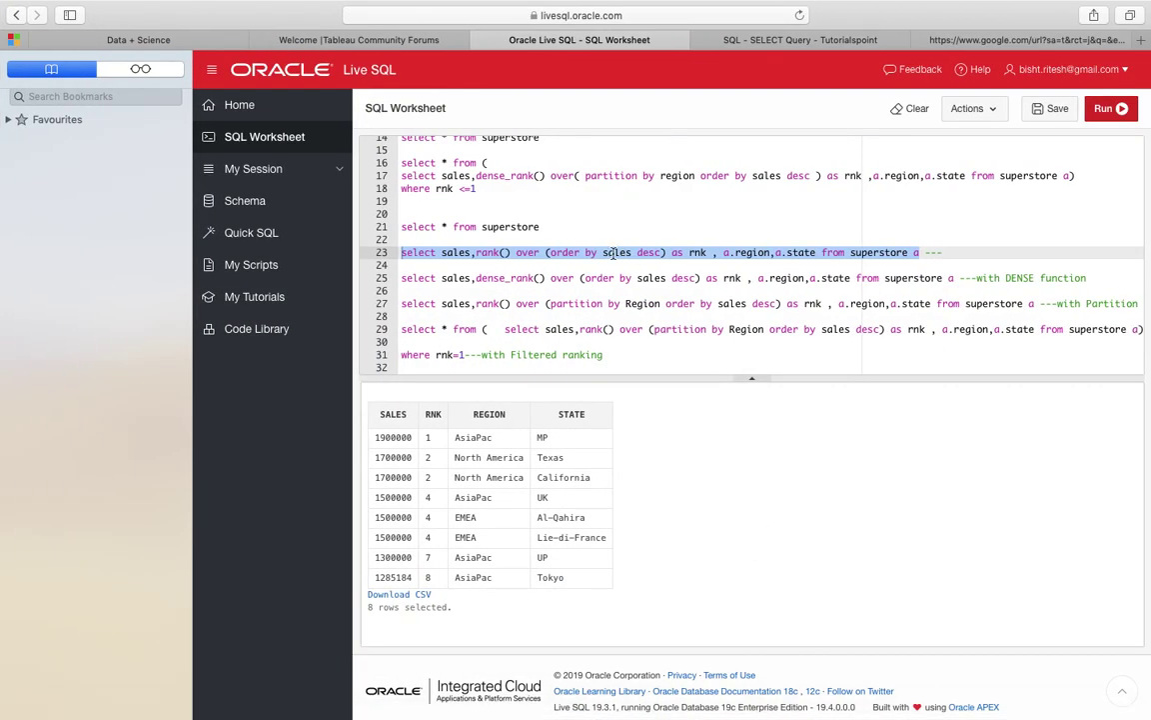
pyautogui.click(619, 254)
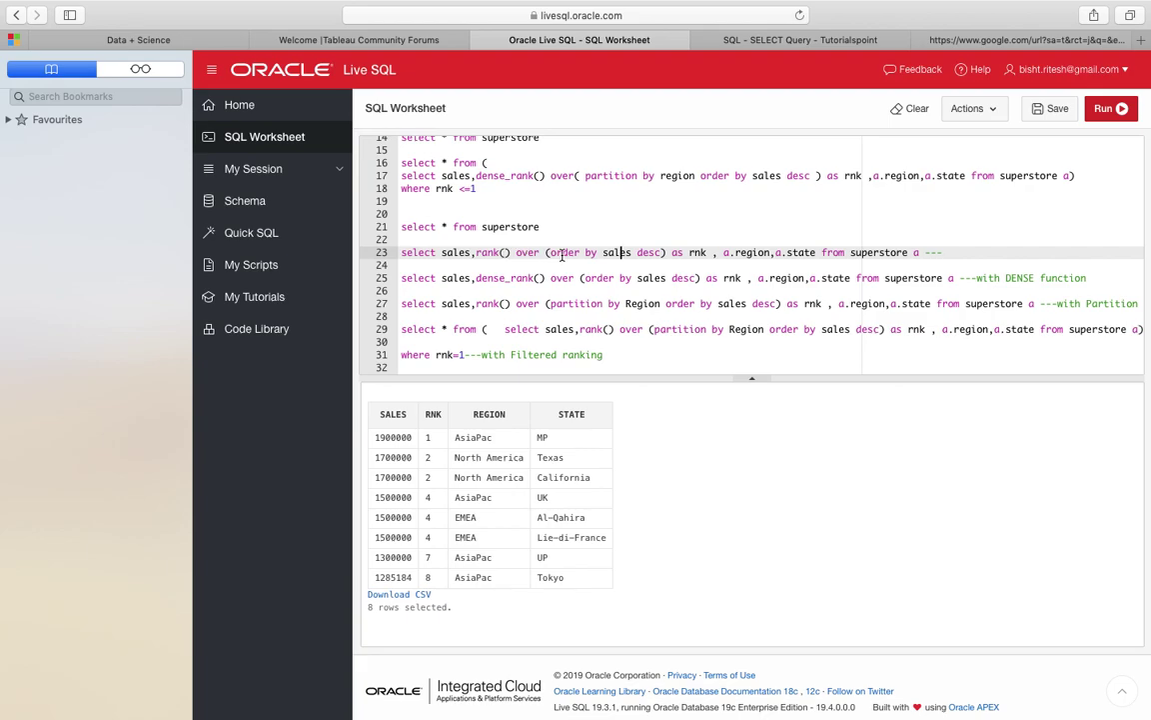
pyautogui.moveTo(954, 278); pyautogui.dragTo(400, 280)
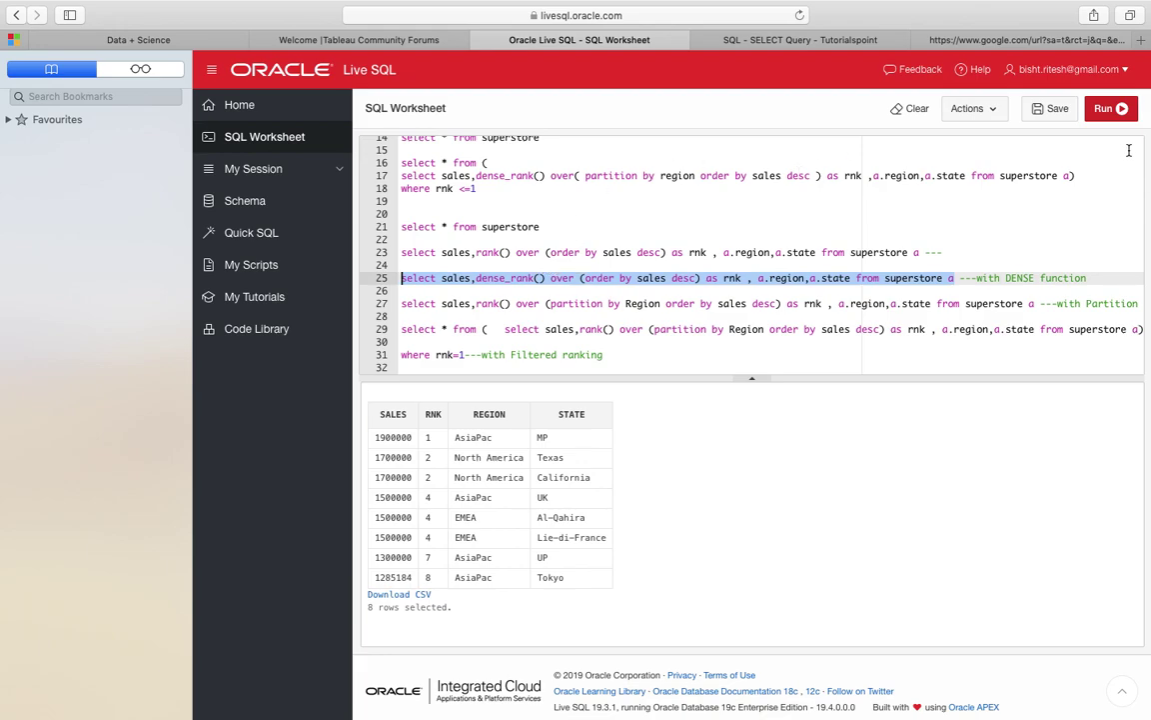
pyautogui.click(1108, 114)
# Switch to Tableau and look through the ranked states in the Rank_with_Partitions bar chart.
pyautogui.press('super+Tab')
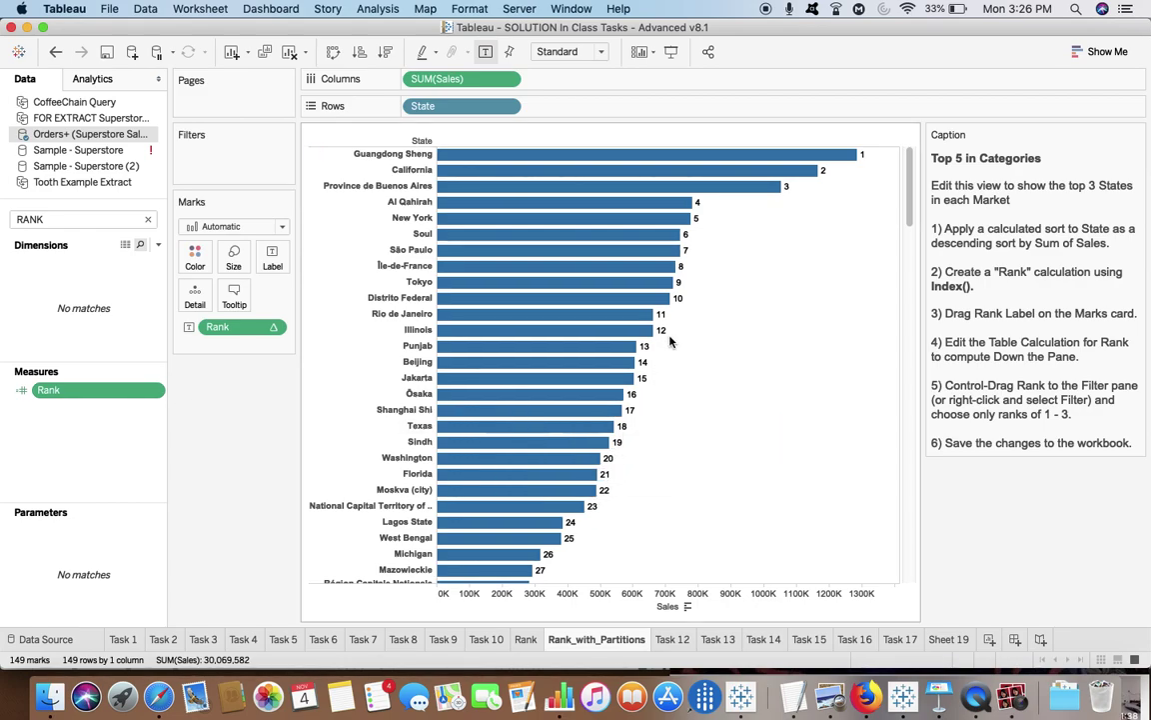
pyautogui.moveTo(625, 368)
pyautogui.scroll(-5, 911, 231)
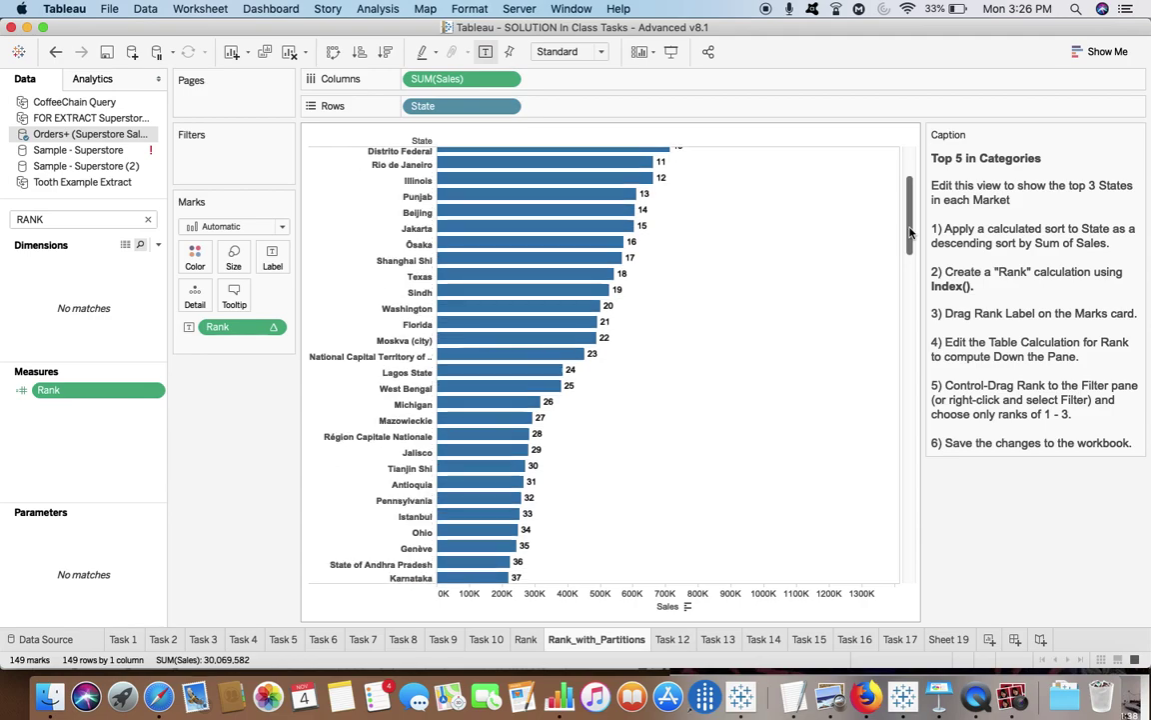
pyautogui.scroll(-3, 910, 234)
pyautogui.moveTo(910, 237); pyautogui.dragTo(910, 153)
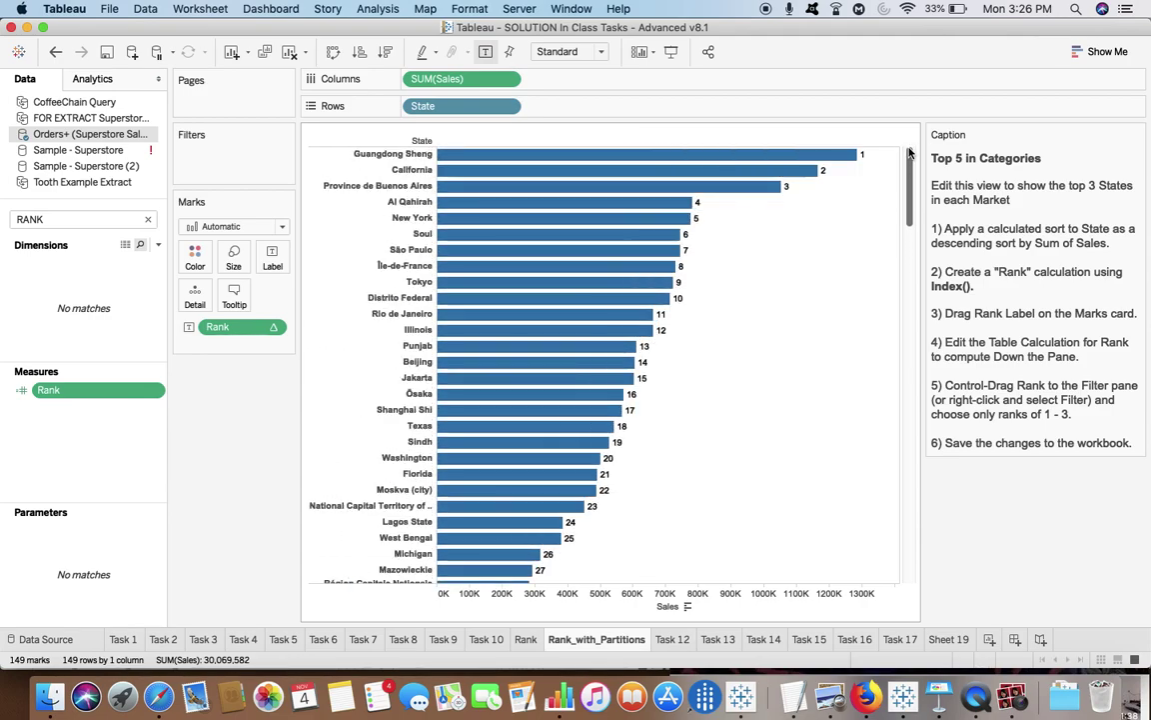
# Switch to Keynote and show the partition topics on the "SQL & Tableau-Inseparable" slide.
pyautogui.press('super+Tab')
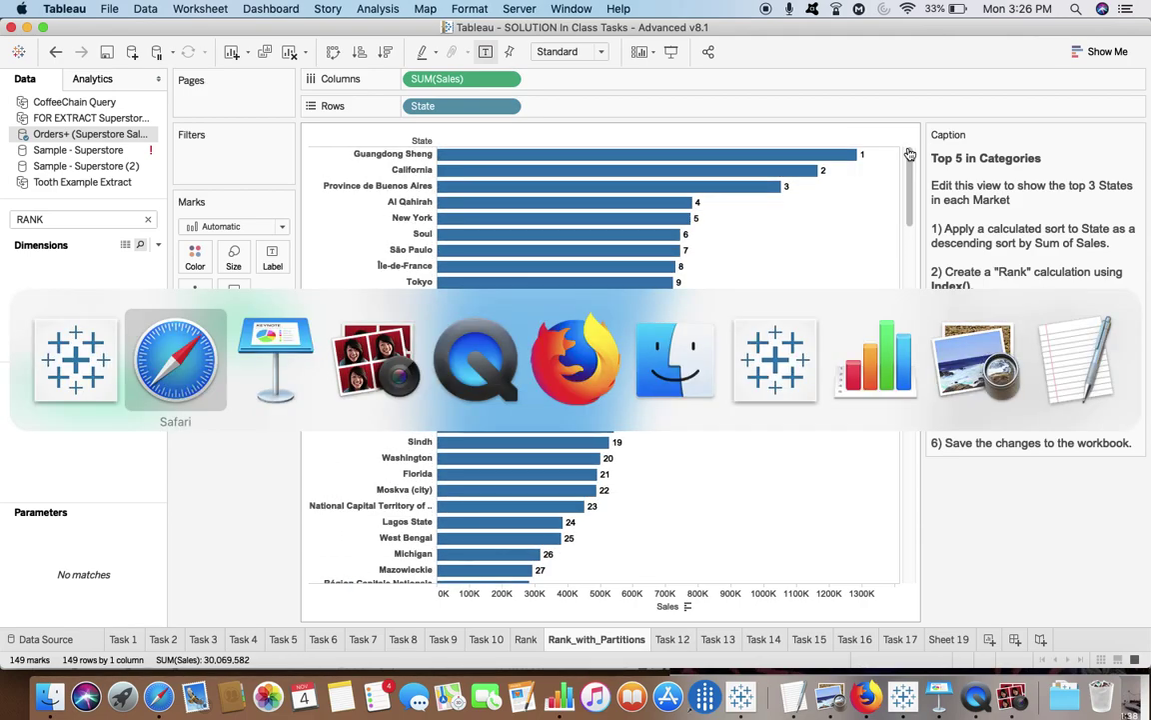
pyautogui.press('super+Tab')
pyautogui.press('super+Tab')
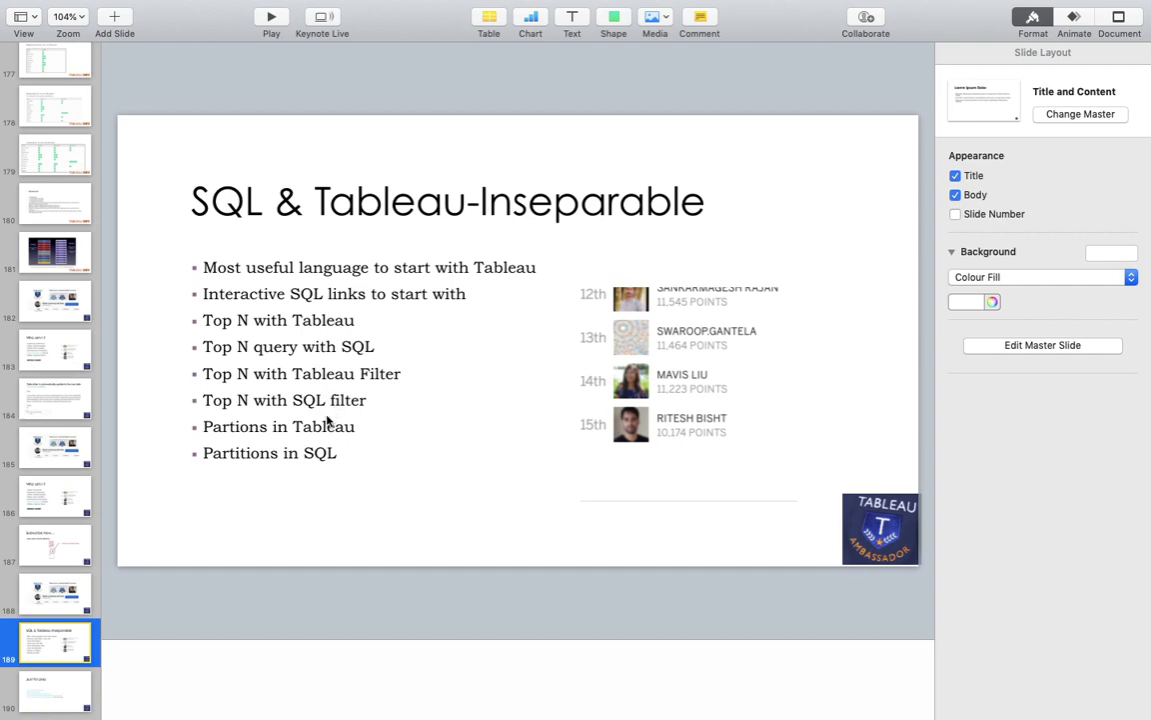
# Switch to Tableau, search the fields for REG and add Region to the rows before State.
pyautogui.press('cmd+Tab')
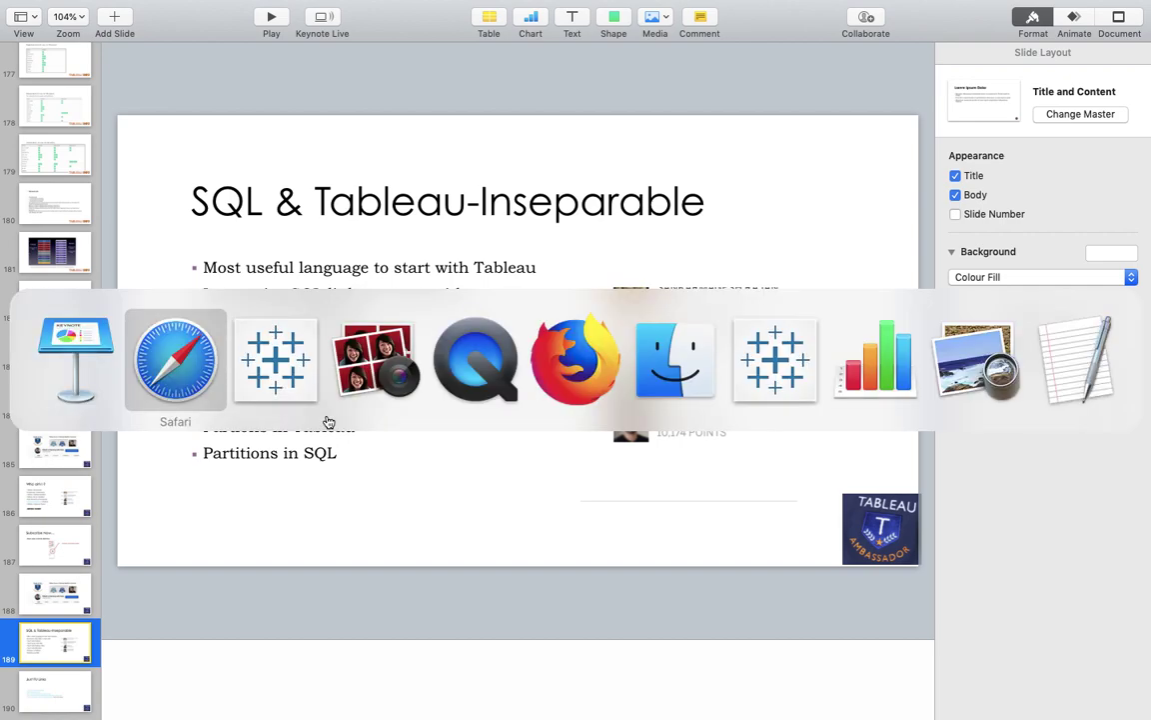
pyautogui.press('cmd+Tab')
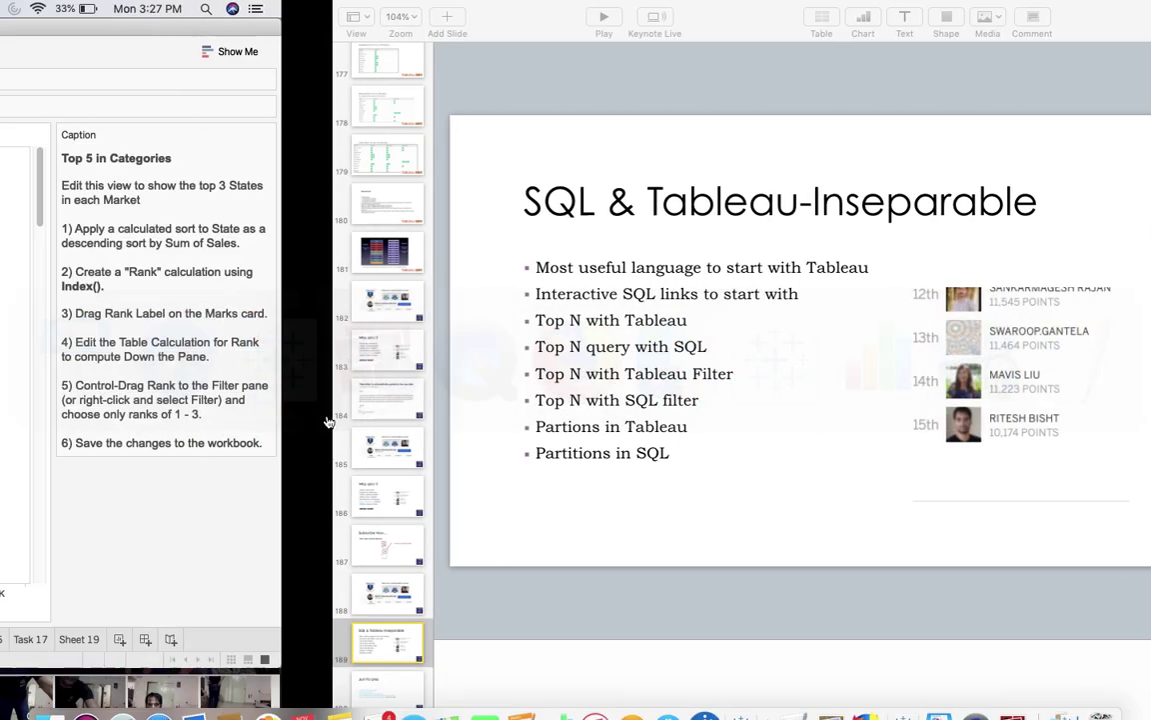
pyautogui.click(59, 218)
pyautogui.press('cmd+a')
pyautogui.press('BackSpace')
pyautogui.write('STAT')
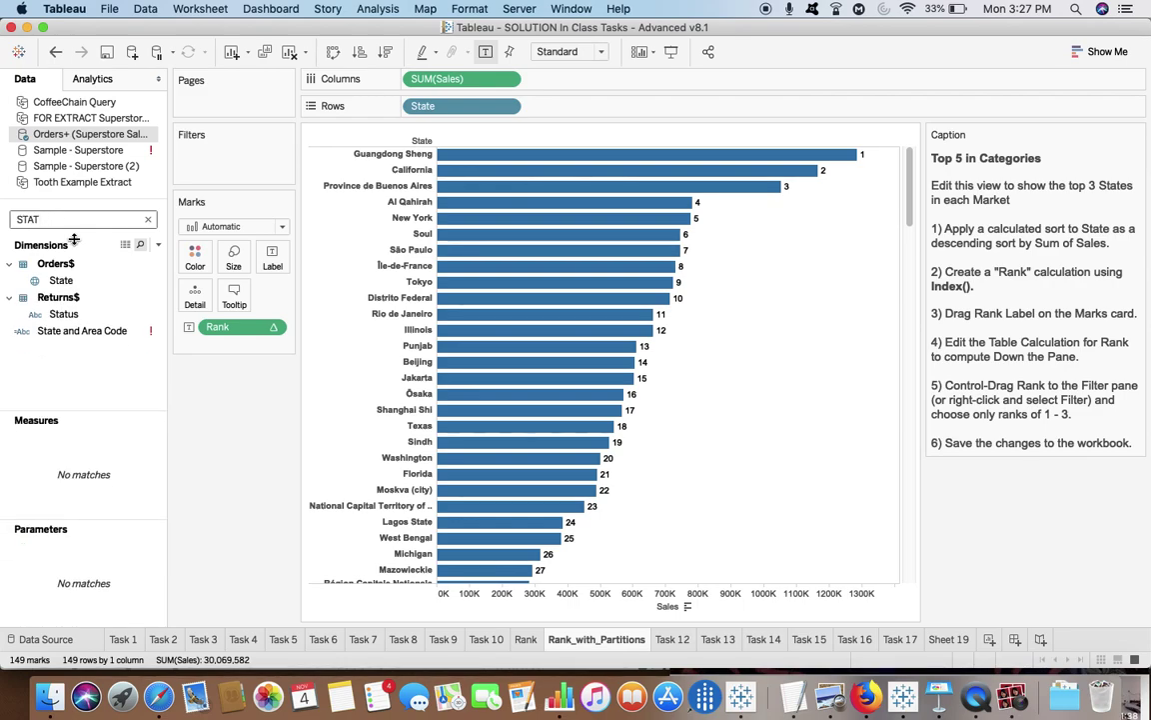
pyautogui.moveTo(61, 280); pyautogui.dragTo(47, 240)
pyautogui.press('BackSpace')
pyautogui.press('BackSpace')
pyautogui.press('BackSpace')
pyautogui.press('BackSpace')
pyautogui.write('REG')
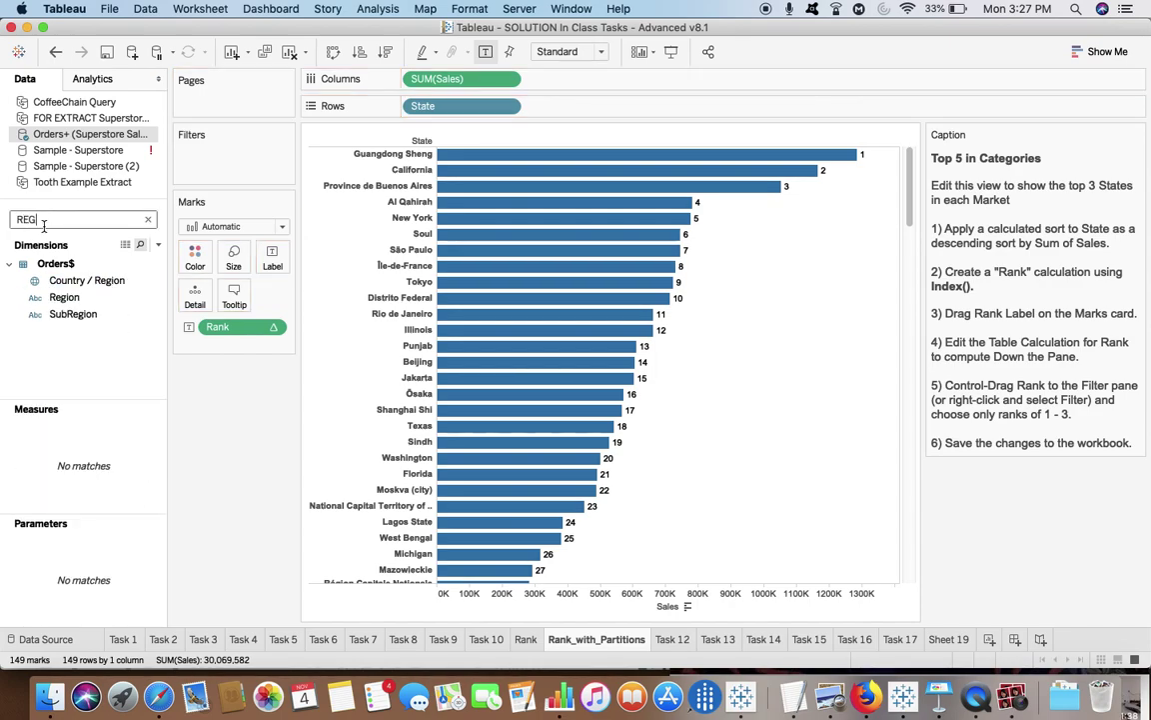
pyautogui.moveTo(77, 300); pyautogui.dragTo(408, 110)
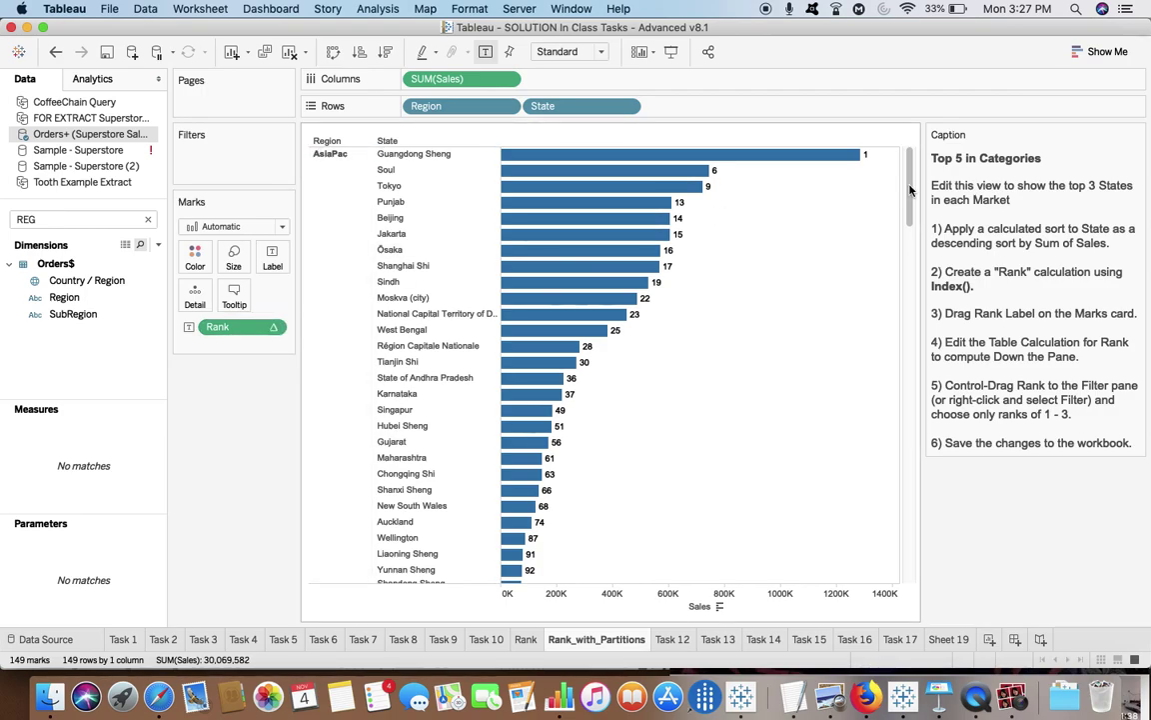
# Check the Keynote slide, then return to Tableau and set the Rank label to compute using Pane (down).
pyautogui.press('super+Tab')
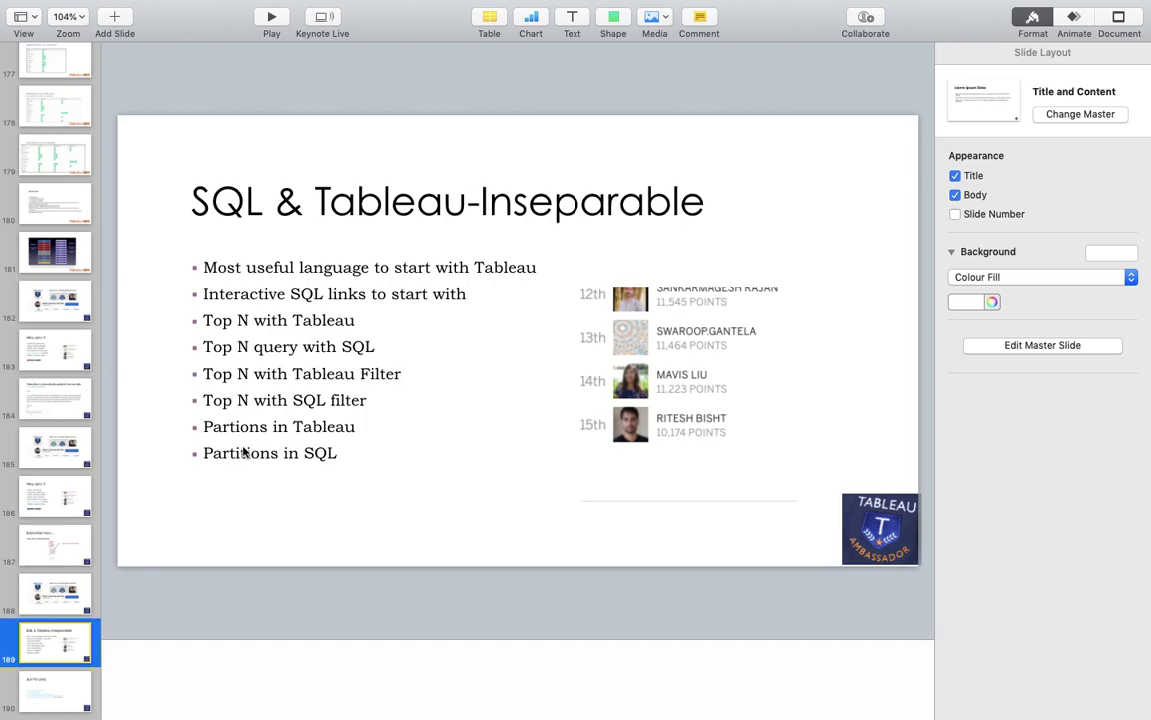
pyautogui.press('super+Tab')
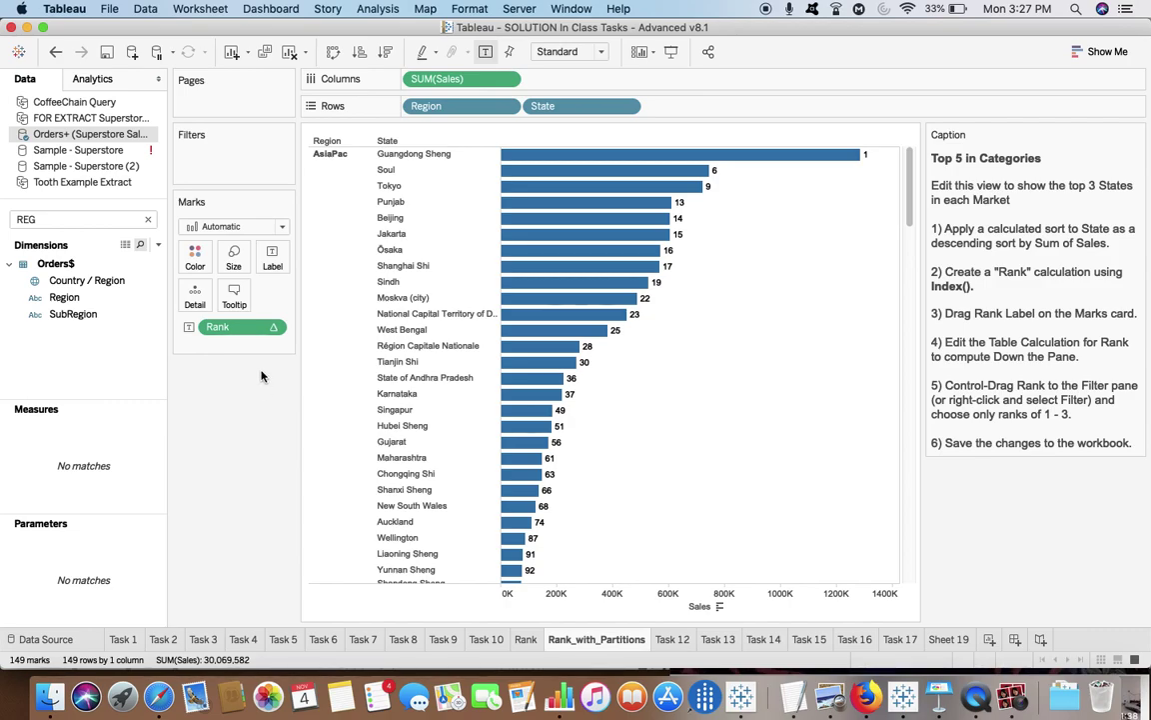
pyautogui.click(272, 326)
pyautogui.moveTo(300, 523)
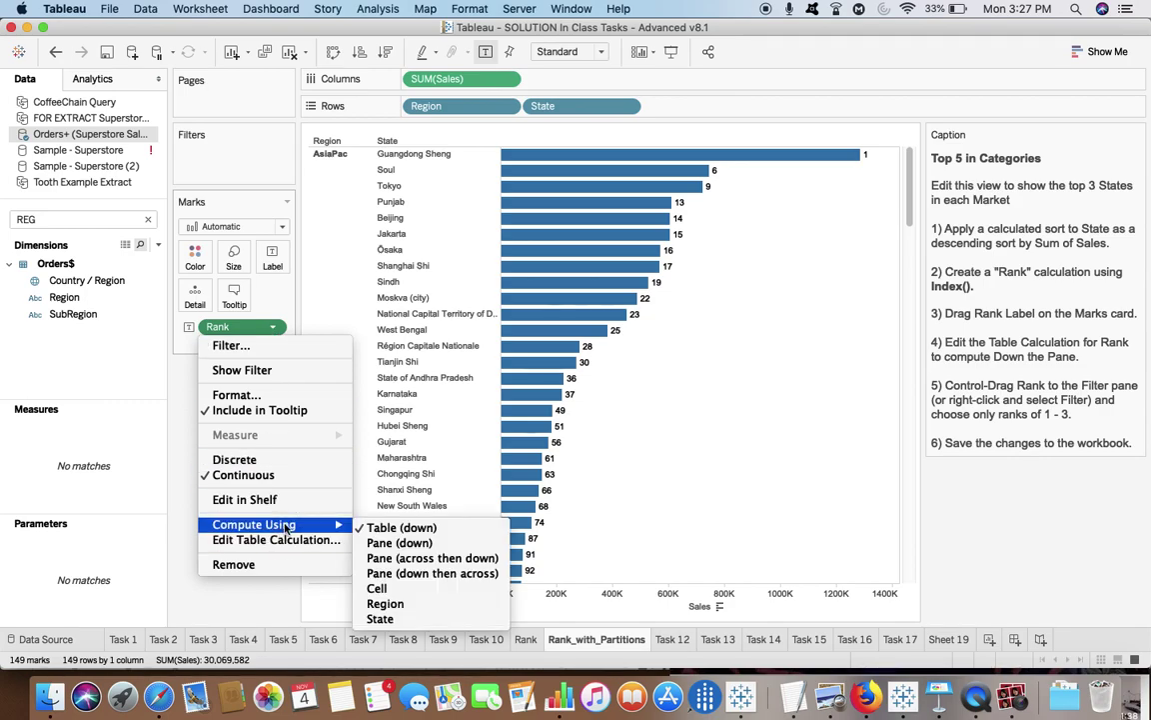
pyautogui.click(394, 545)
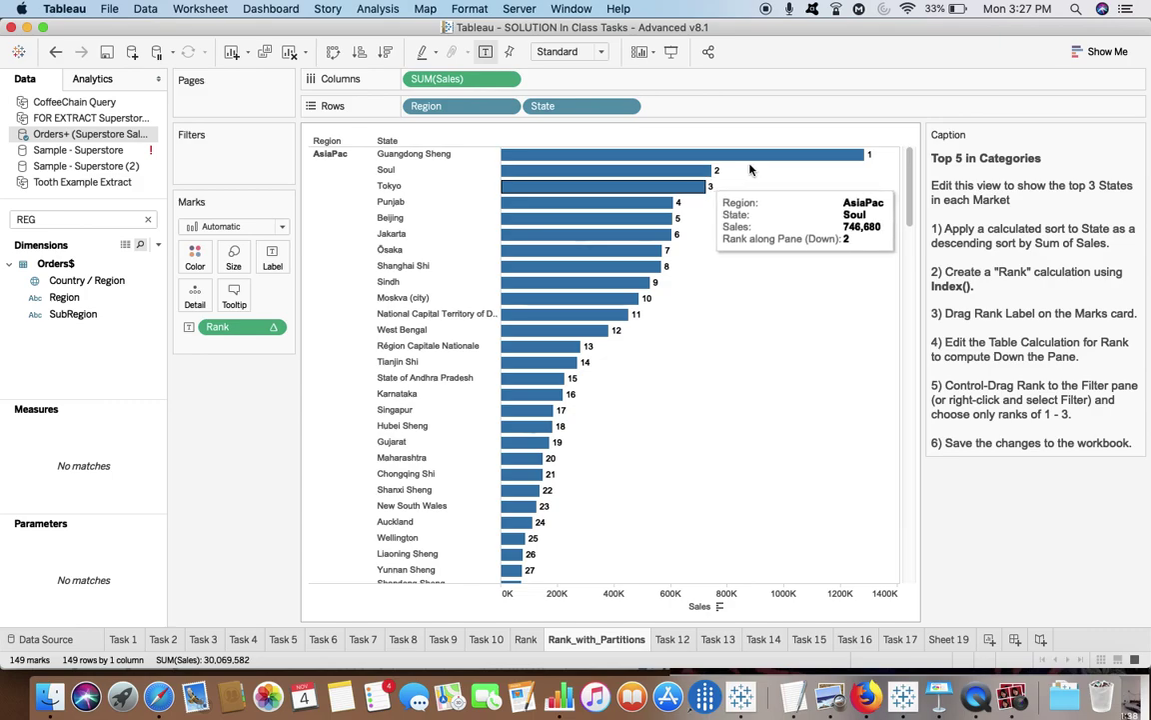
pyautogui.moveTo(908, 196); pyautogui.dragTo(909, 170)
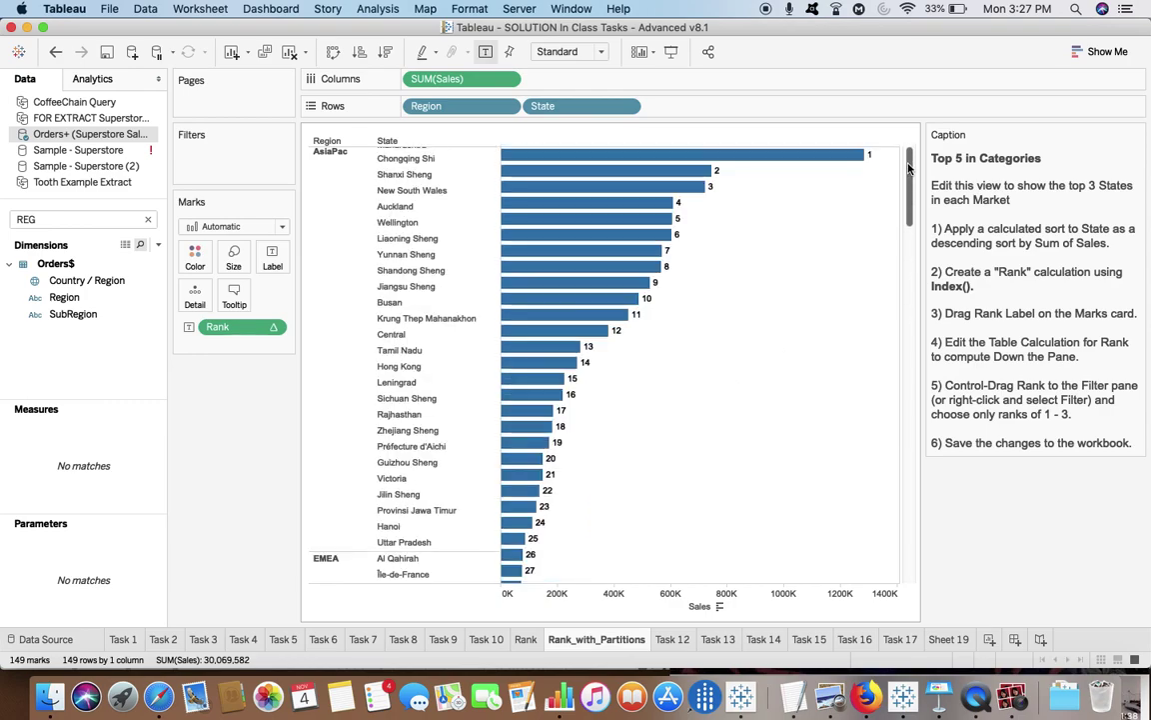
pyautogui.click(271, 328)
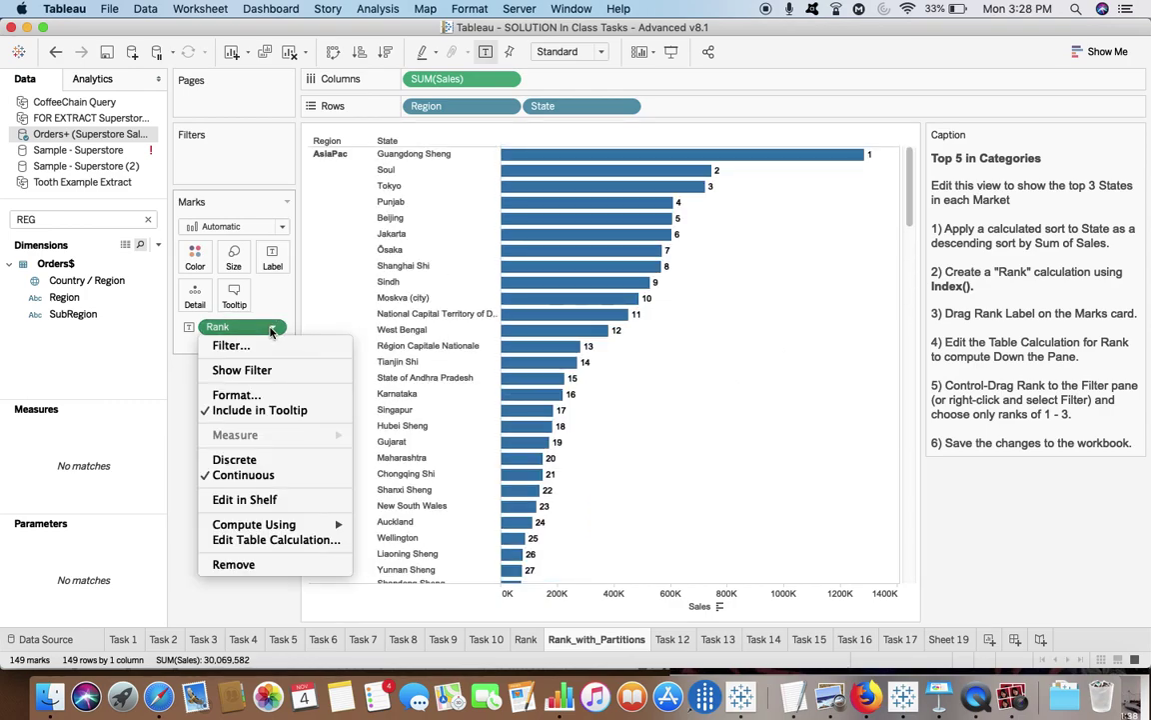
pyautogui.click(469, 540)
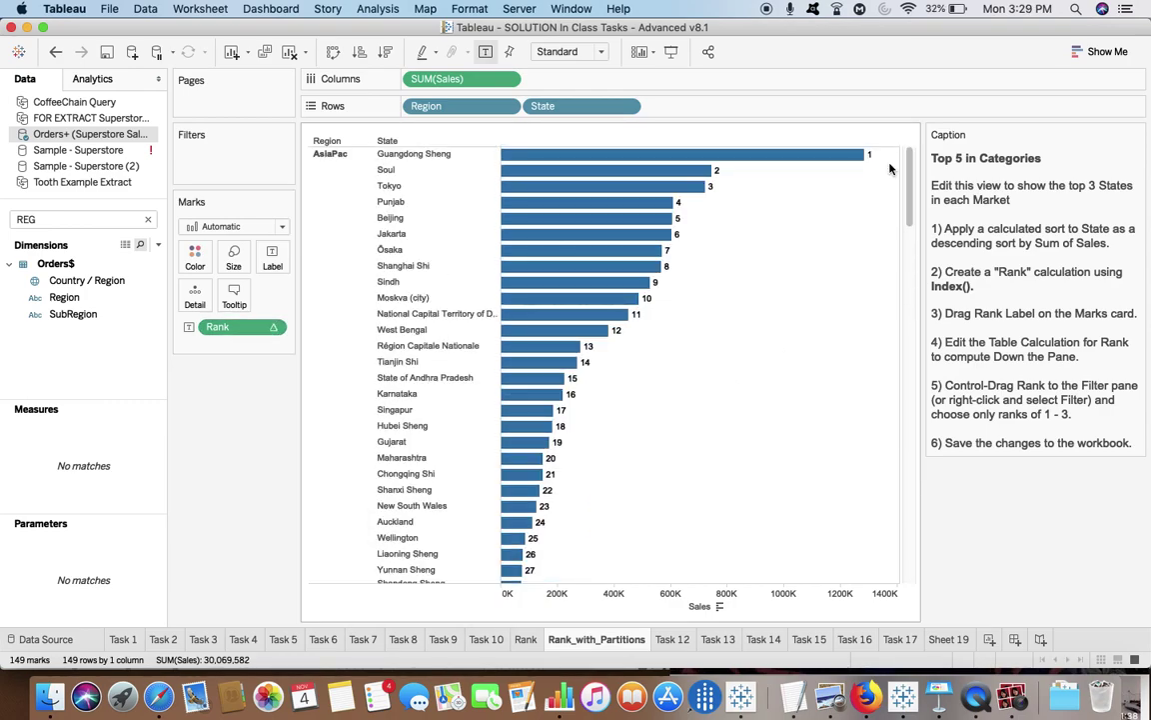
# Switch to Oracle Live SQL and run the line 27 query with rank() over (partition by Region order by sales desc).
pyautogui.press('super+Tab')
pyautogui.press('super+Tab')
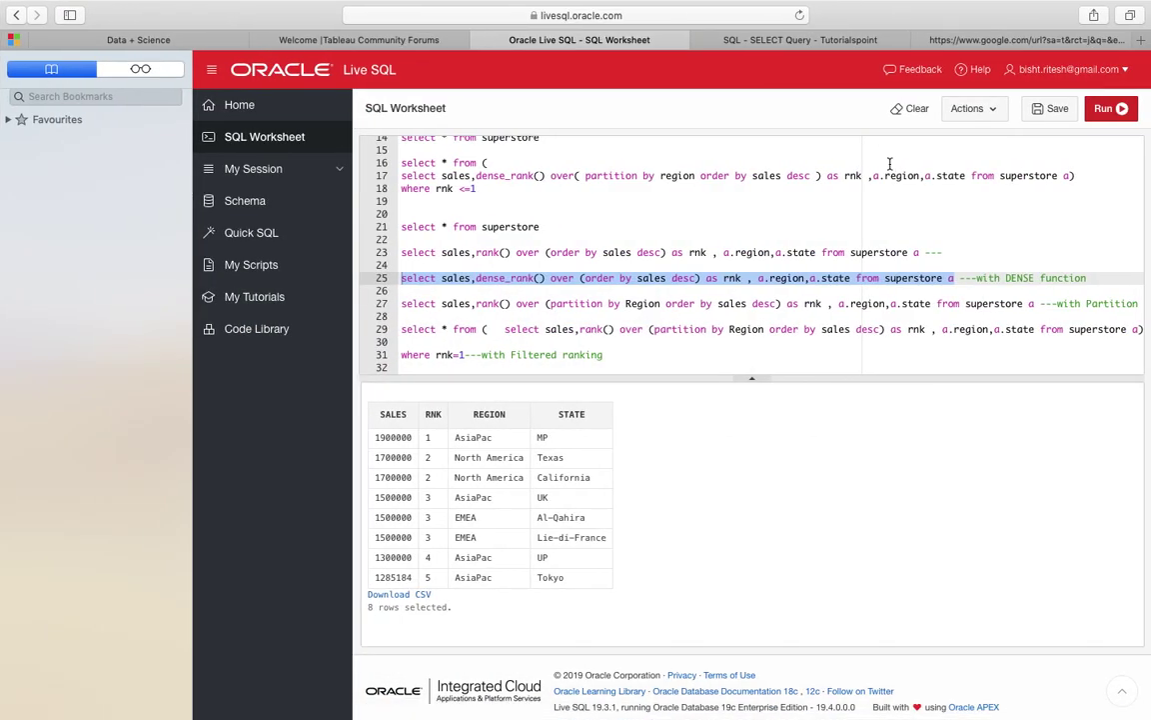
pyautogui.click(679, 303)
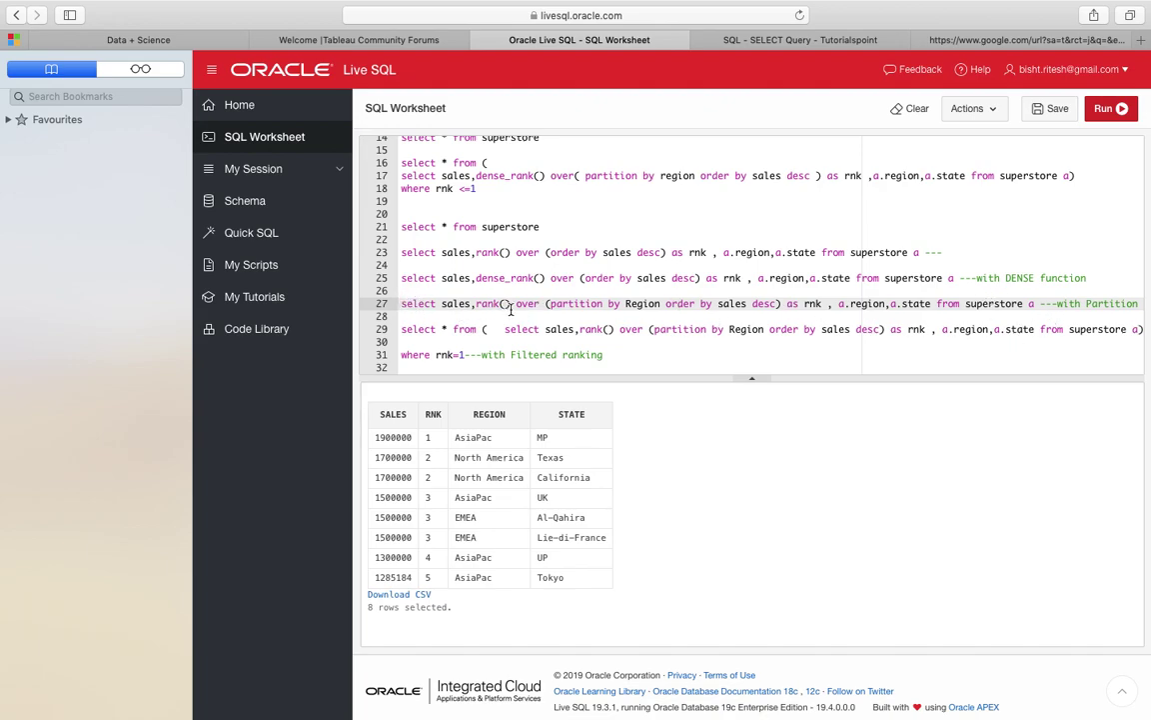
pyautogui.moveTo(479, 303); pyautogui.dragTo(631, 309)
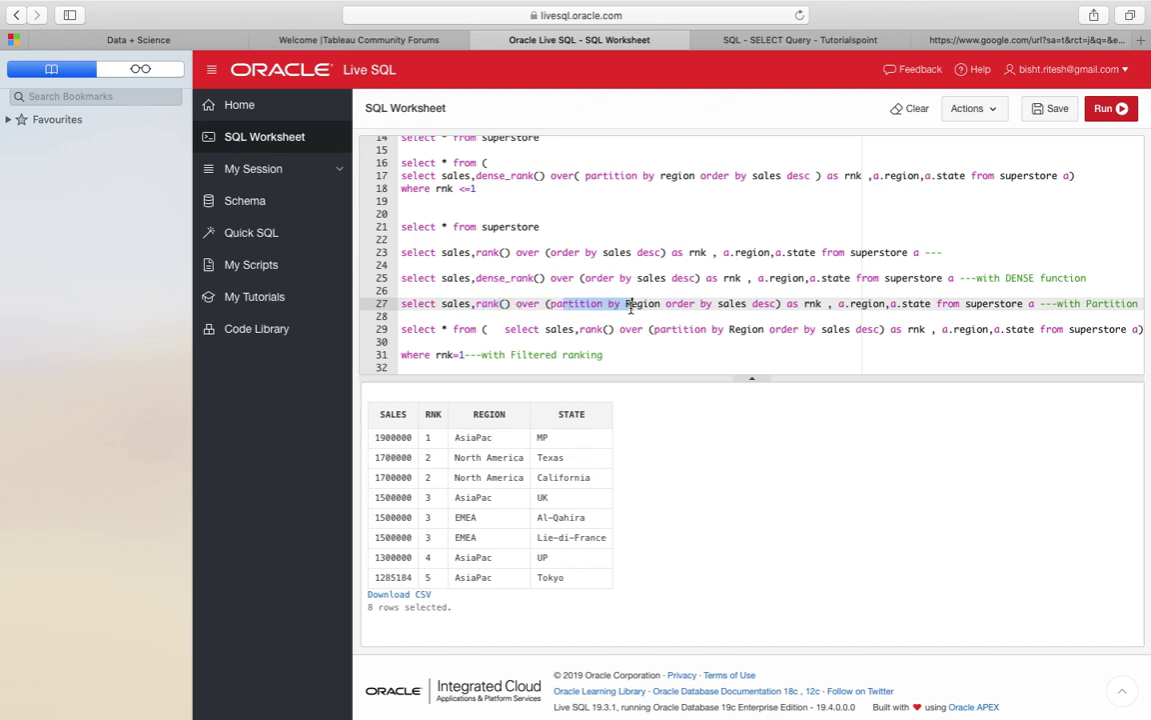
pyautogui.click(743, 306)
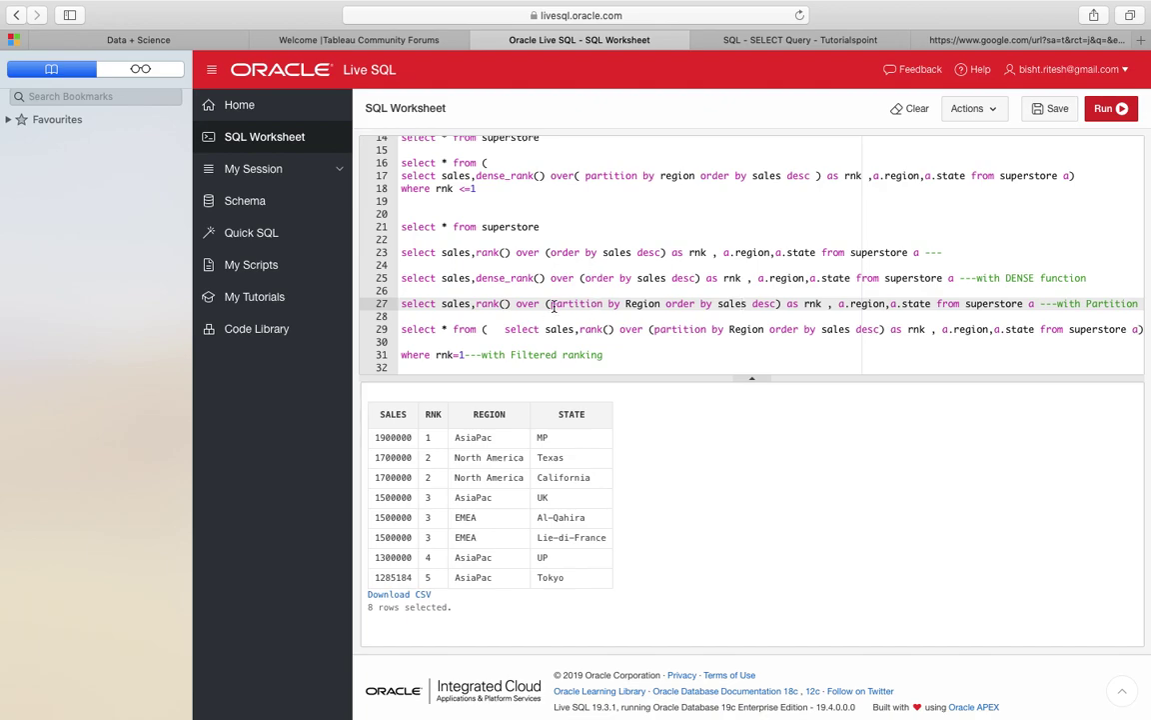
pyautogui.moveTo(549, 306); pyautogui.dragTo(622, 308)
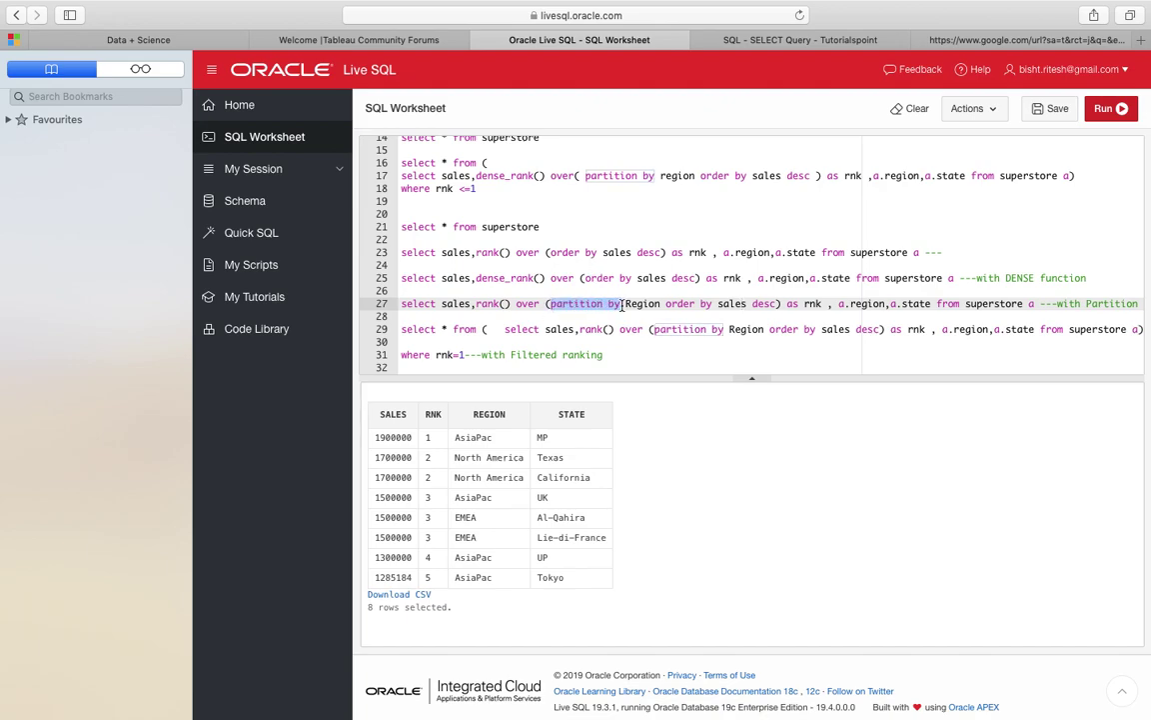
pyautogui.click(992, 318)
pyautogui.moveTo(1035, 306); pyautogui.dragTo(369, 304)
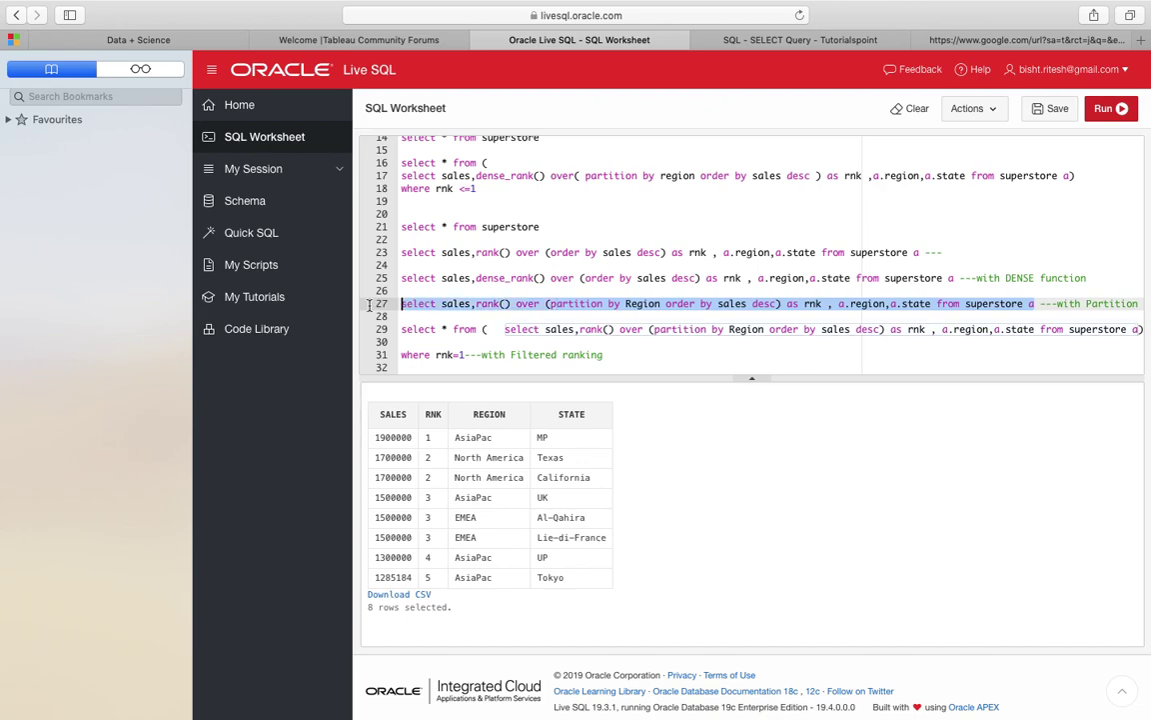
pyautogui.click(1100, 111)
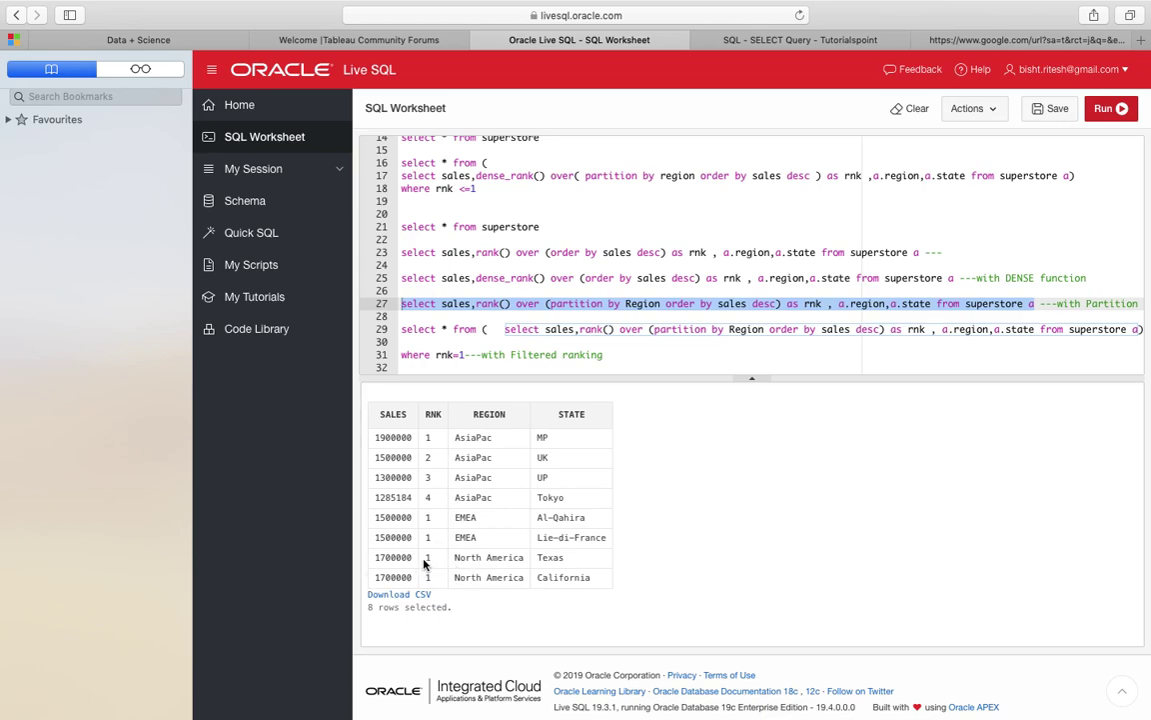
# Compare the region-partitioned ranking in Tableau with the Oracle Live SQL result and check the topics on the Keynote slide.
pyautogui.press('super+Tab')
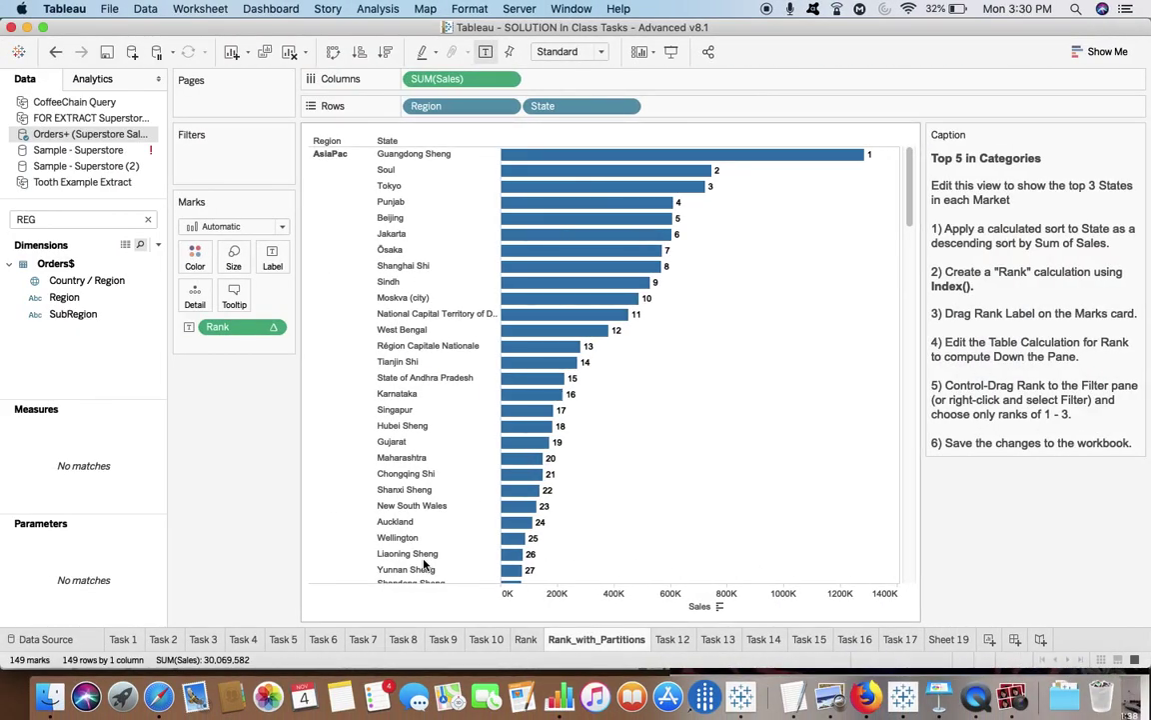
pyautogui.press('super+Tab')
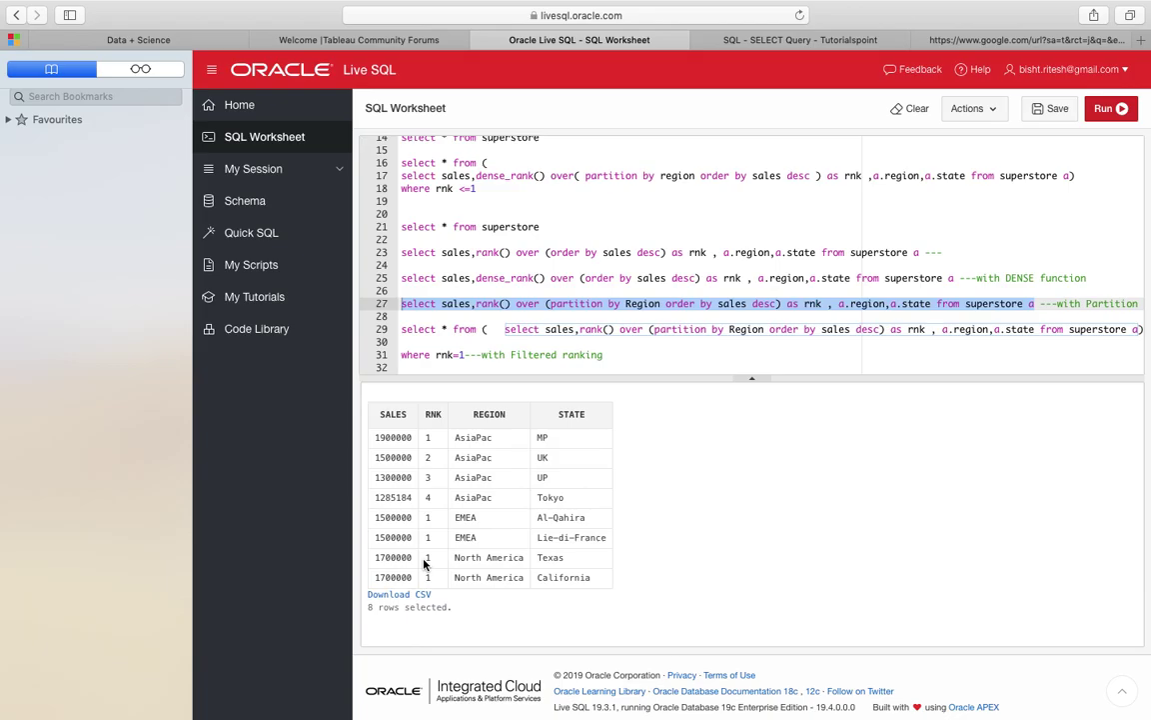
pyautogui.press('super+Tab')
pyautogui.press('super+Tab')
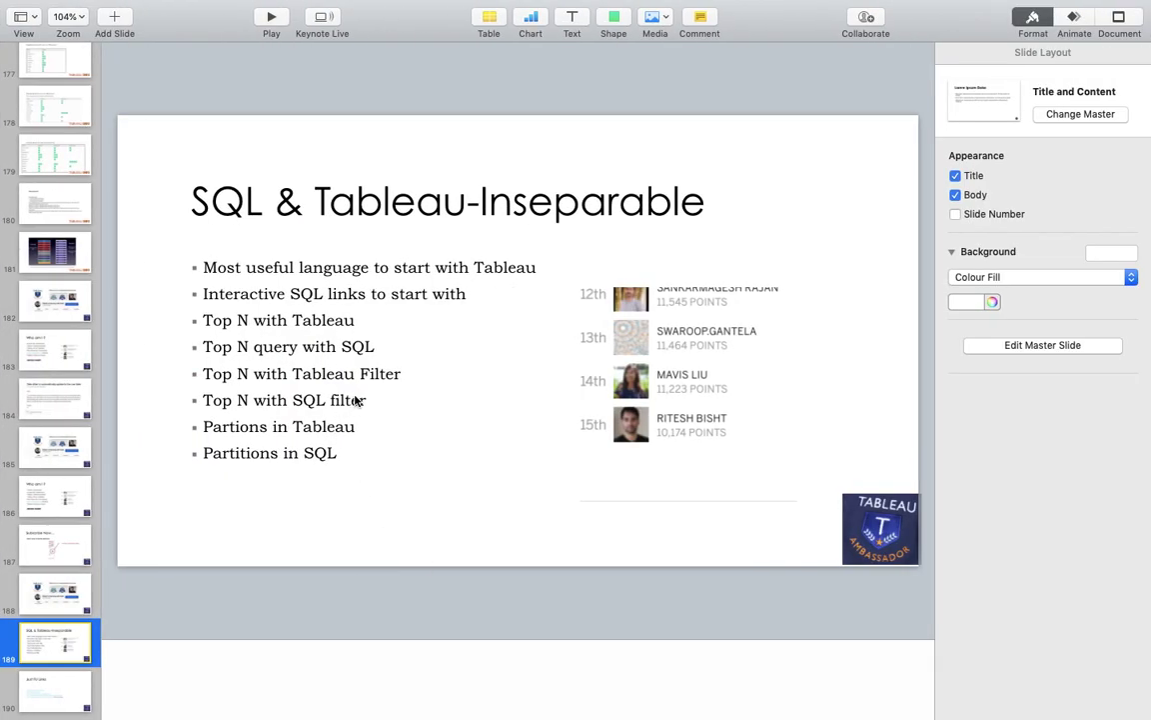
pyautogui.press('super+Tab')
pyautogui.press('super+Tab')
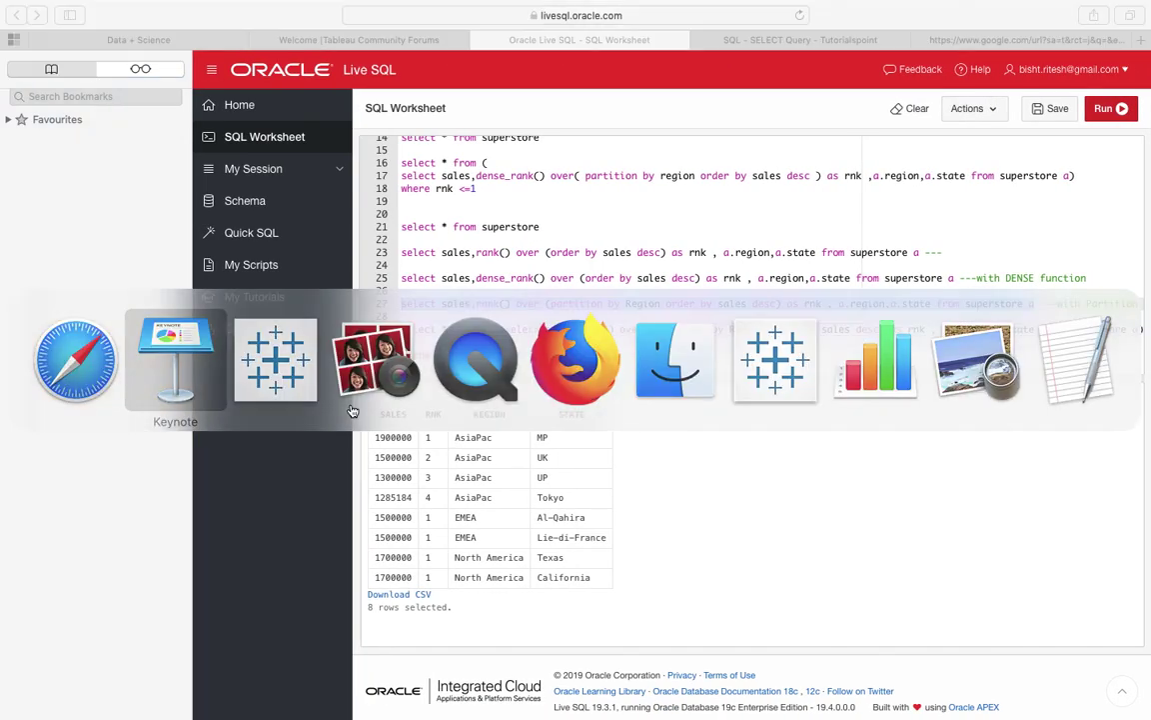
pyautogui.press('super+Tab')
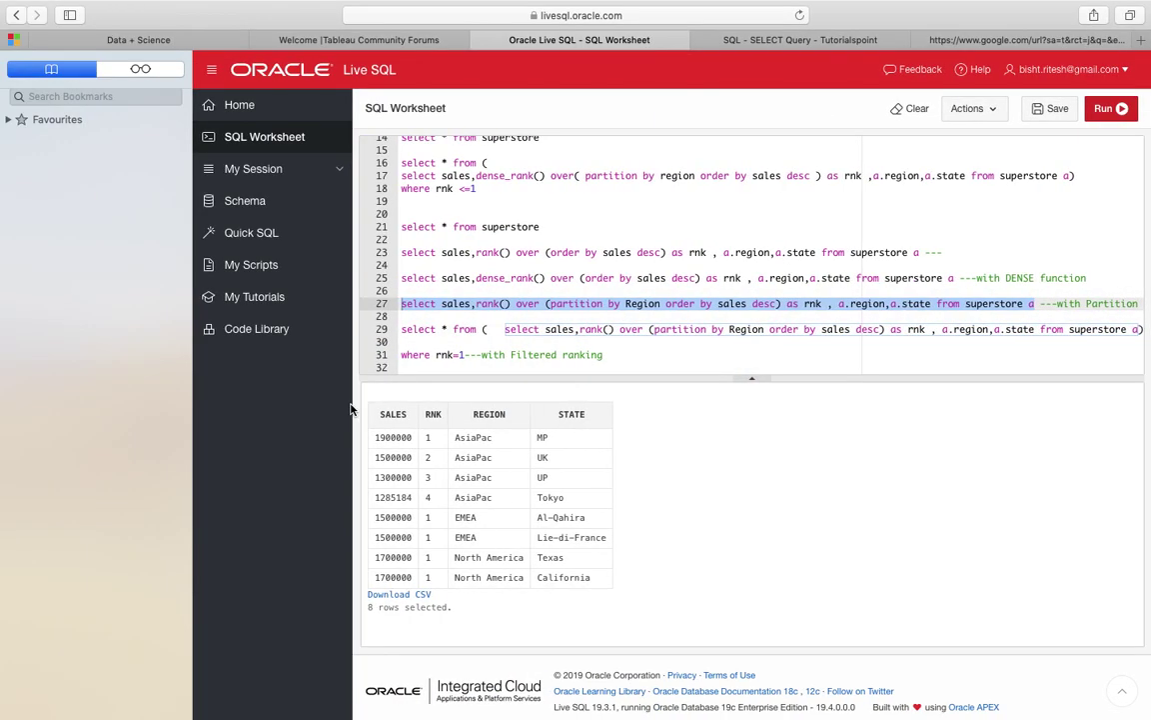
# Switch to Tableau and filter the Rank field to the range of values 1 to 10.
pyautogui.press('super+Tab')
pyautogui.press('super+Tab')
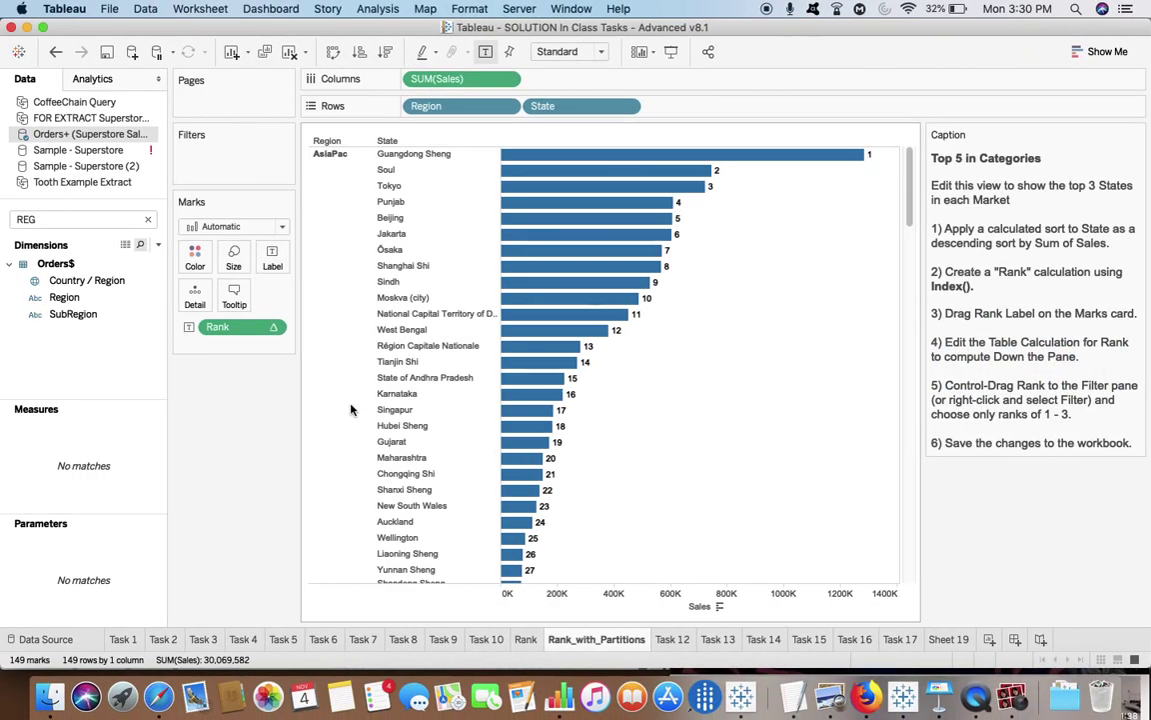
pyautogui.rightClick(215, 328)
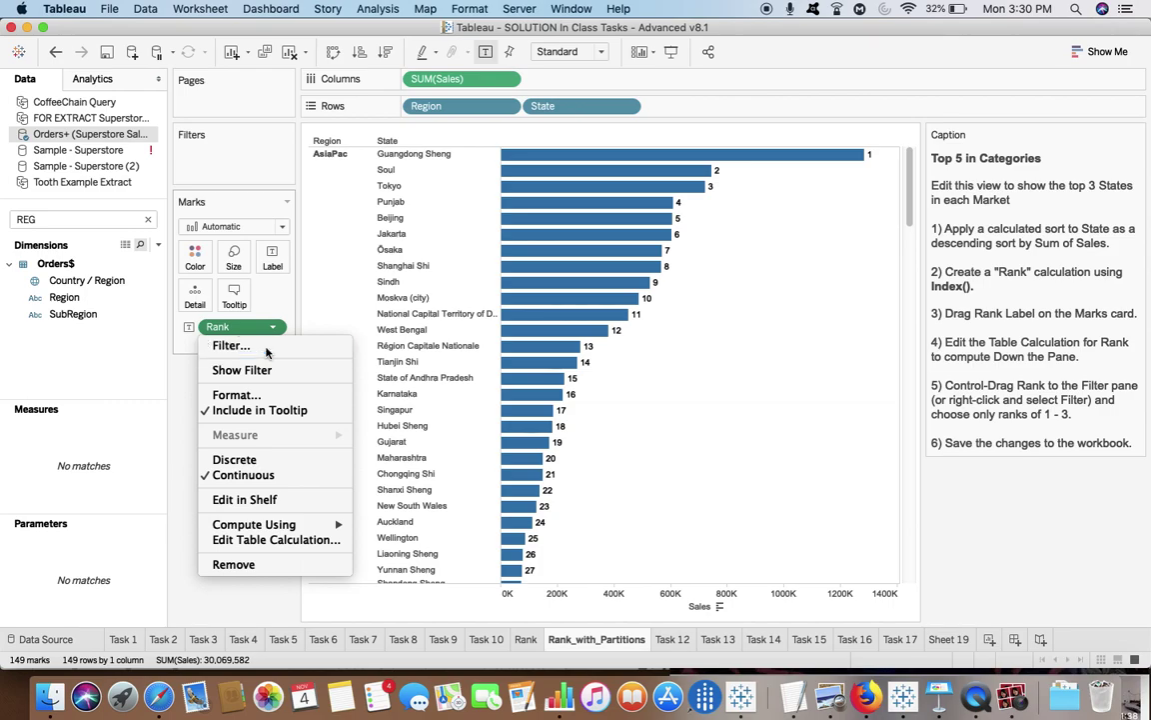
pyautogui.click(261, 343)
pyautogui.click(658, 344)
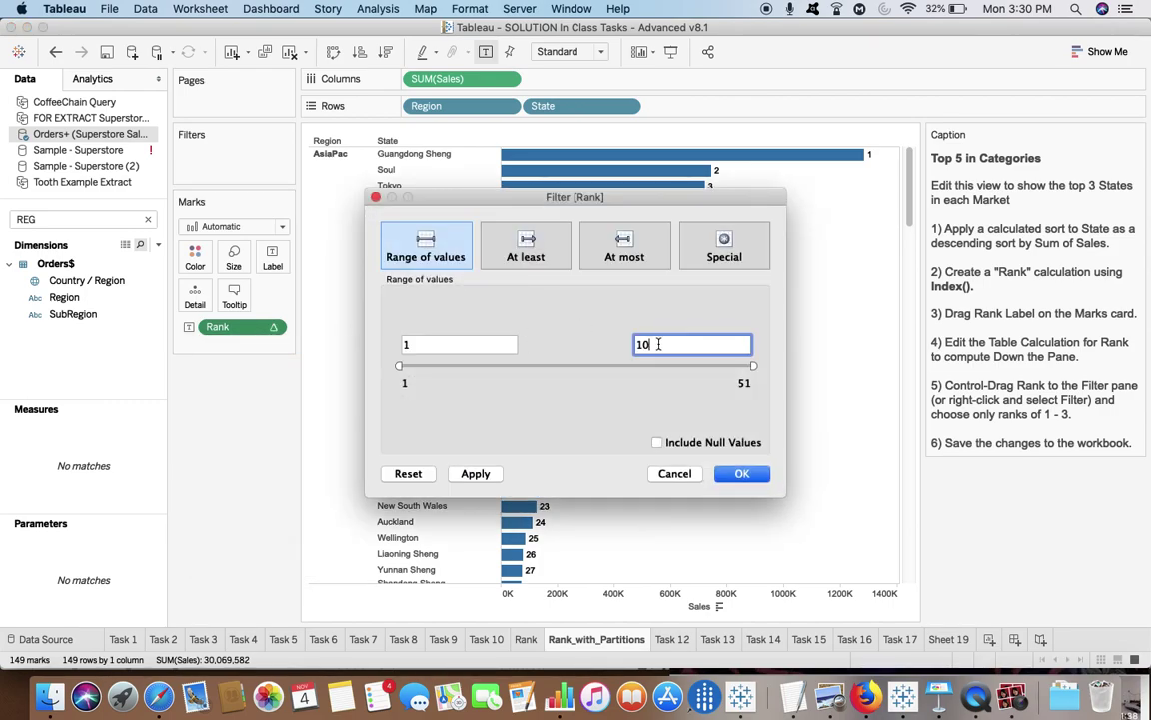
pyautogui.click(741, 473)
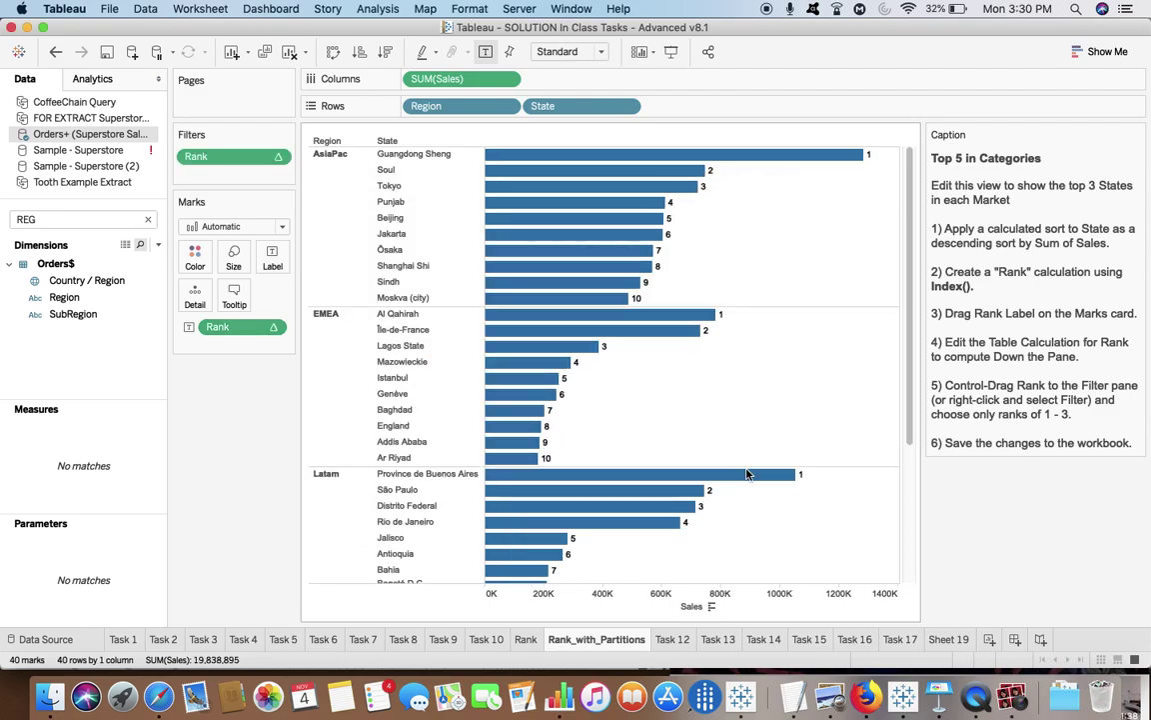
# Check the Keynote slide and return to Oracle Live SQL to examine the line 27 partition query and the line 29 subquery that reuses it.
pyautogui.press('super+Tab')
pyautogui.press('super+Tab')
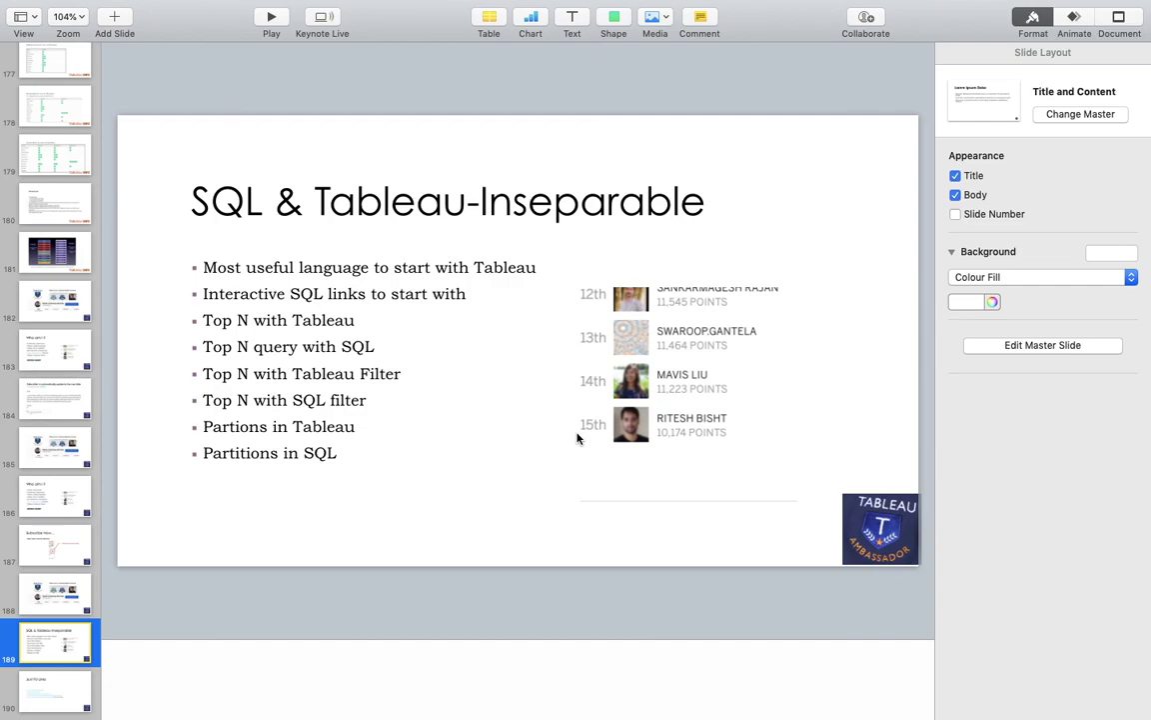
pyautogui.press('super+Tab')
pyautogui.press('super+Tab')
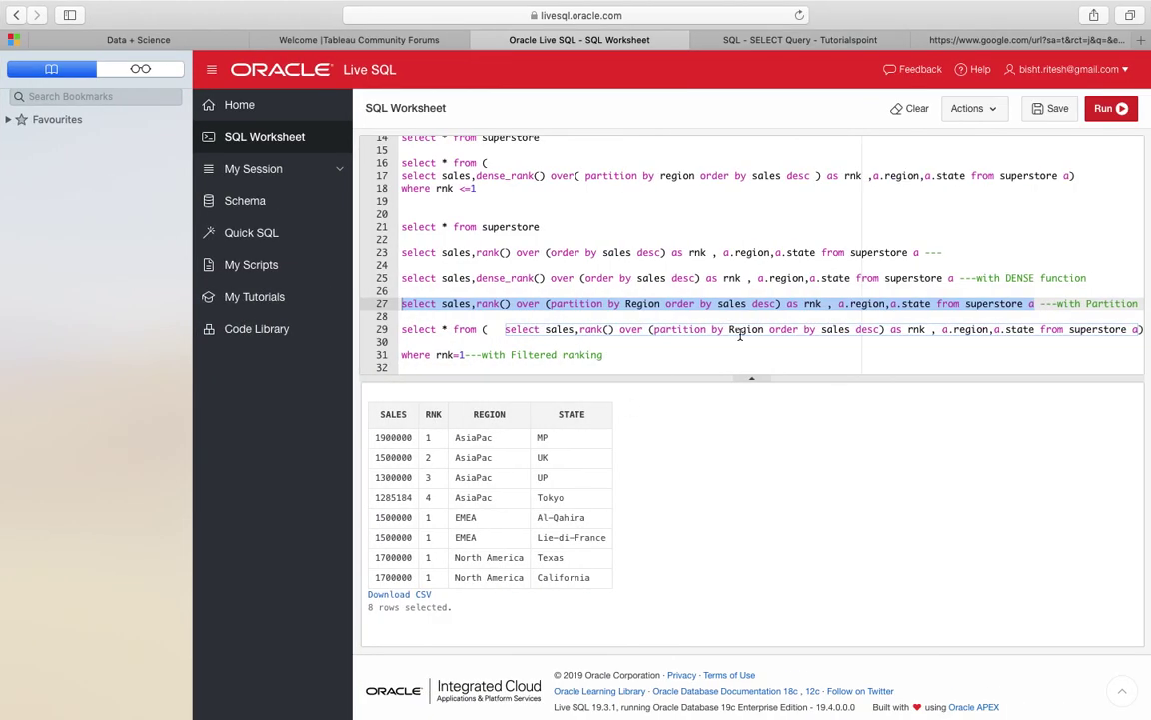
pyautogui.click(740, 335)
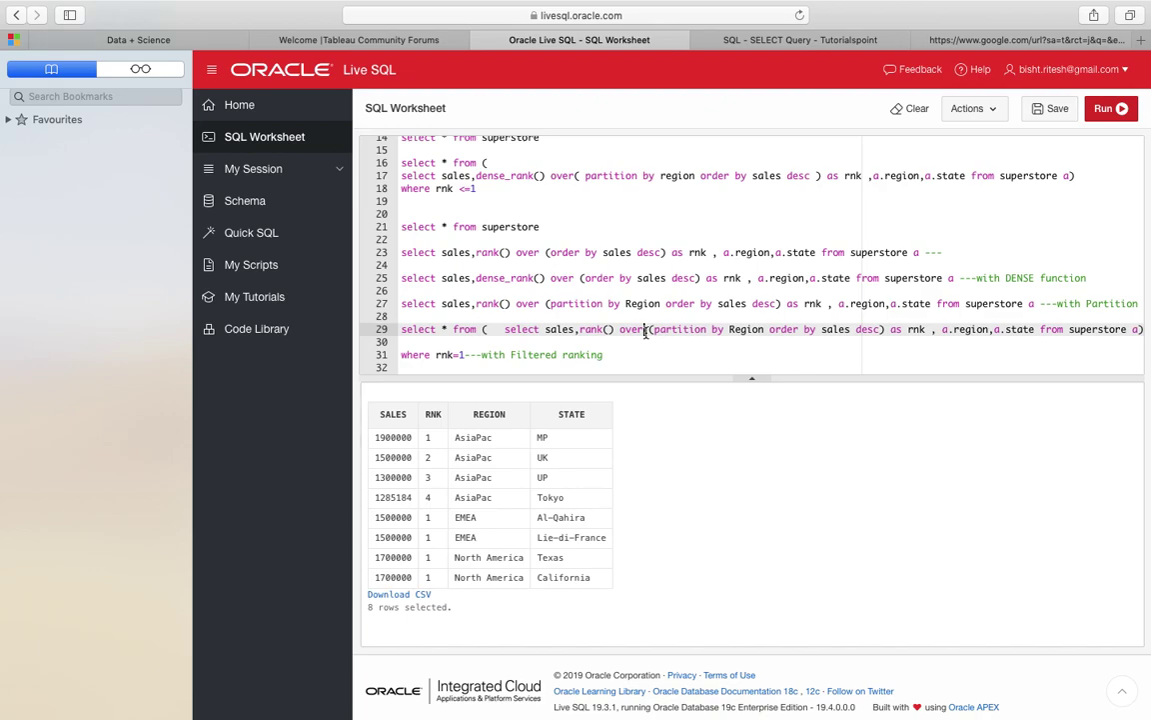
pyautogui.click(621, 355)
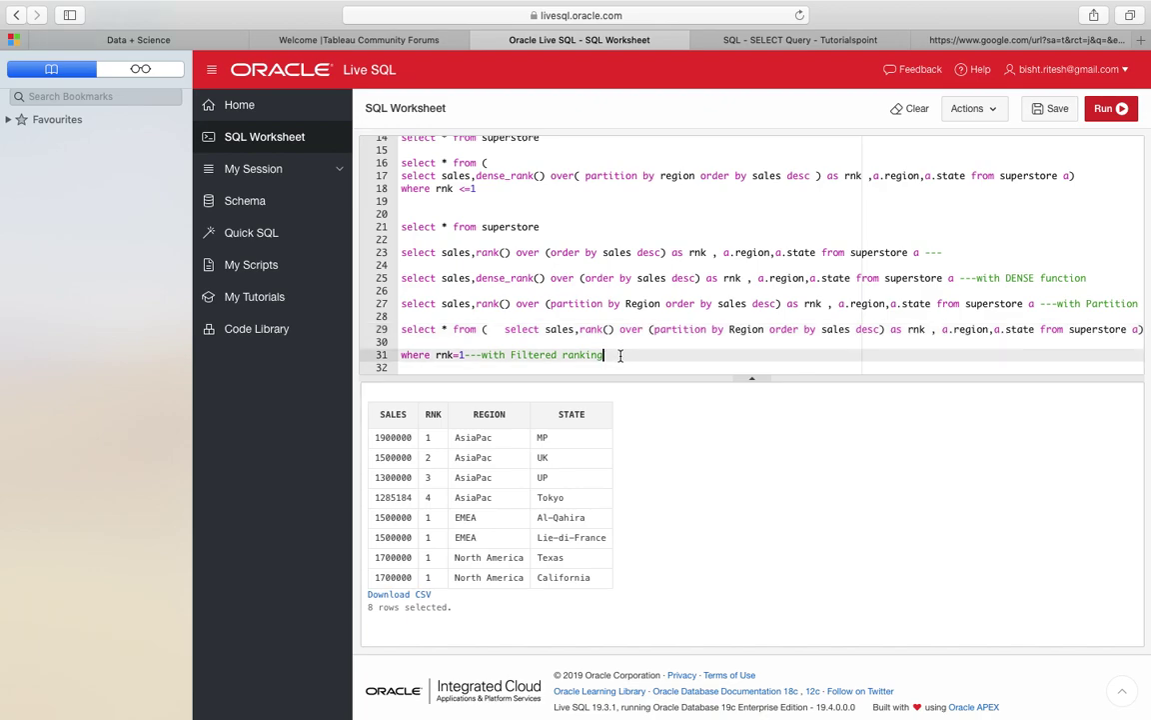
pyautogui.moveTo(1038, 304); pyautogui.dragTo(396, 303)
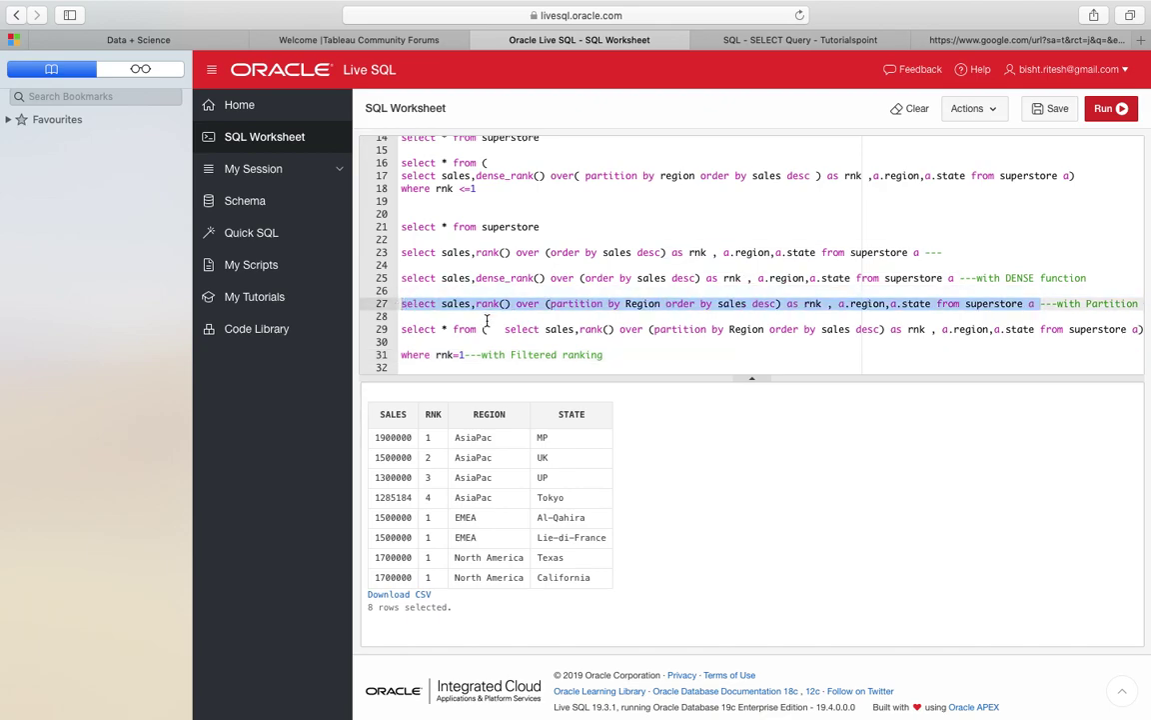
pyautogui.moveTo(486, 329); pyautogui.dragTo(1141, 329)
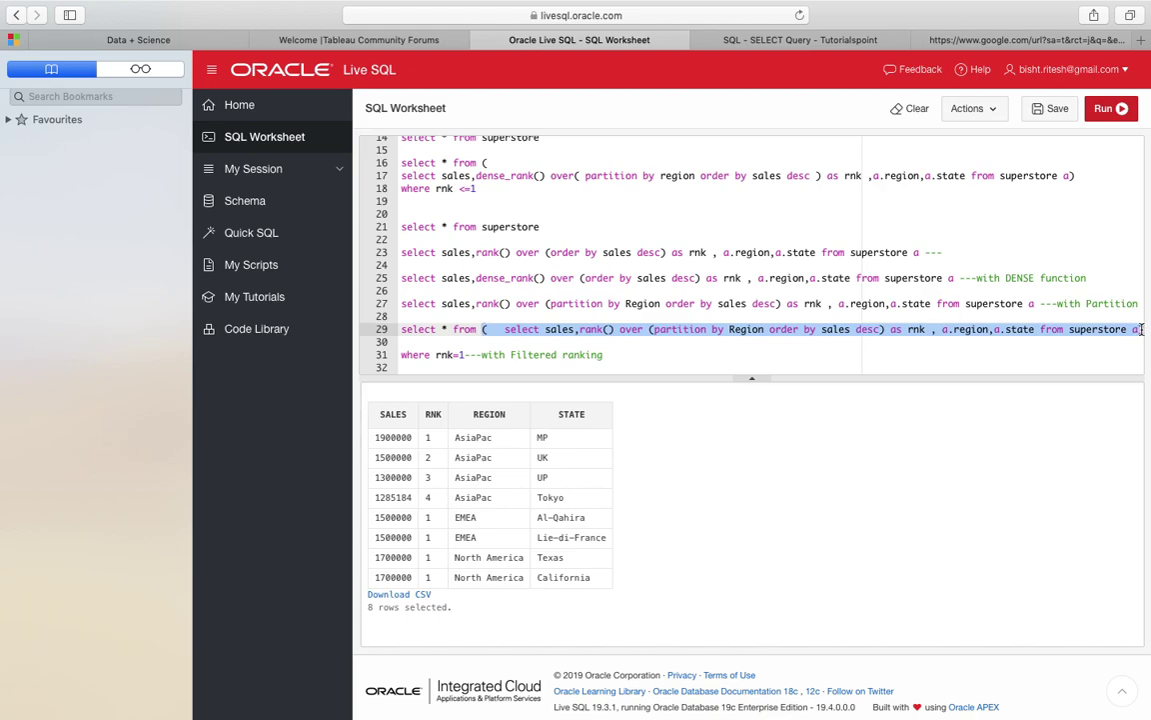
# Split the line 29 query after "select * from" so the parenthesised rank() subquery sits on line 31.
pyautogui.click(477, 330)
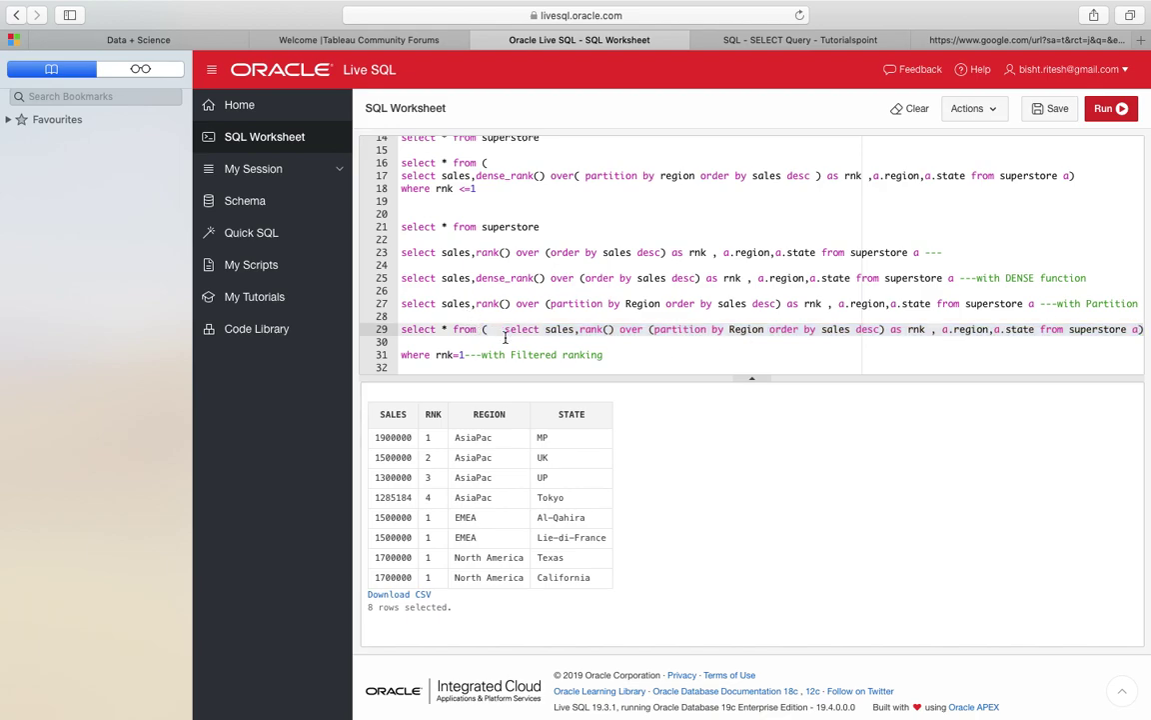
pyautogui.press('Return')
pyautogui.press('Return')
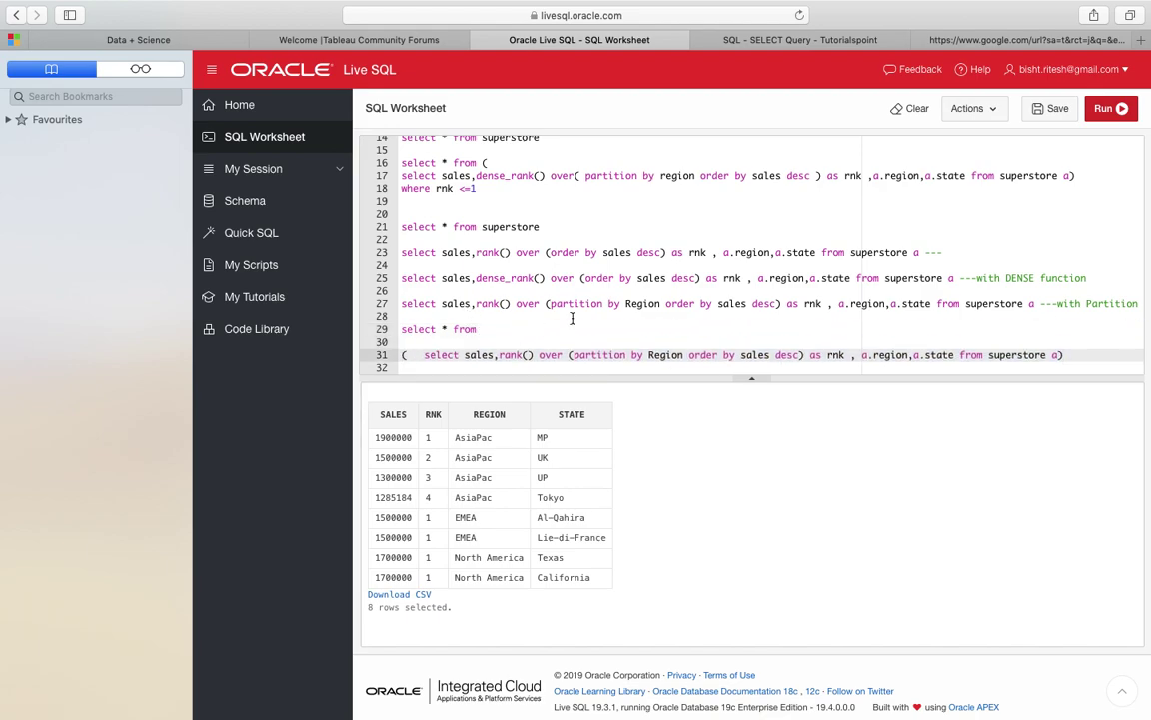
pyautogui.write('where rnk=1---with Filtered ranking')
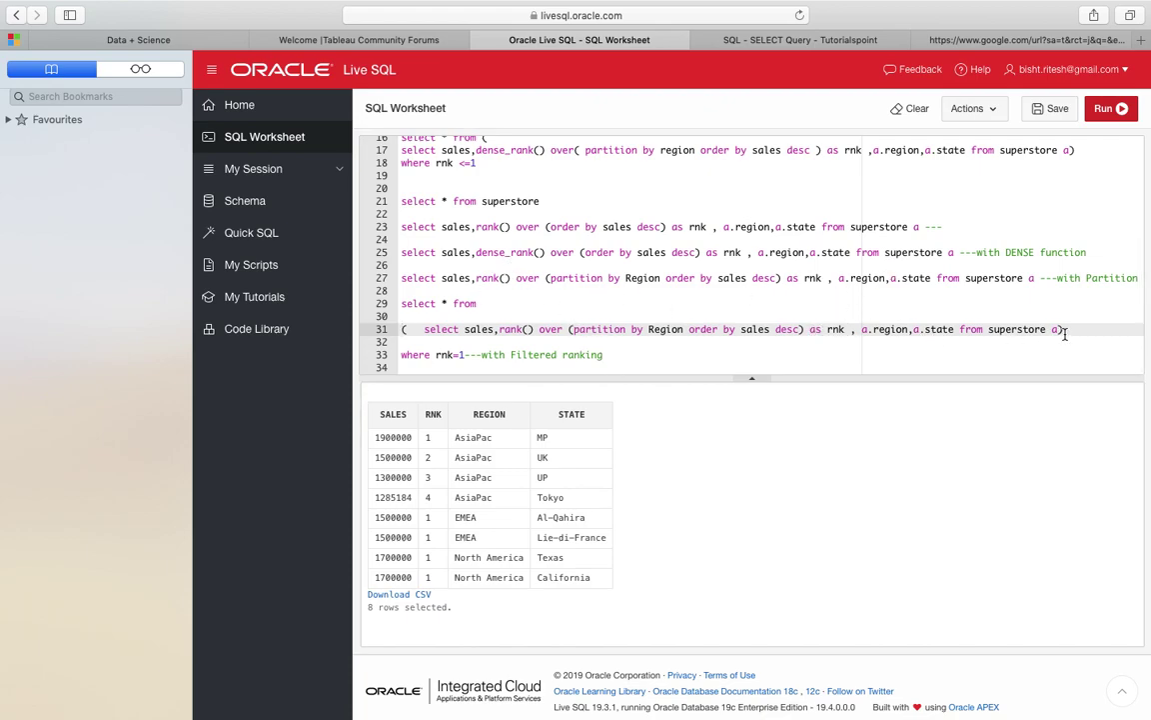
# Change the outer query's condition to where rnk<=1 and run the filtered ranking query on lines 29 to 33.
pyautogui.moveTo(842, 329); pyautogui.dragTo(828, 331)
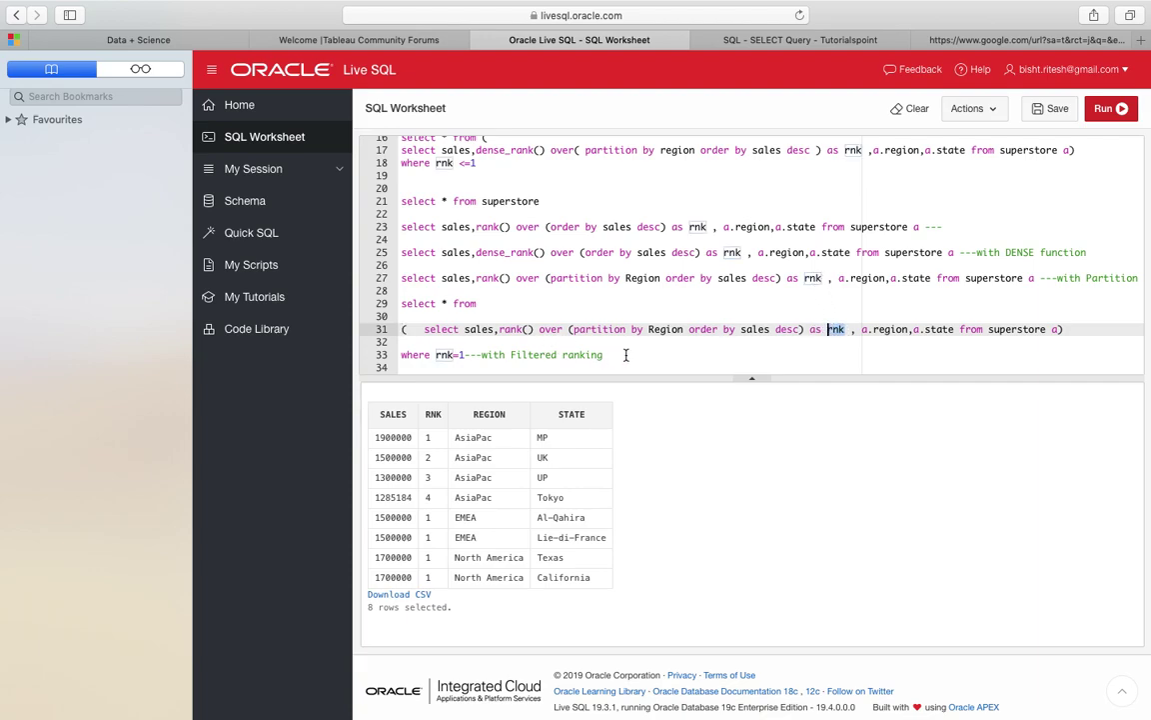
pyautogui.click(460, 355)
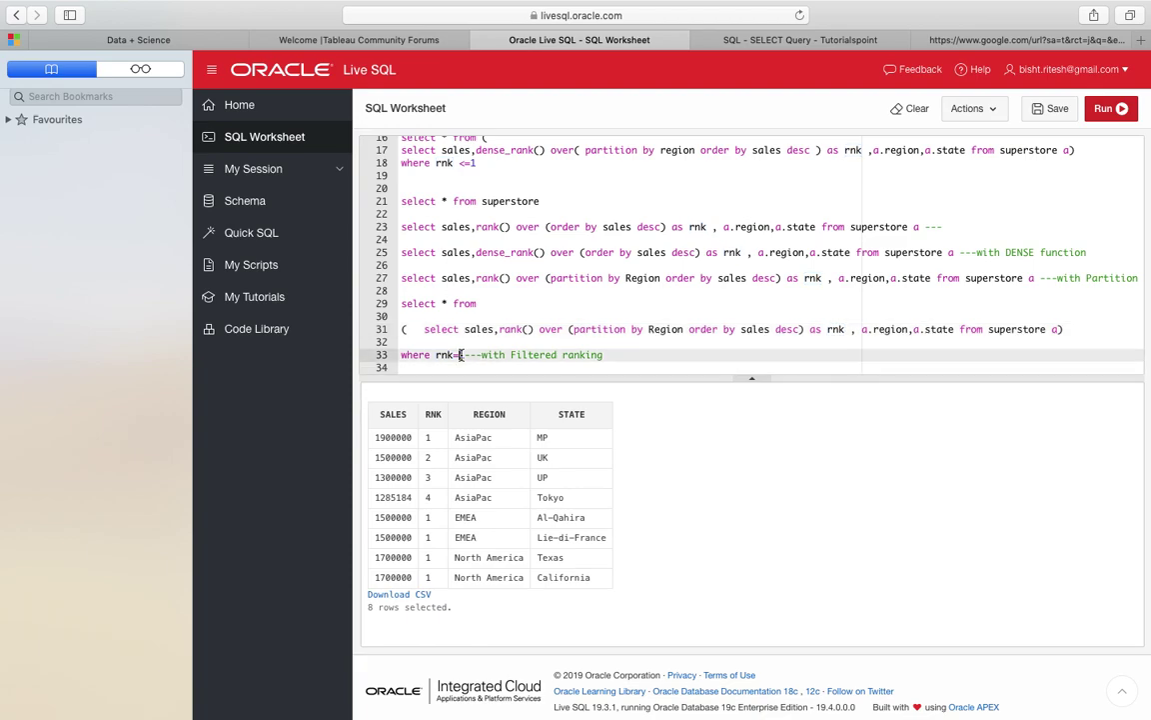
pyautogui.press('BackSpace')
pyautogui.write('<=')
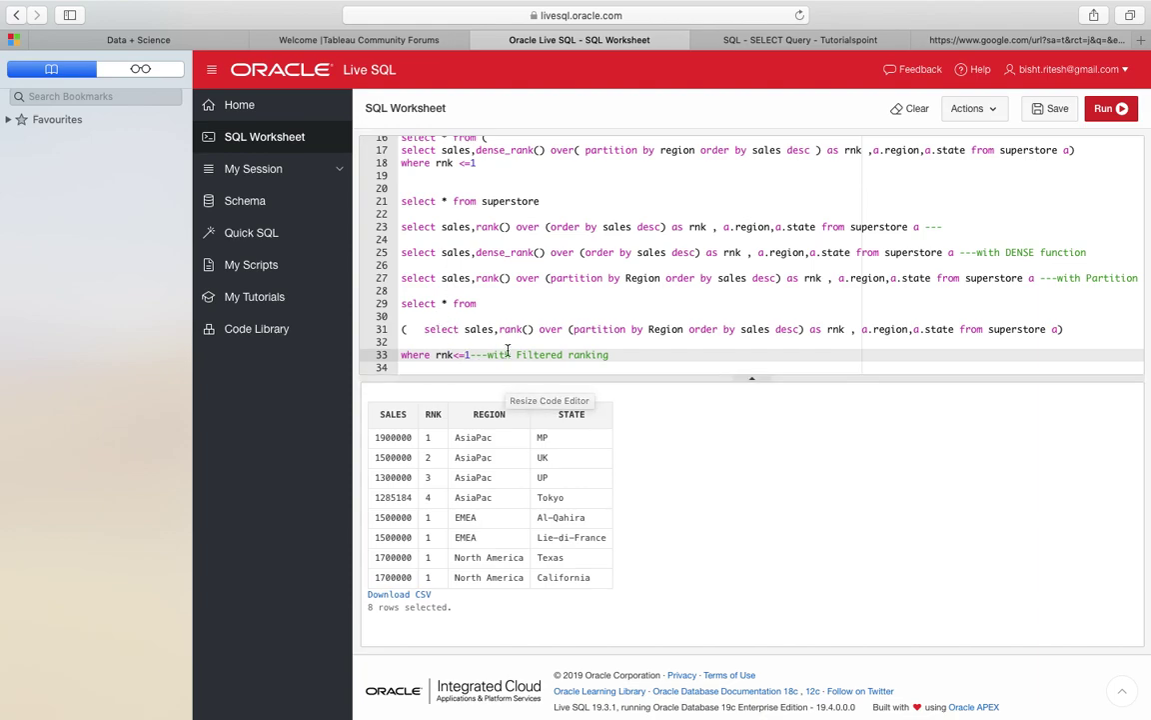
pyautogui.click(466, 354)
pyautogui.moveTo(474, 355); pyautogui.dragTo(401, 303)
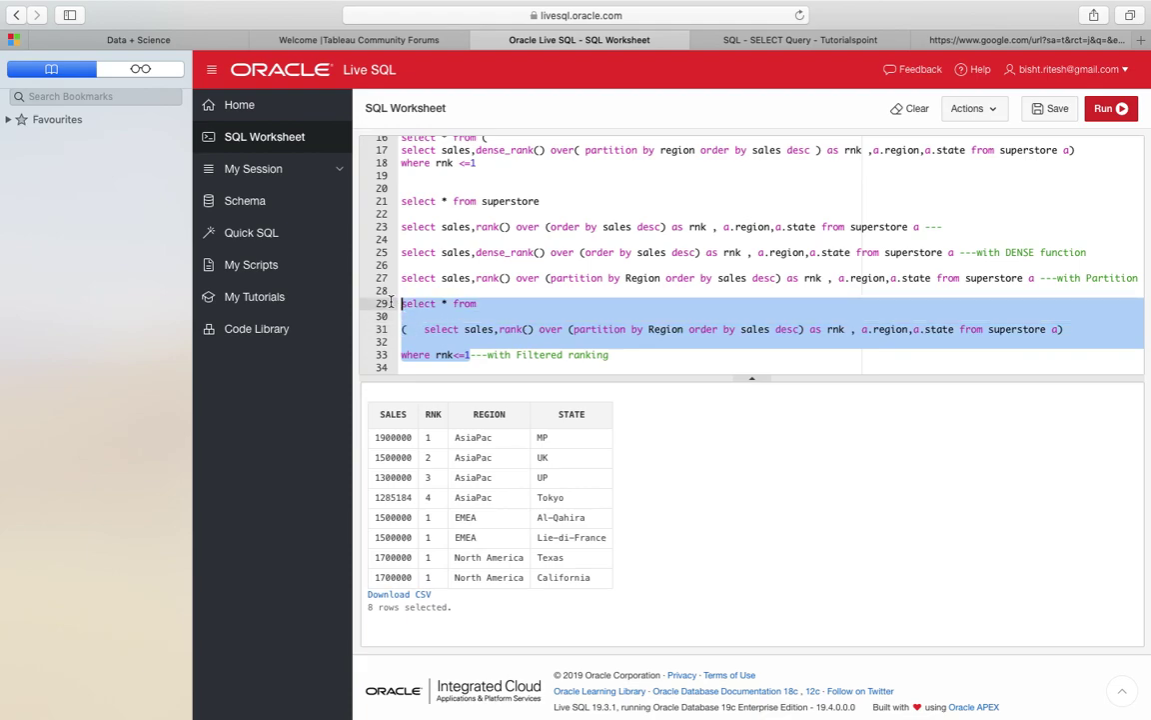
pyautogui.click(1105, 110)
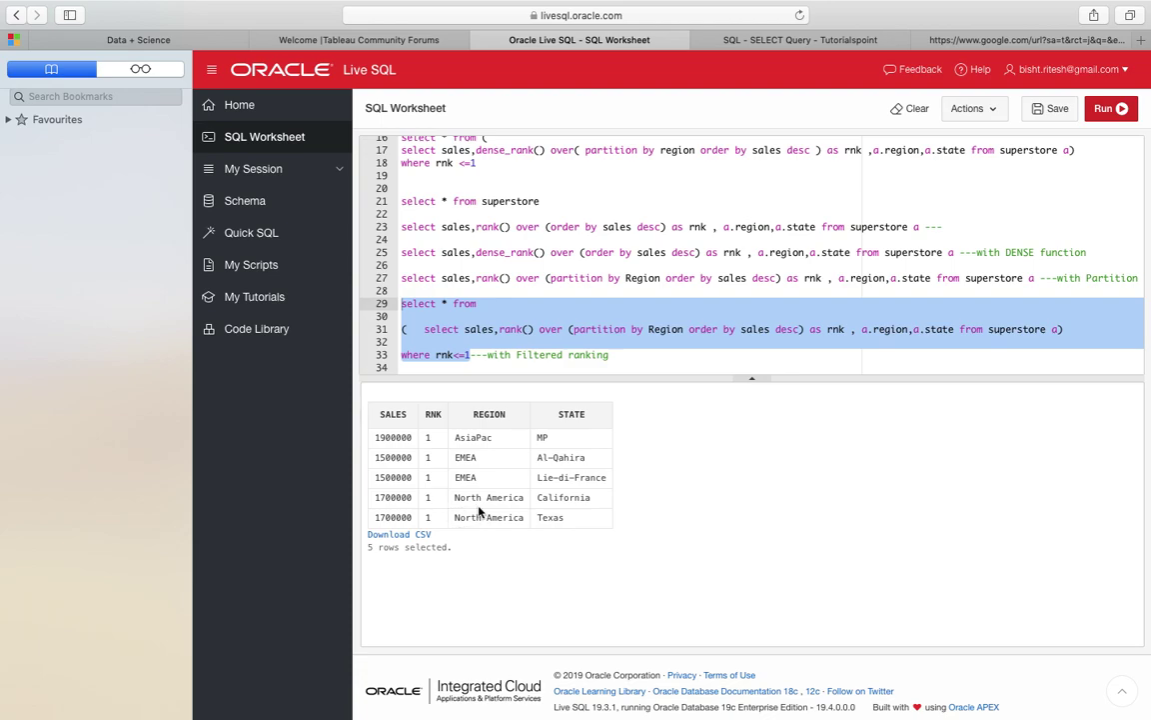
pyautogui.press('super+Tab')
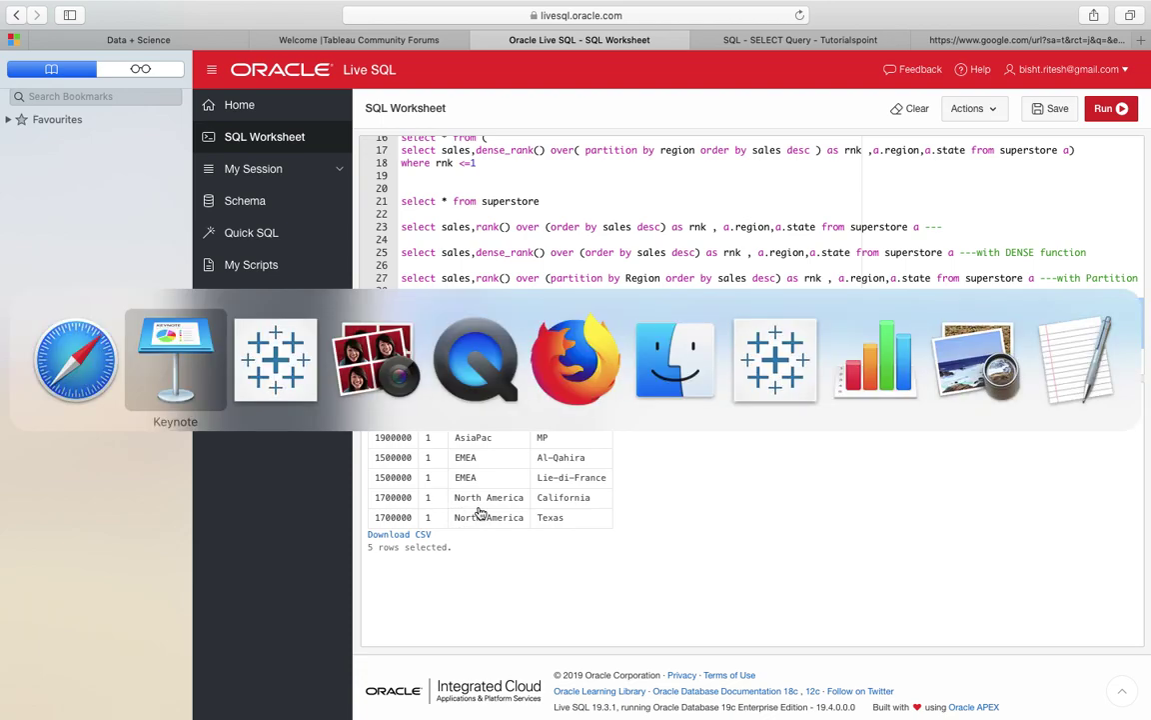
pyautogui.press('super+Tab')
pyautogui.press('super+Tab')
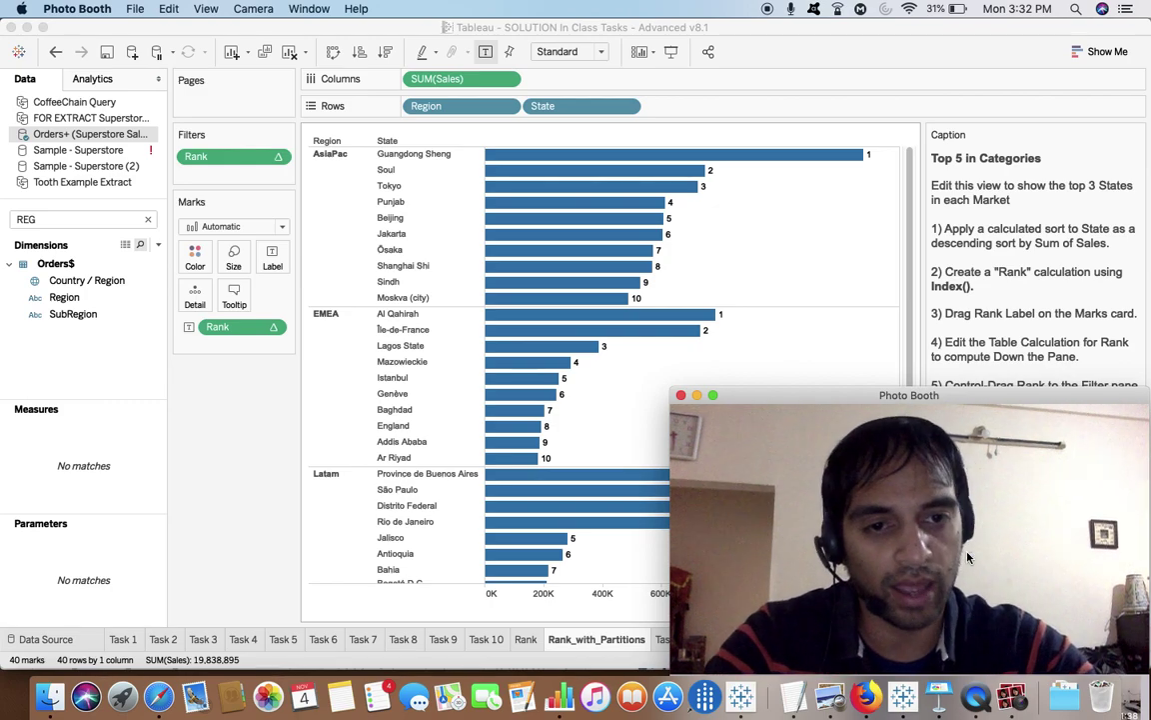
pyautogui.rightClick(976, 704)
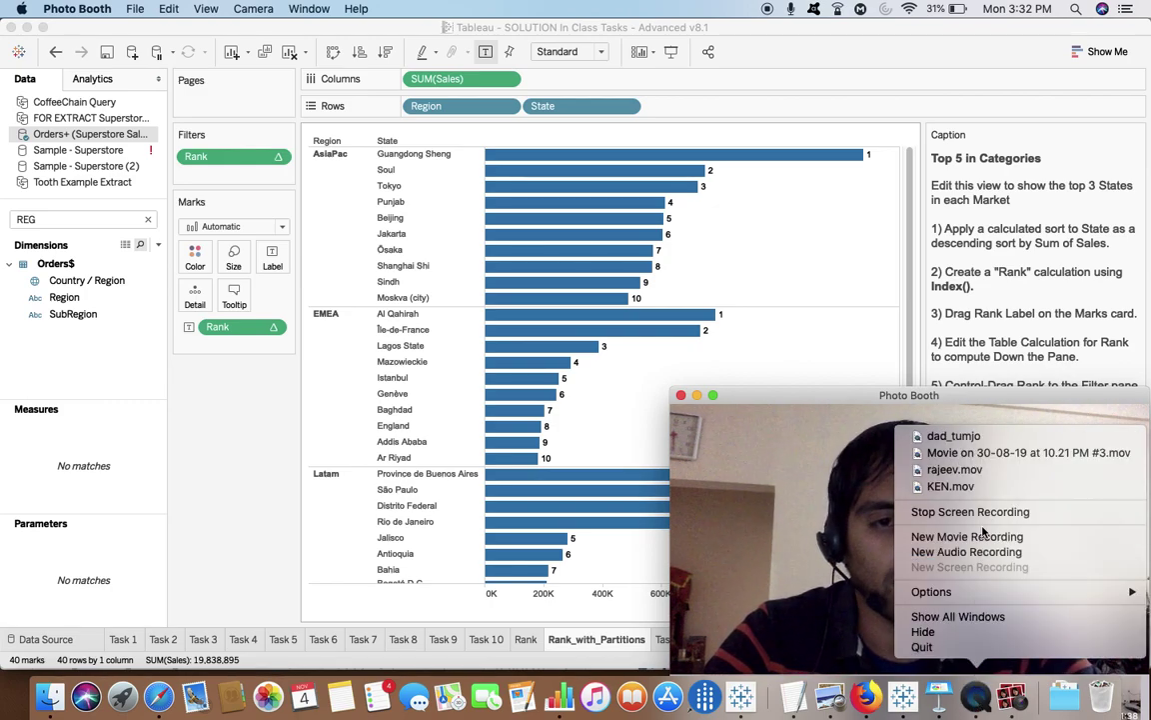
pyautogui.click(834, 541)
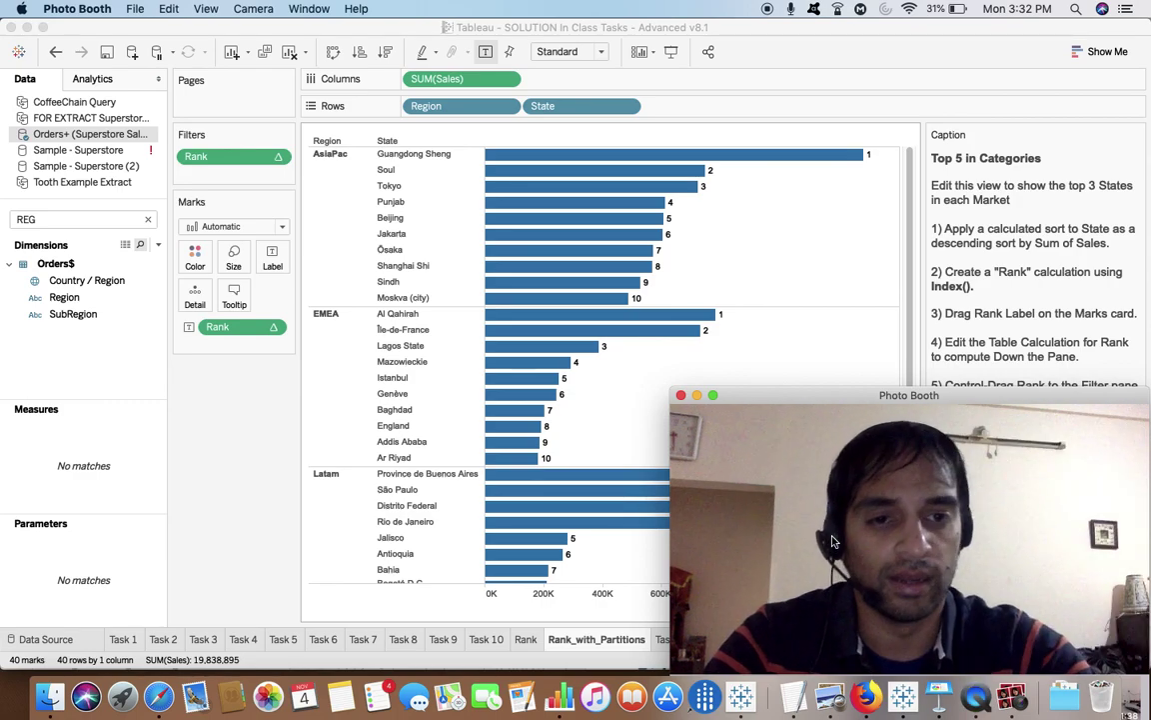